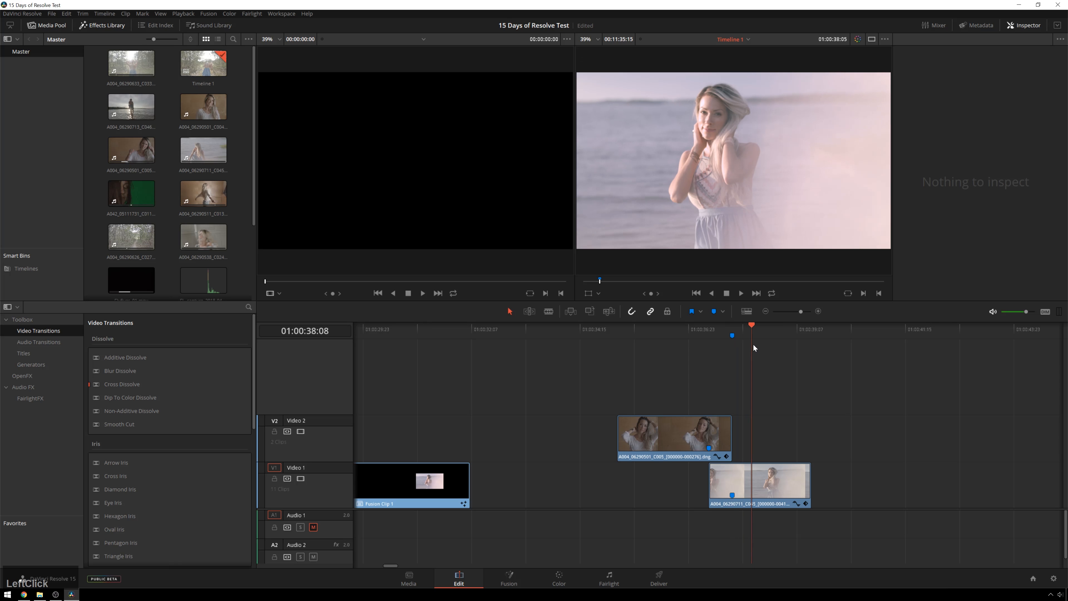
Step: Play and scrub the timeline through the overlap between the Video 2 clip and the neighbouring Video 1 clip
{"action": "left_click", "coordinate": [705, 362]}
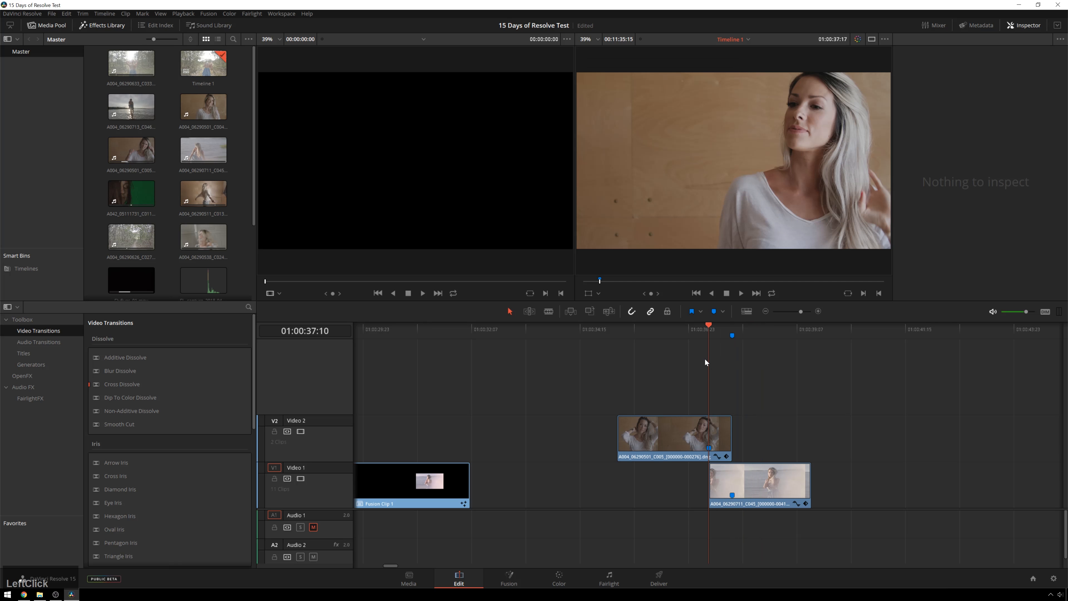
{"action": "key", "text": "space"}
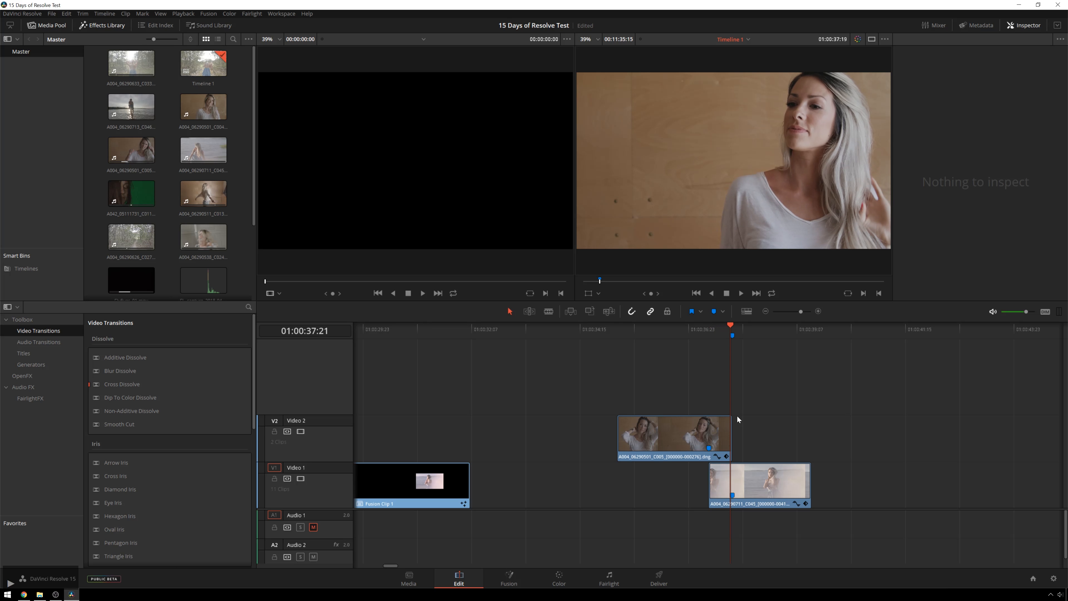
{"action": "left_click", "coordinate": [616, 328]}
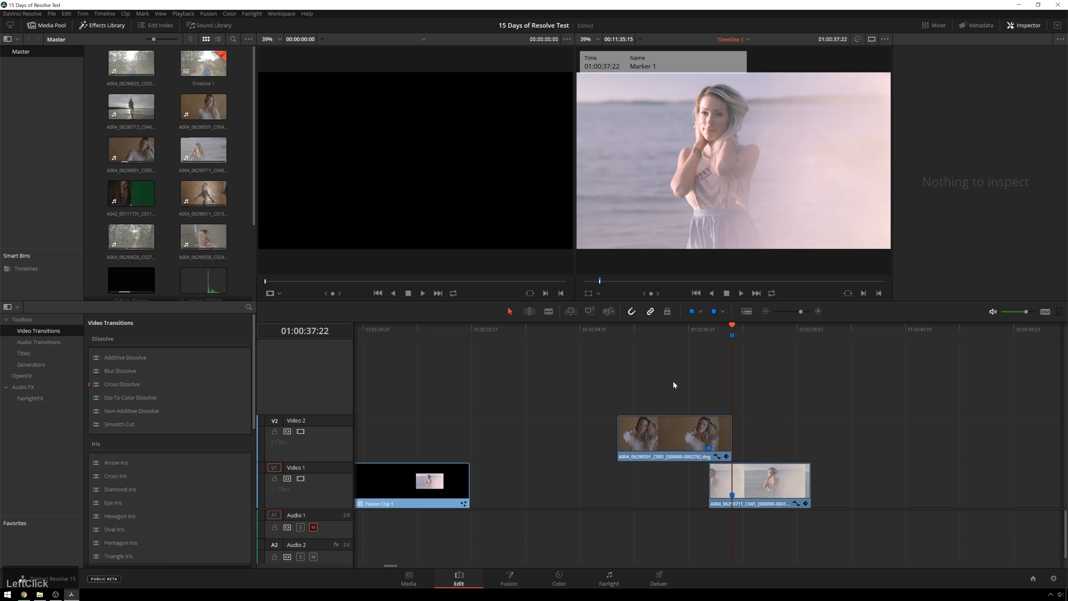
{"action": "left_click_drag", "start_coordinate": [692, 329], "coordinate": [684, 329]}
{"action": "left_click", "coordinate": [671, 436]}
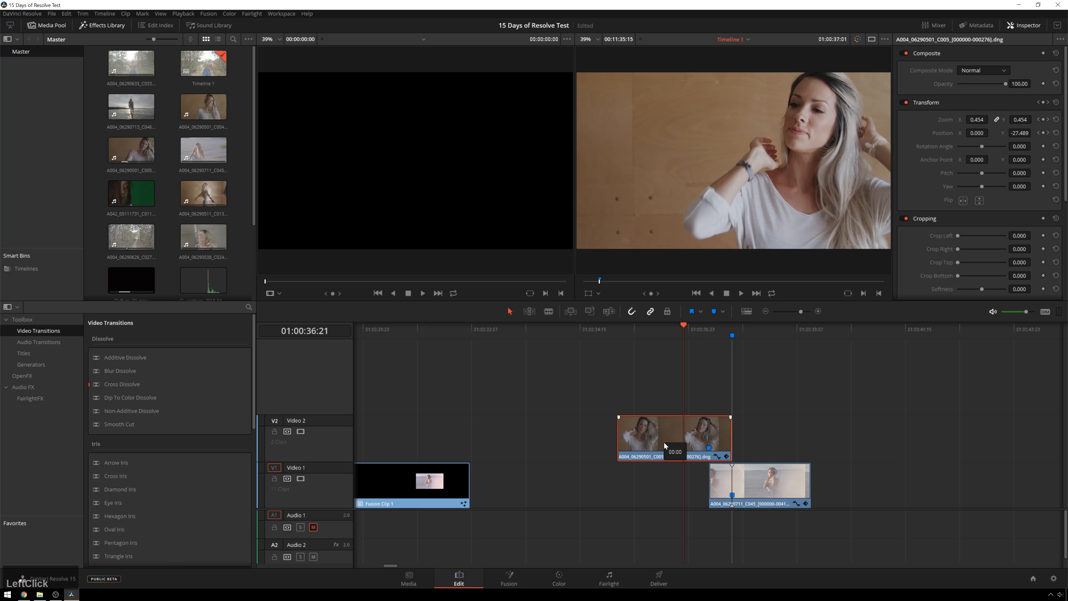
{"action": "left_click", "coordinate": [694, 374]}
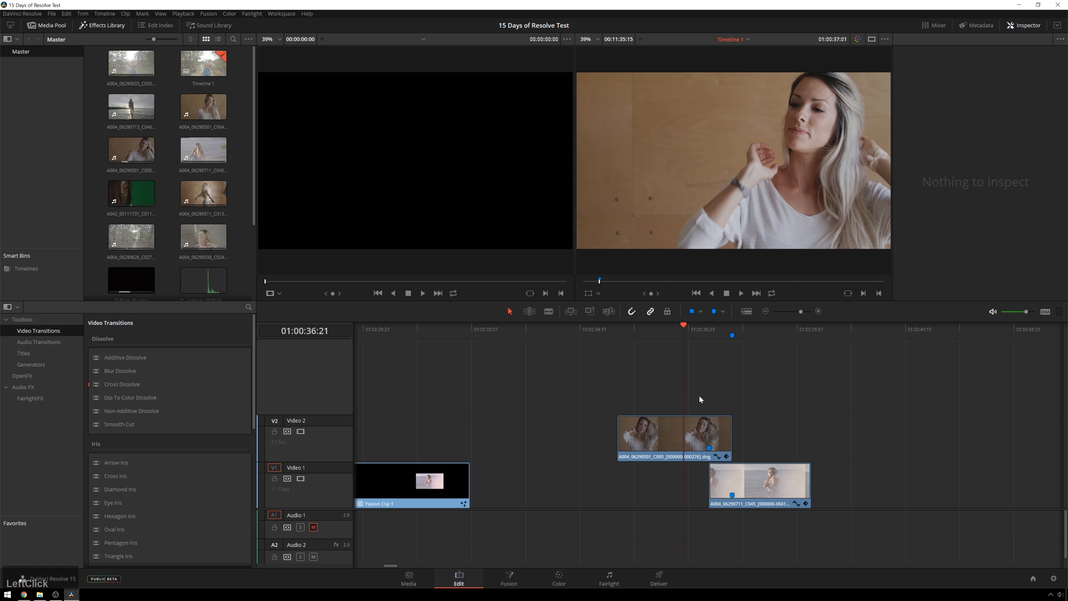
Step: Combine the two overlapping clips on Video 1 and Video 2 into a new Fusion clip and save the project
{"action": "left_click_drag", "start_coordinate": [692, 381], "coordinate": [730, 475]}
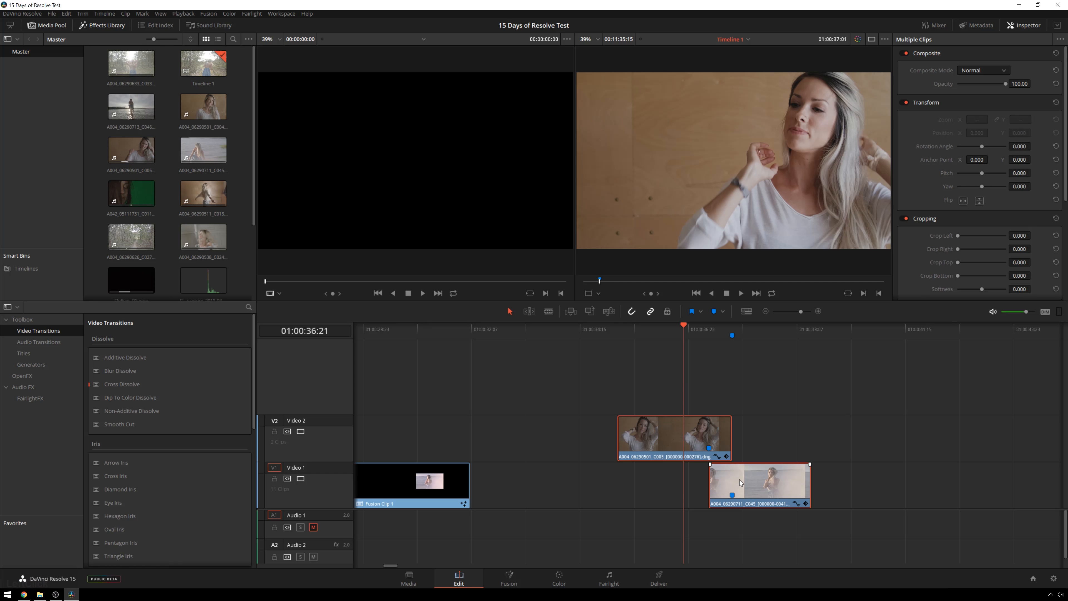
{"action": "right_click", "coordinate": [742, 483]}
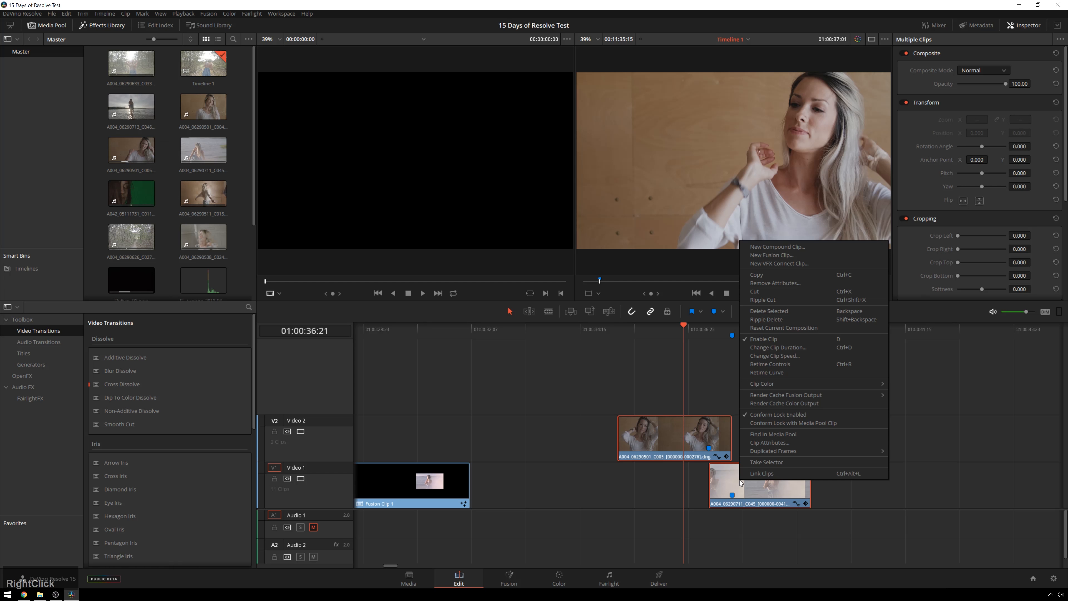
{"action": "left_click", "coordinate": [807, 257]}
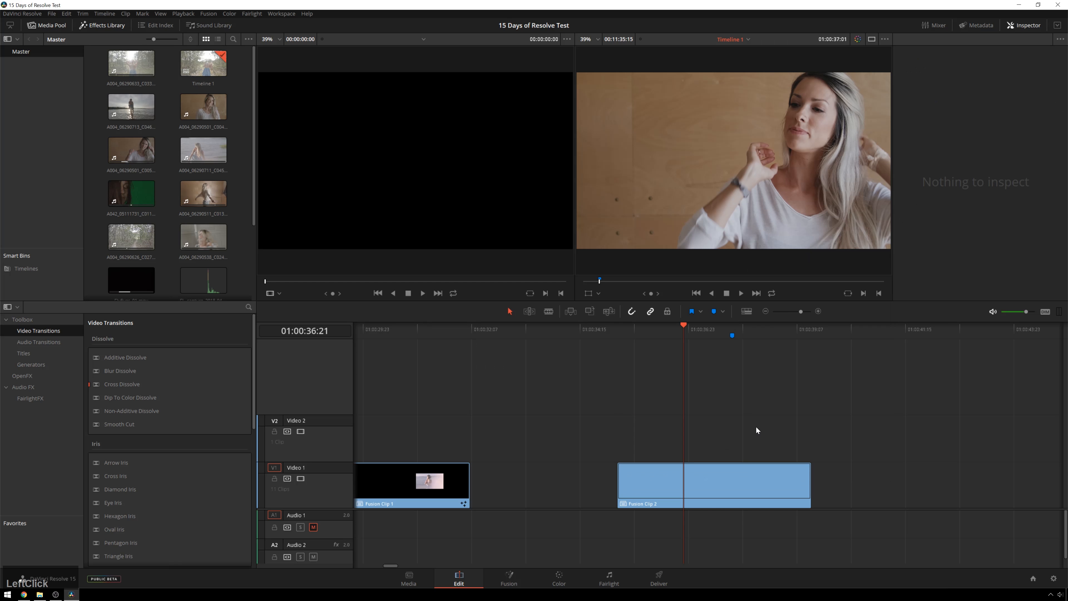
{"action": "left_click_drag", "start_coordinate": [678, 328], "coordinate": [689, 365]}
{"action": "key", "text": "ctrl+s"}
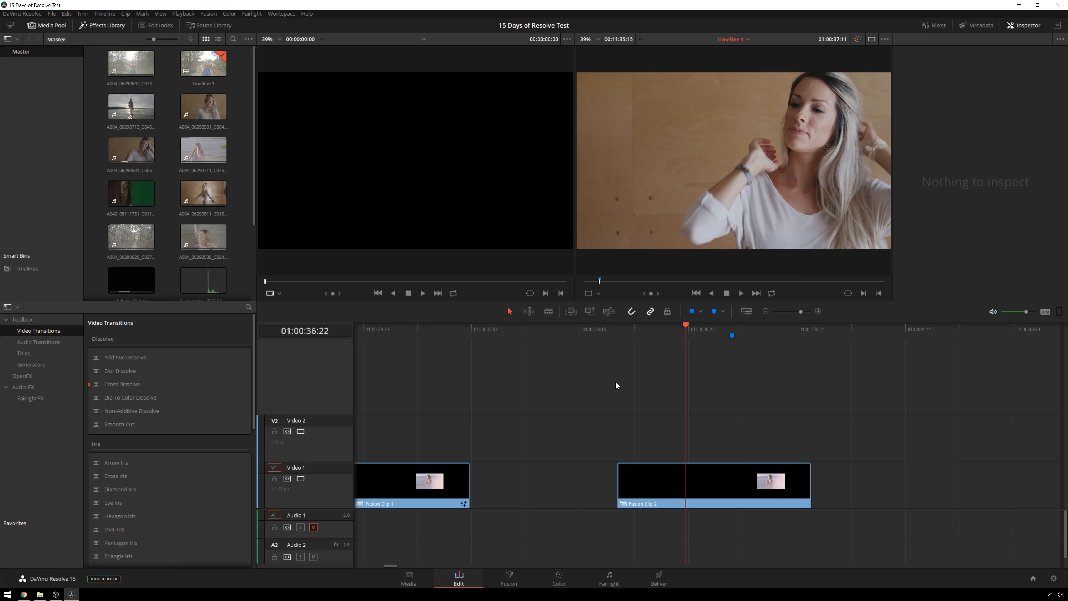
{"action": "left_click", "coordinate": [681, 390]}
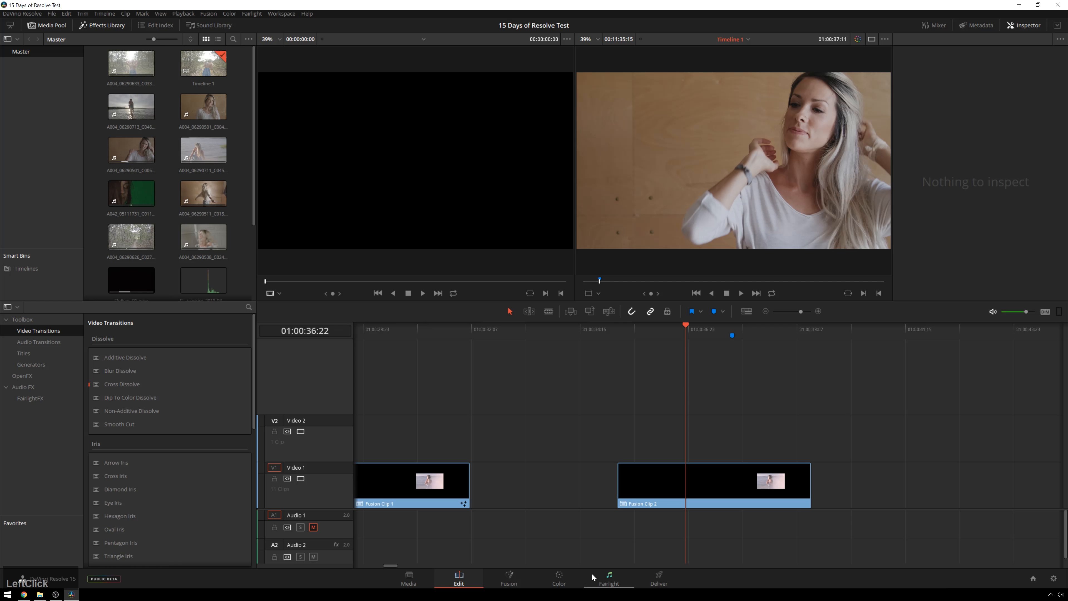
Step: Open the new Fusion clip on the Fusion page and move the Merge1 node close to MediaOut1
{"action": "left_click", "coordinate": [635, 478]}
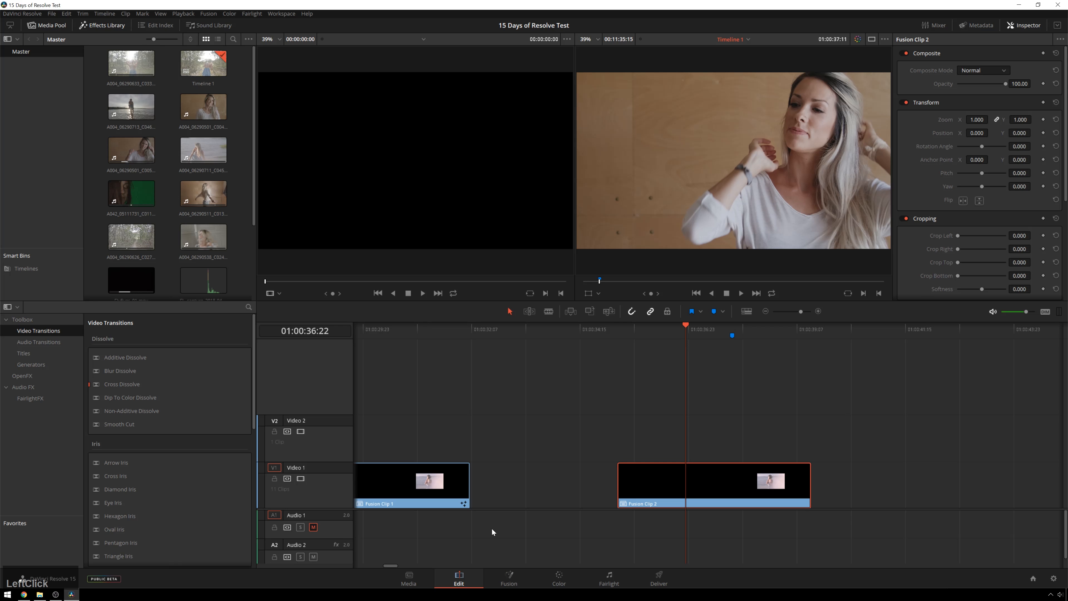
{"action": "left_click", "coordinate": [509, 577]}
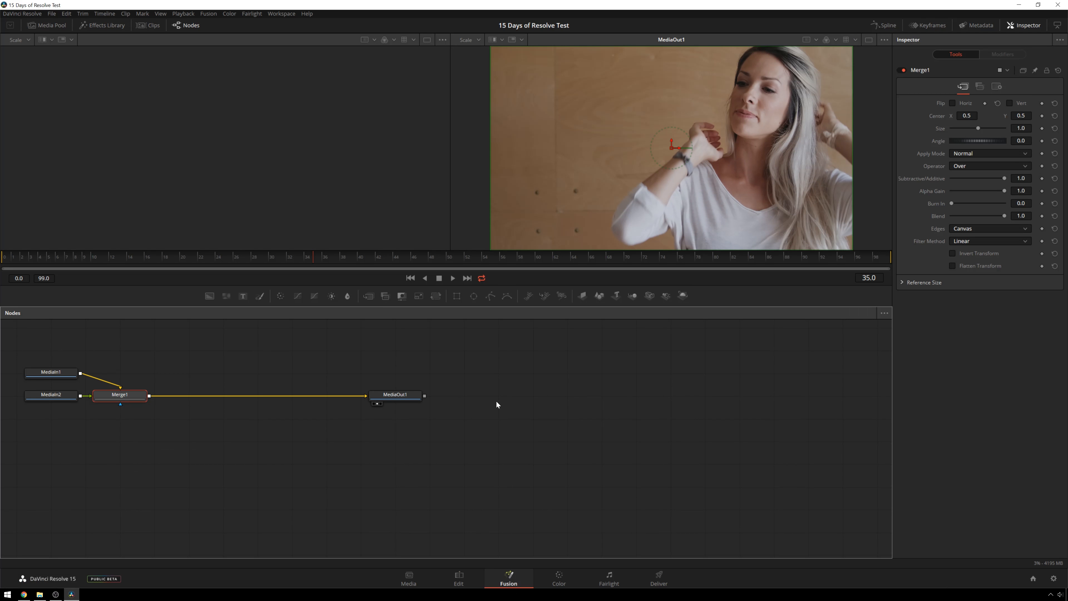
{"action": "left_click_drag", "start_coordinate": [173, 425], "coordinate": [396, 459]}
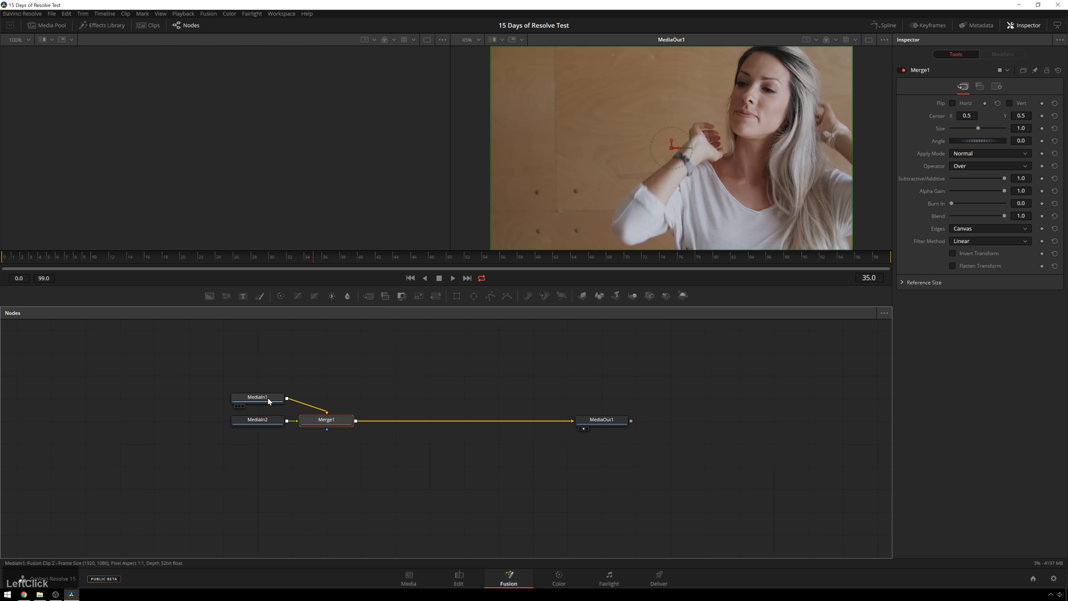
{"action": "left_click", "coordinate": [267, 420]}
{"action": "left_click_drag", "start_coordinate": [347, 425], "coordinate": [515, 427]}
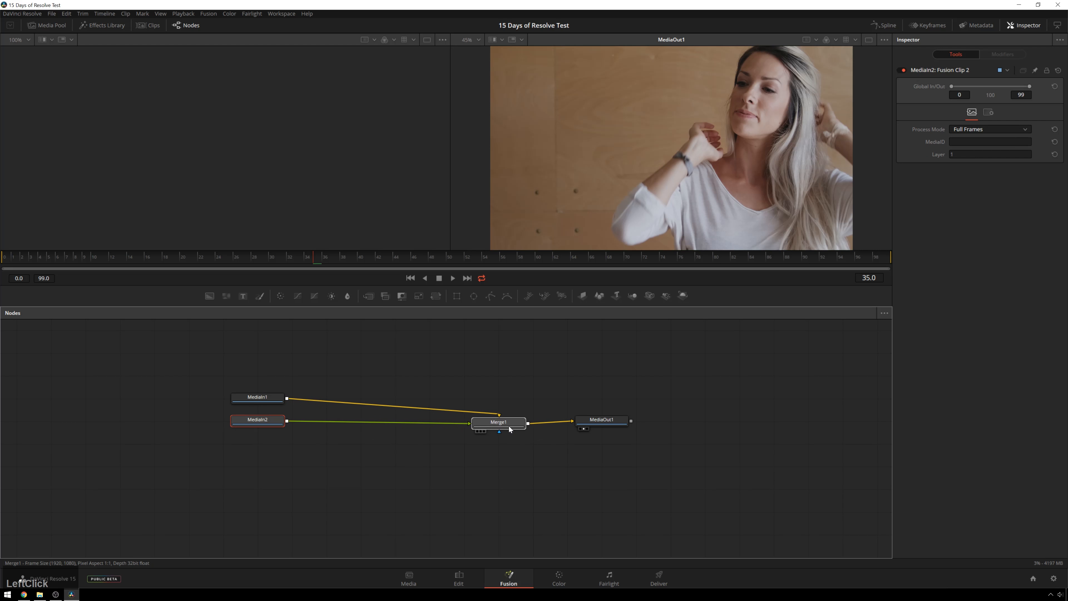
Step: View MediaIn1 and MediaIn2 in turn in the first viewer, and place the MediaIn1 node below MediaIn2
{"action": "left_click", "coordinate": [257, 403]}
{"action": "key", "text": "1"}
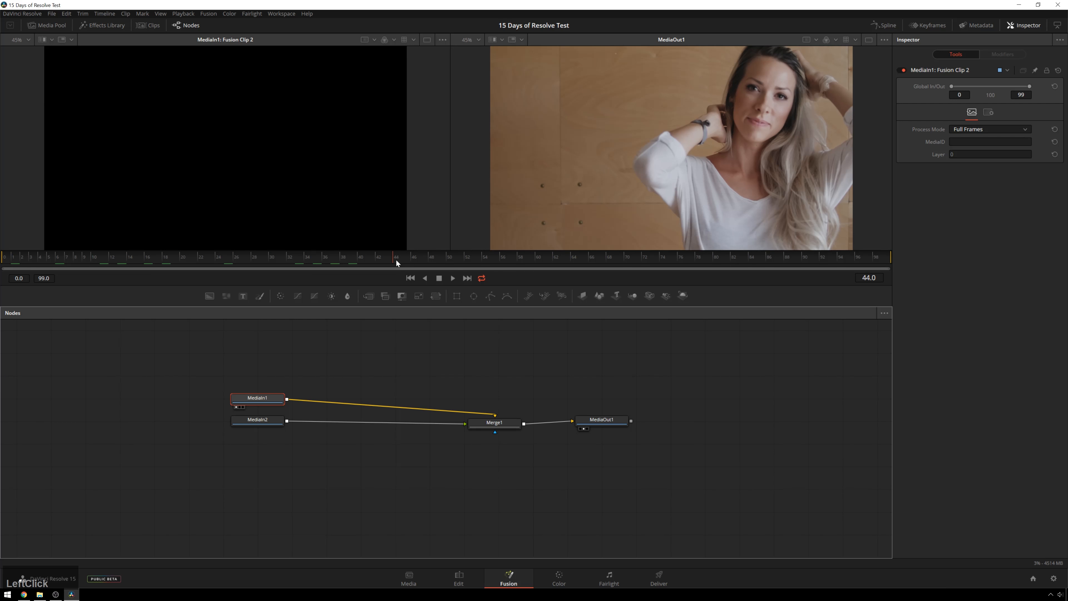
{"action": "left_click_drag", "start_coordinate": [268, 403], "coordinate": [266, 467]}
{"action": "left_click", "coordinate": [264, 421]}
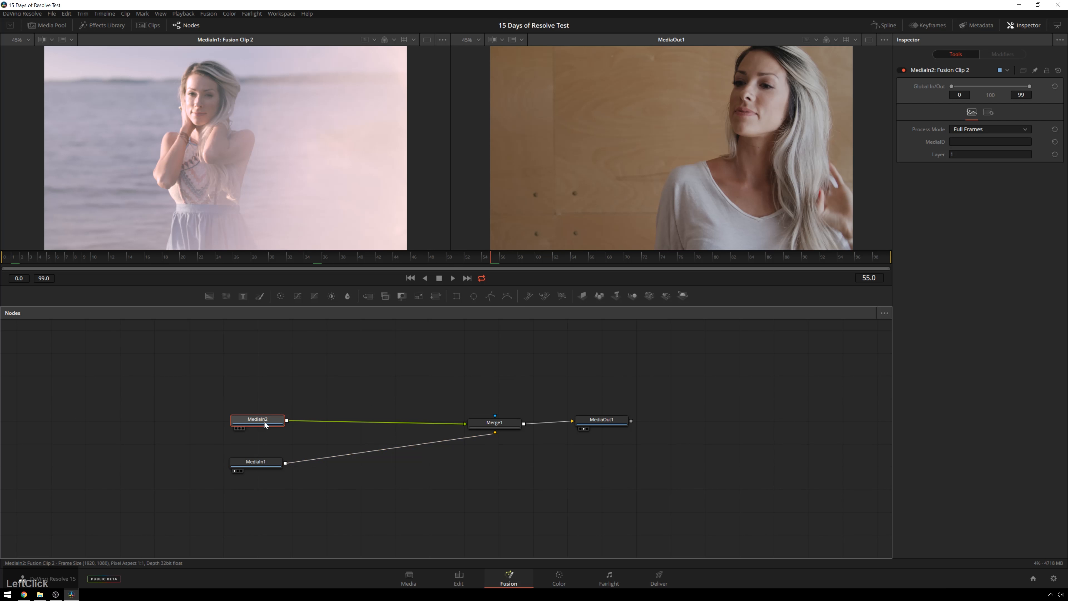
{"action": "key", "text": "1"}
{"action": "left_click", "coordinate": [58, 258]}
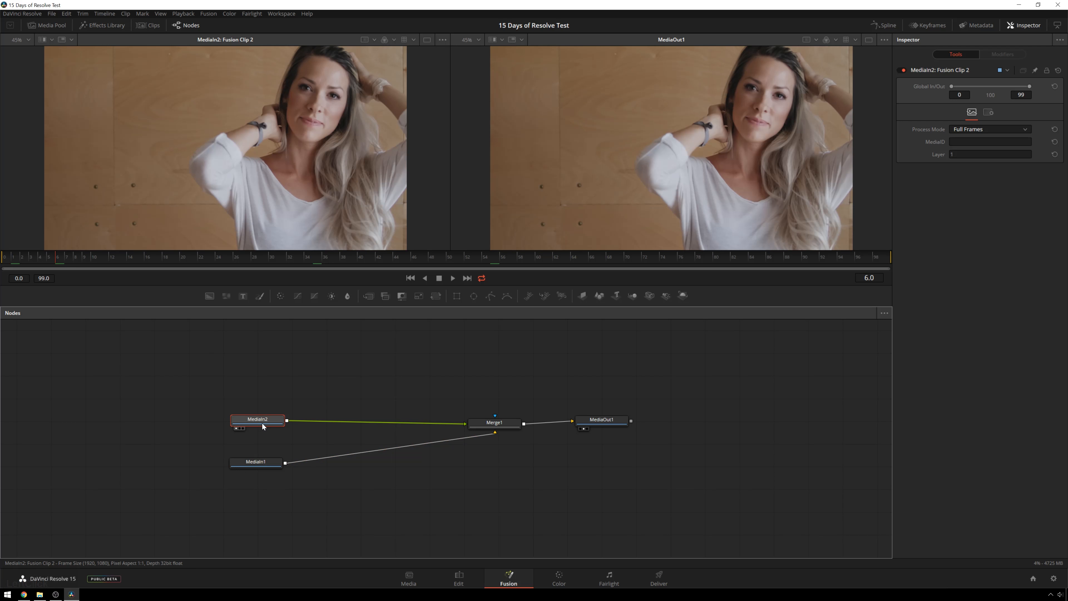
Step: Rename the MediaIn2 node as Clip1
{"action": "right_click", "coordinate": [260, 436]}
{"action": "right_click", "coordinate": [252, 424]}
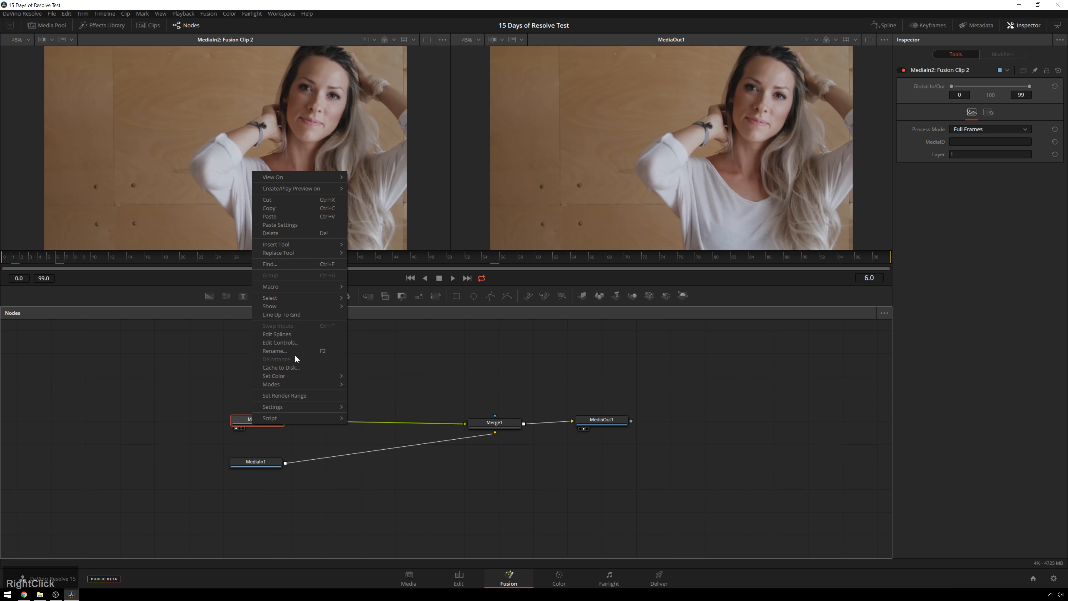
{"action": "left_click", "coordinate": [258, 351]}
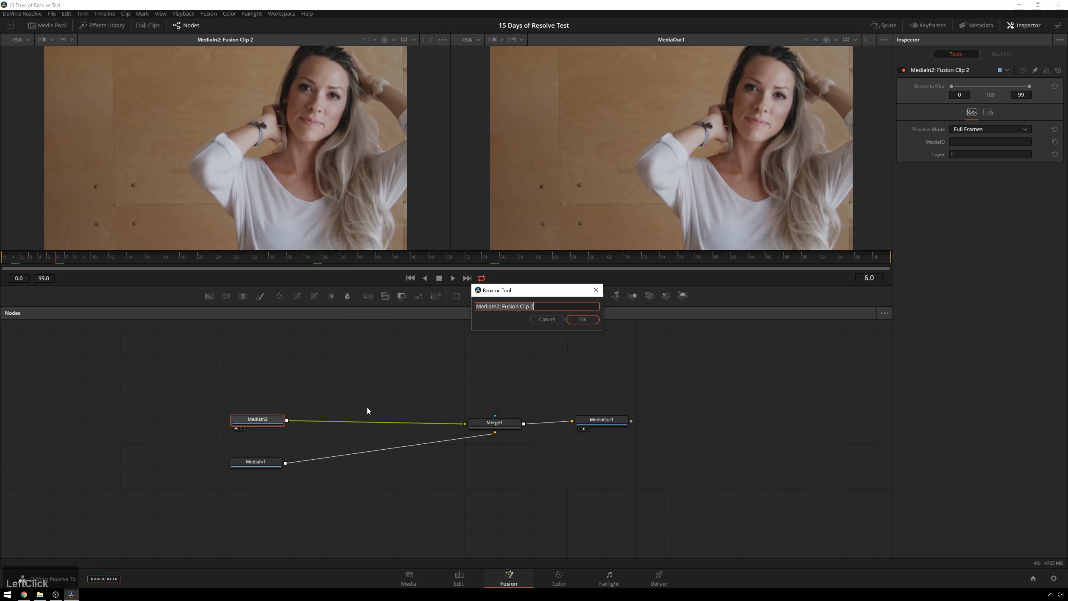
{"action": "type", "text": "Clip "}
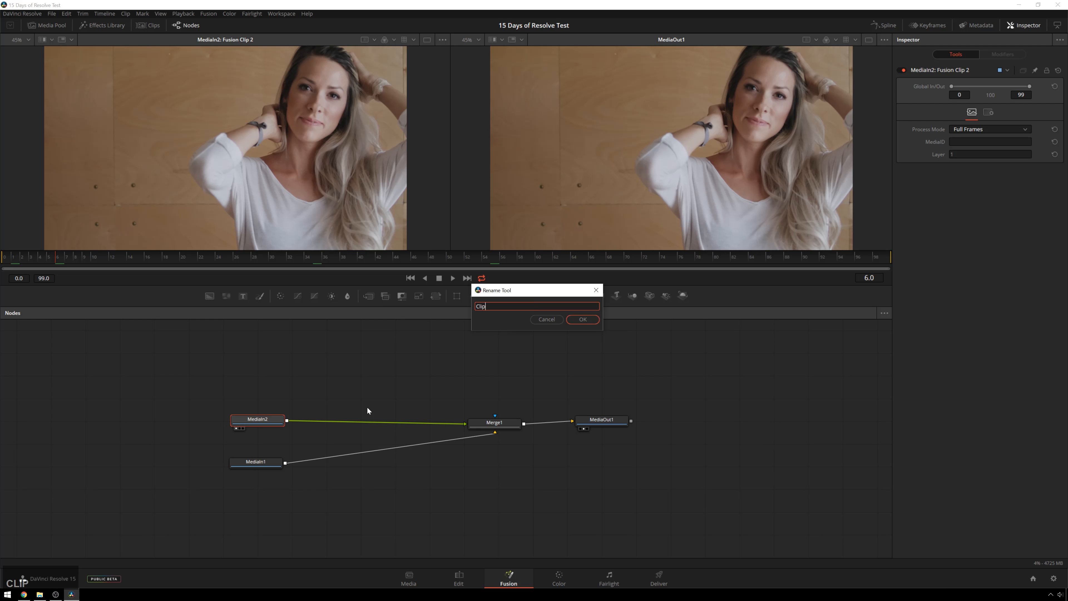
{"action": "type", "text": "1"}
{"action": "key", "text": "Return"}
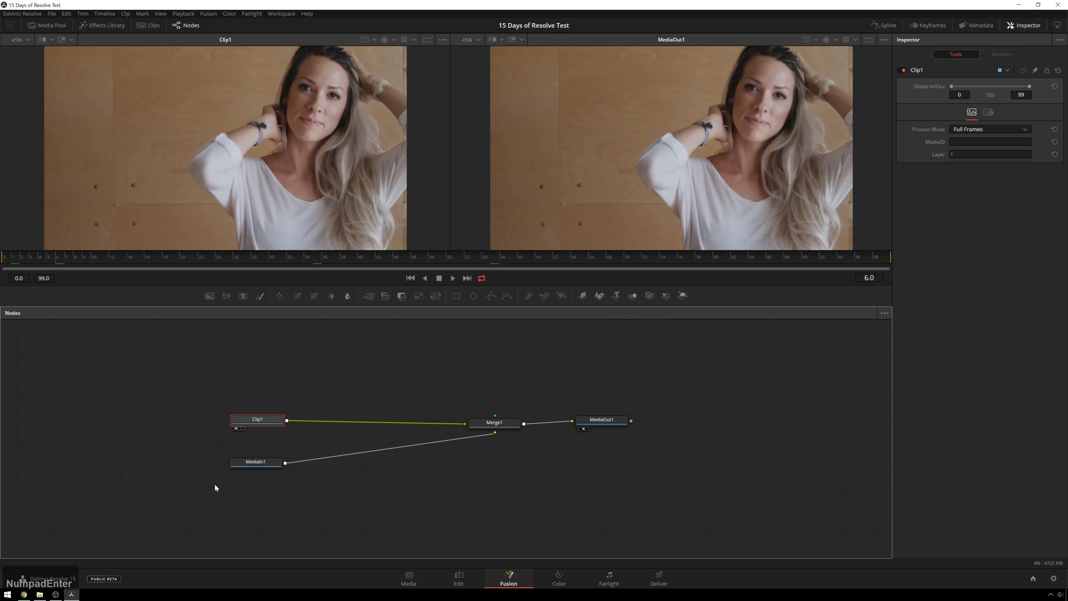
Step: Rename the MediaIn1 node as Clip2
{"action": "left_click", "coordinate": [266, 462]}
{"action": "key", "text": "F2"}
{"action": "type", "text": "C"}
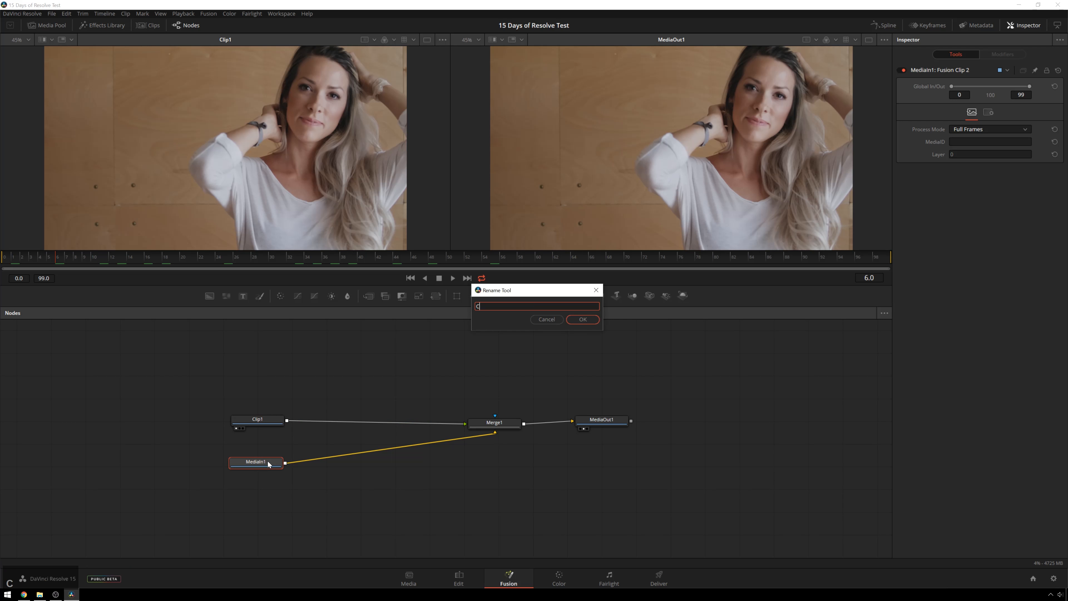
{"action": "type", "text": "lip2"}
{"action": "key", "text": "Return"}
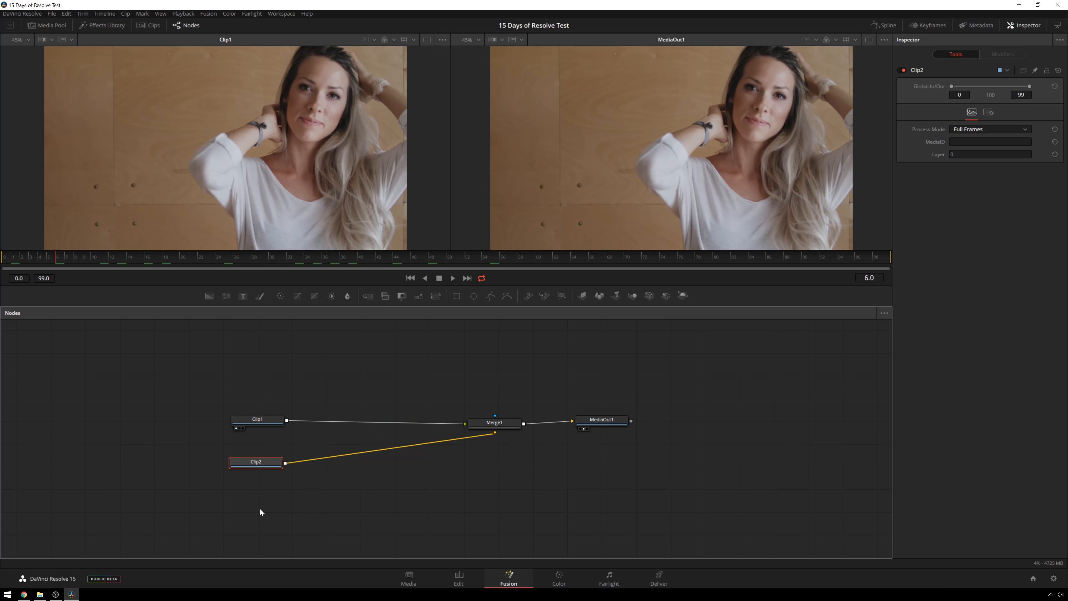
Step: Place the Clip2 node beneath Merge1 and move the Clip1 node farther away from Merge1
{"action": "left_click", "coordinate": [262, 463]}
{"action": "left_click_drag", "start_coordinate": [252, 463], "coordinate": [454, 493]}
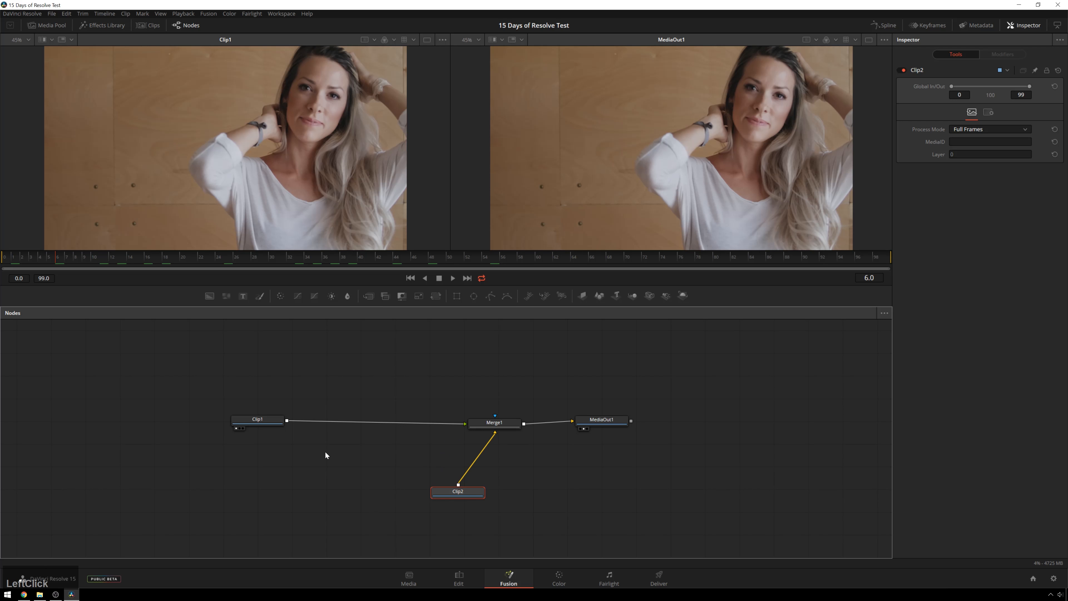
{"action": "left_click_drag", "start_coordinate": [271, 419], "coordinate": [186, 421]}
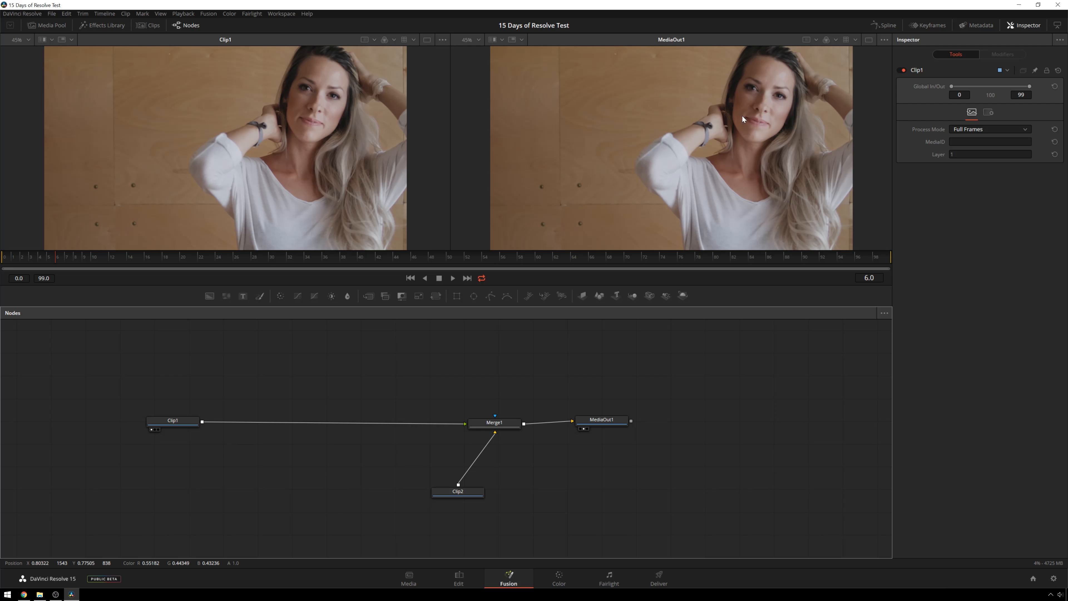
{"action": "scroll", "coordinate": [659, 150], "scroll_direction": "down", "scroll_amount": 2, "text": "ctrl"}
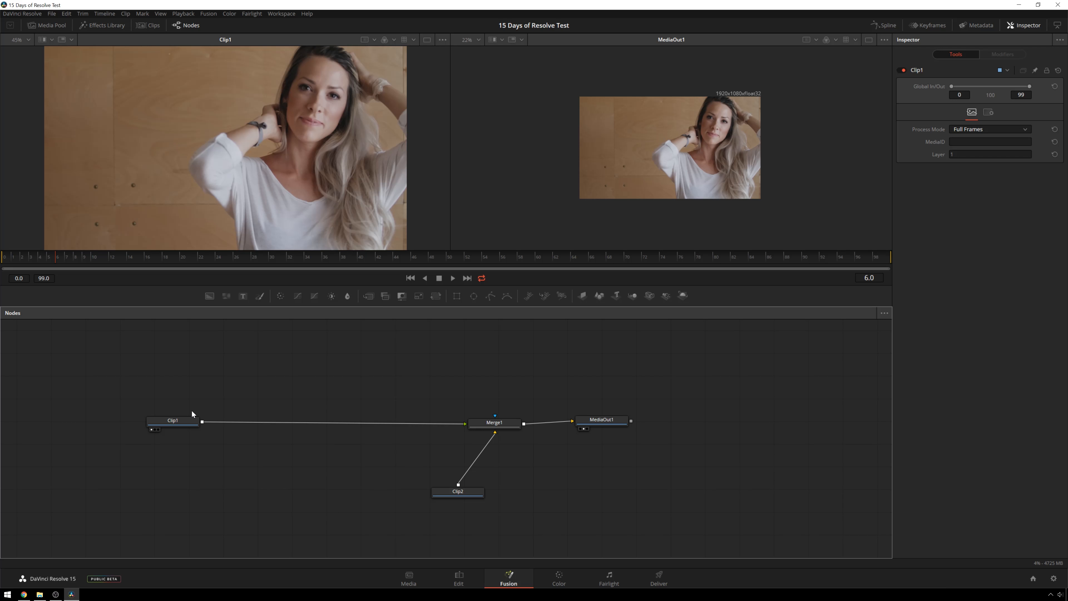
{"action": "right_click", "coordinate": [260, 372]}
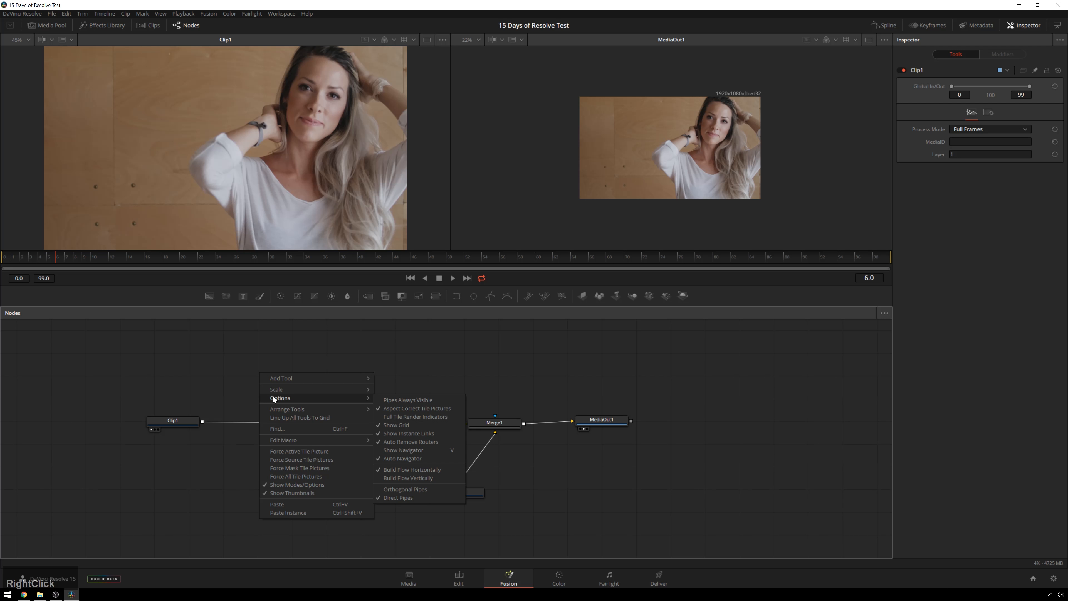
{"action": "mouse_move", "coordinate": [285, 379]}
{"action": "mouse_move", "coordinate": [408, 492]}
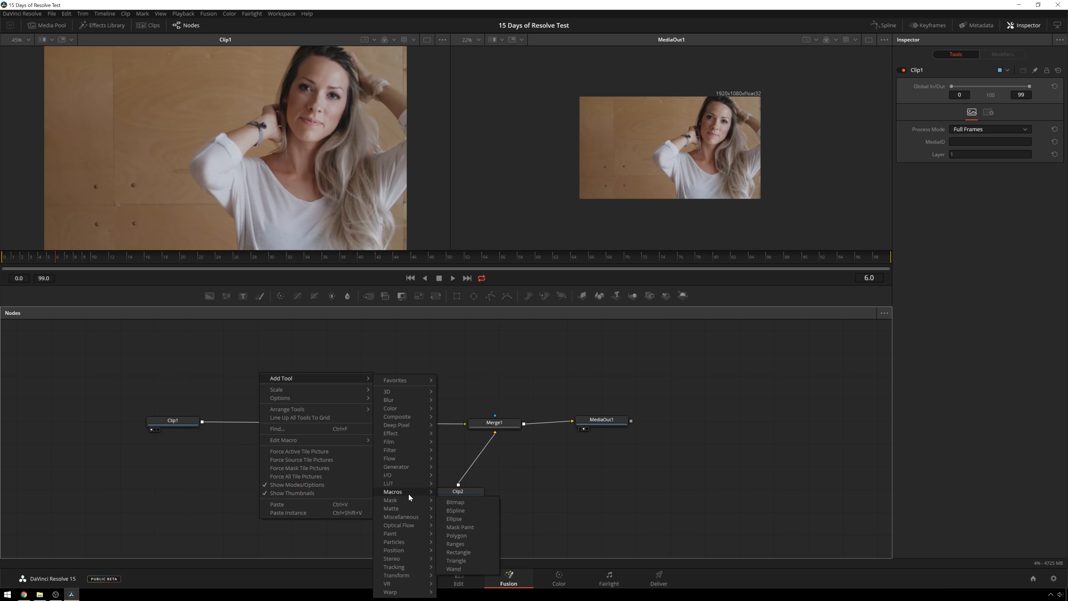
{"action": "left_click", "coordinate": [486, 494]}
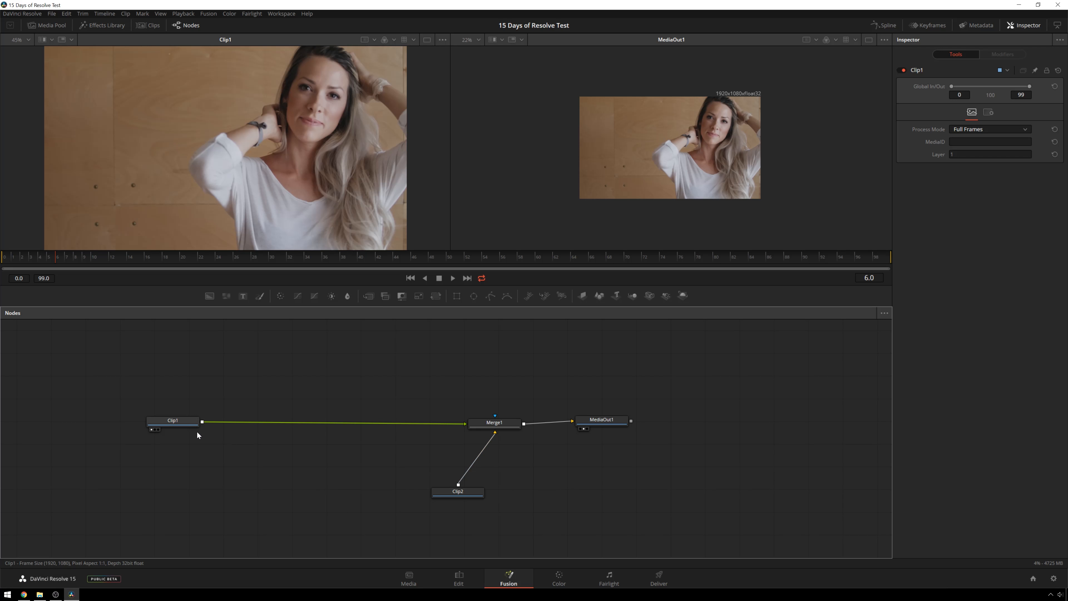
Step: Shift the Merge1 and Clip2 nodes together toward Clip1 to make room before MediaOut1
{"action": "left_click_drag", "start_coordinate": [505, 522], "coordinate": [372, 427]}
{"action": "right_click", "coordinate": [503, 466]}
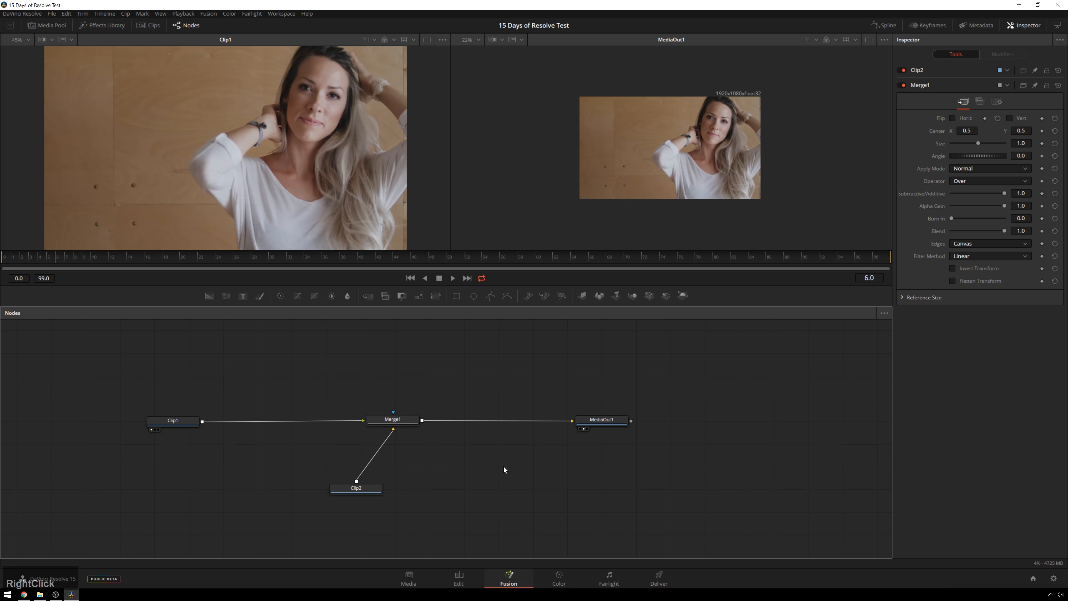
{"action": "left_click", "coordinate": [471, 450]}
Step: Insert a Transform node between Merge1 and MediaOut1 and set its size to 0.78
{"action": "key", "text": "ctrl+space"}
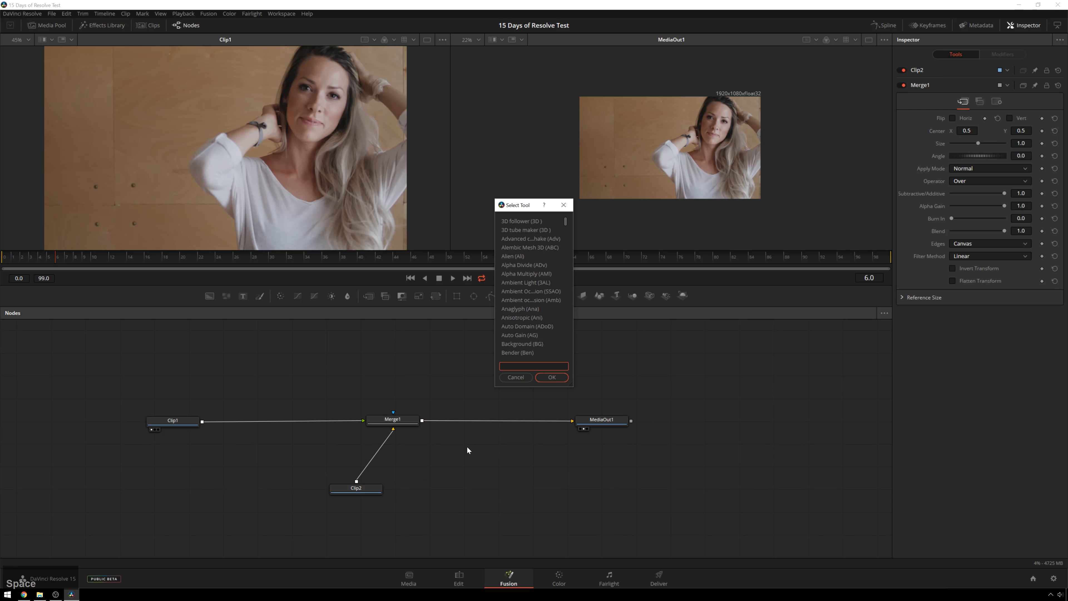
{"action": "type", "text": "transform"}
{"action": "key", "text": "Return"}
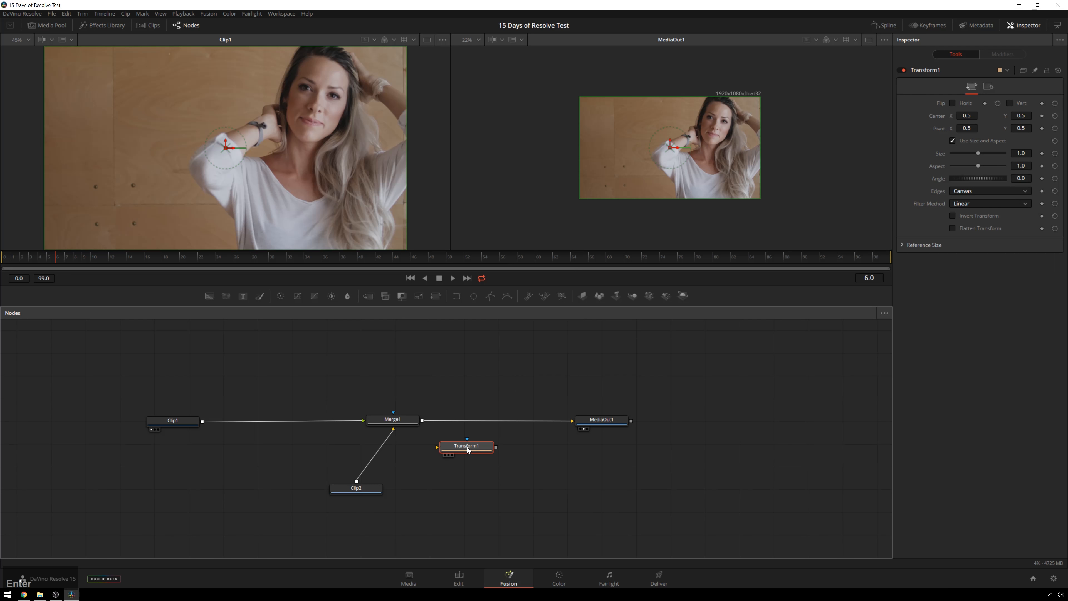
{"action": "left_click_drag", "start_coordinate": [466, 448], "coordinate": [495, 422]}
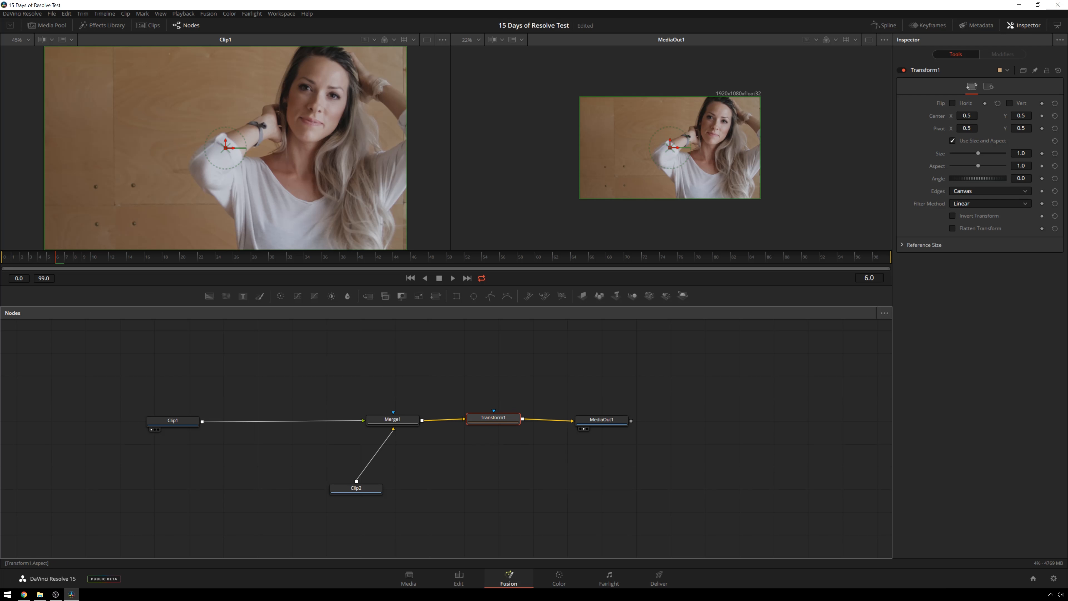
{"action": "left_click_drag", "start_coordinate": [979, 155], "coordinate": [973, 155]}
{"action": "key", "text": "shift+space"}
{"action": "type", "text": "trans"}
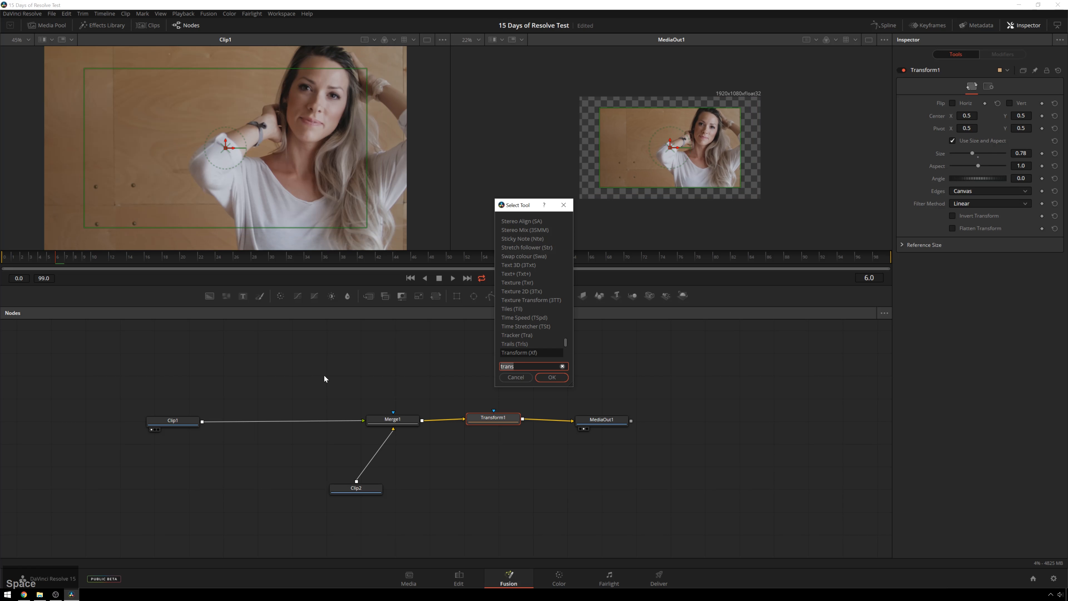
{"action": "key", "text": "Escape"}
Step: Insert the ReppetileClone01 macro between Clip1 and Merge1 and connect Clip1's output to the macro's additional inputs
{"action": "right_click", "coordinate": [294, 404]}
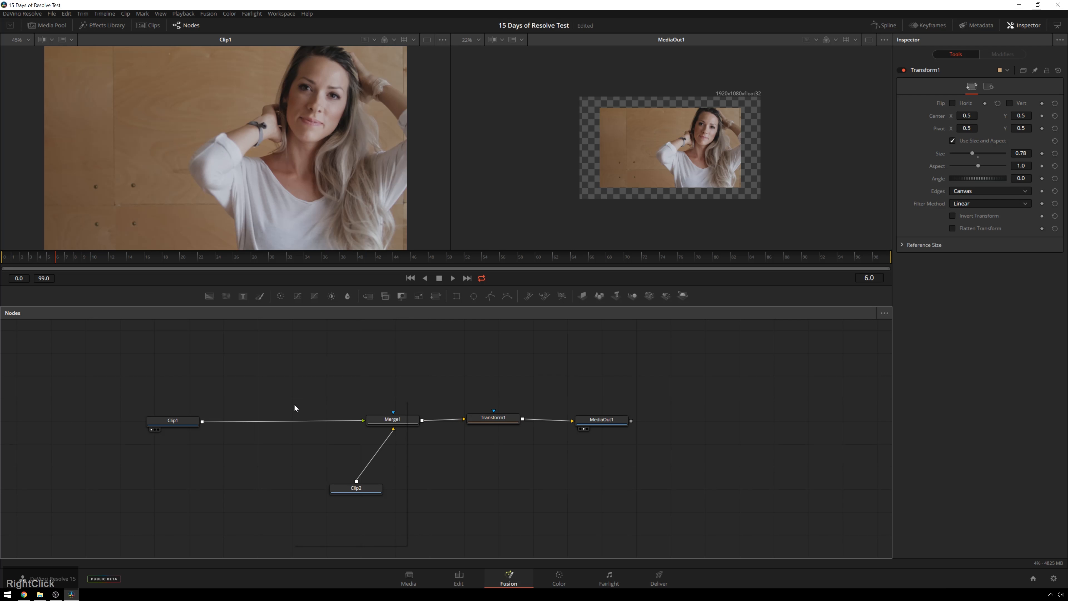
{"action": "mouse_move", "coordinate": [298, 404]}
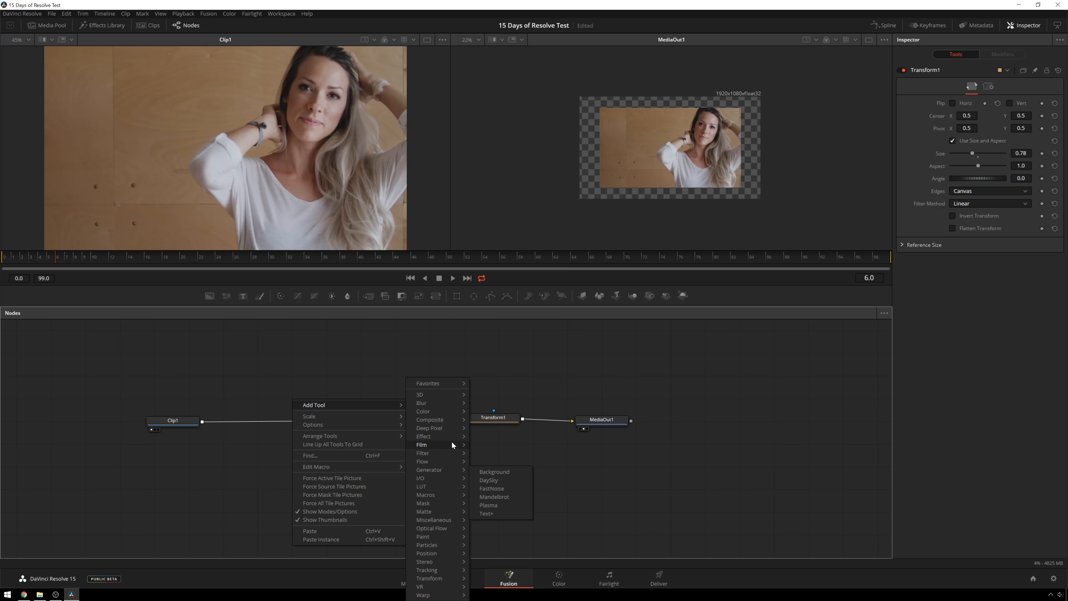
{"action": "mouse_move", "coordinate": [435, 495]}
{"action": "left_click", "coordinate": [482, 498]}
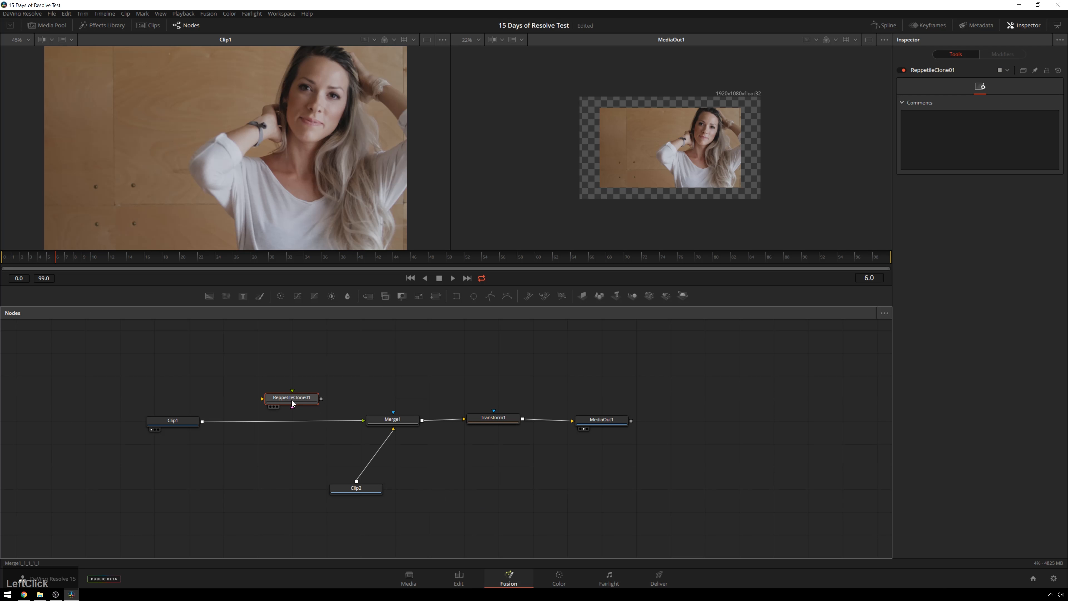
{"action": "left_click_drag", "start_coordinate": [291, 403], "coordinate": [294, 429]}
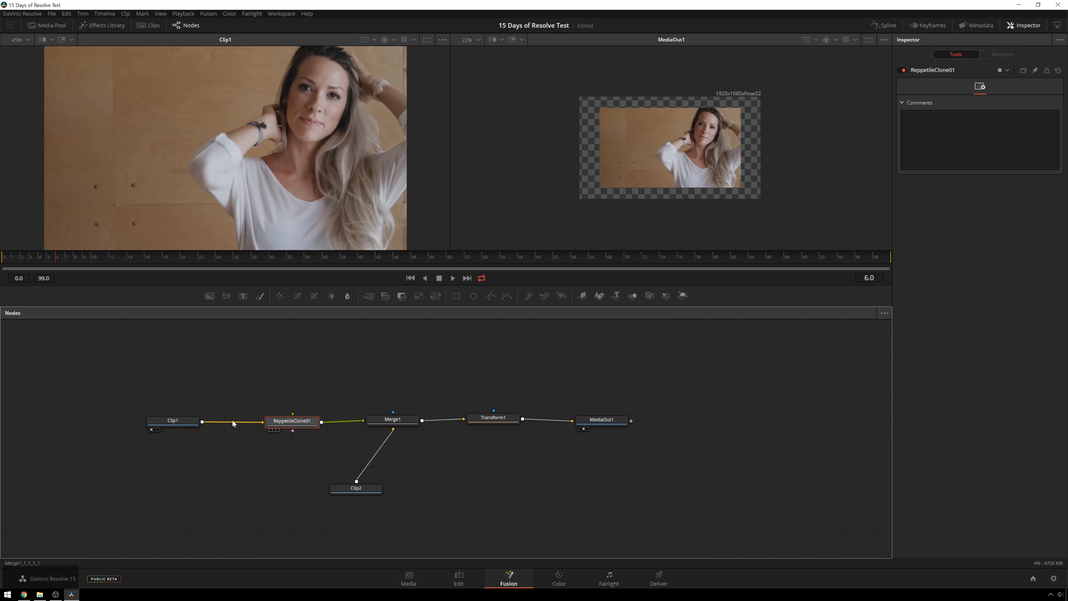
{"action": "left_click_drag", "start_coordinate": [203, 421], "coordinate": [292, 413]}
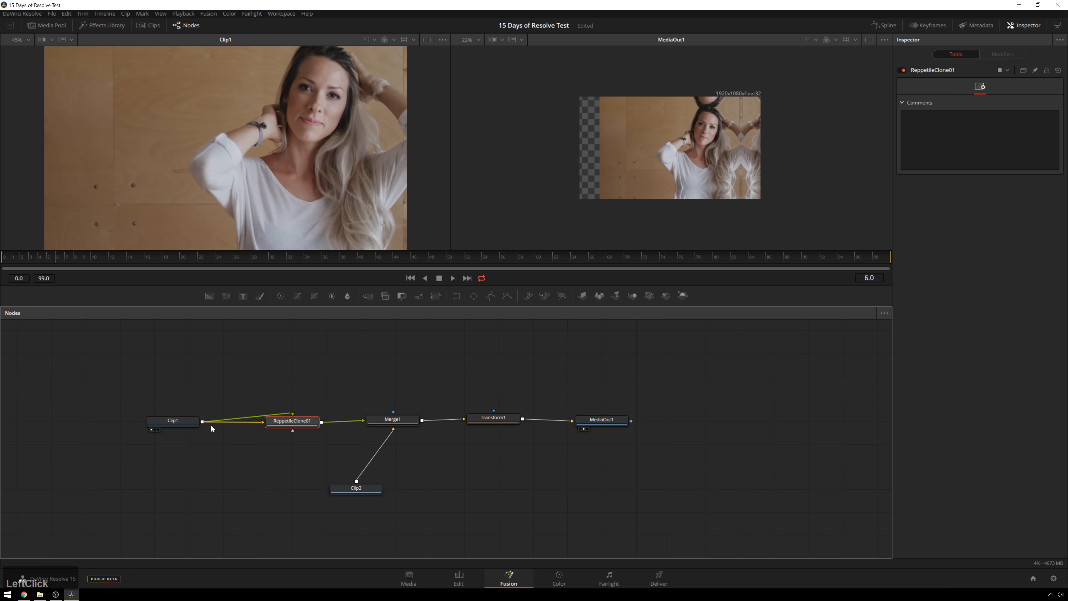
{"action": "left_click_drag", "start_coordinate": [200, 422], "coordinate": [292, 429]}
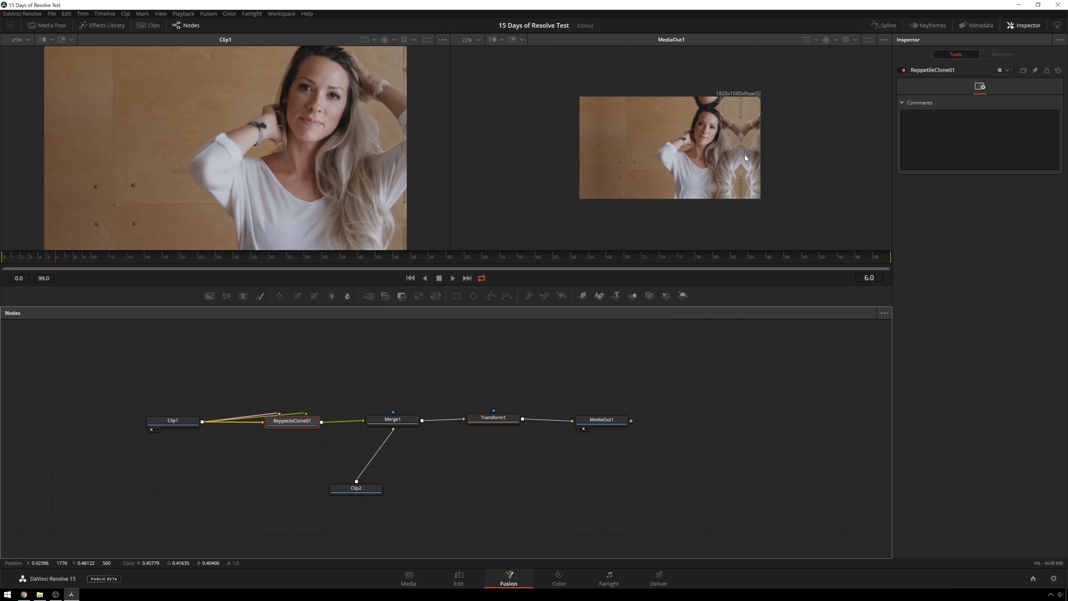
Step: Reduce Transform1's size so the image spans about half the frame width, and delete the ReppetileClone01 node
{"action": "left_click", "coordinate": [505, 419]}
{"action": "left_click_drag", "start_coordinate": [971, 154], "coordinate": [965, 153]}
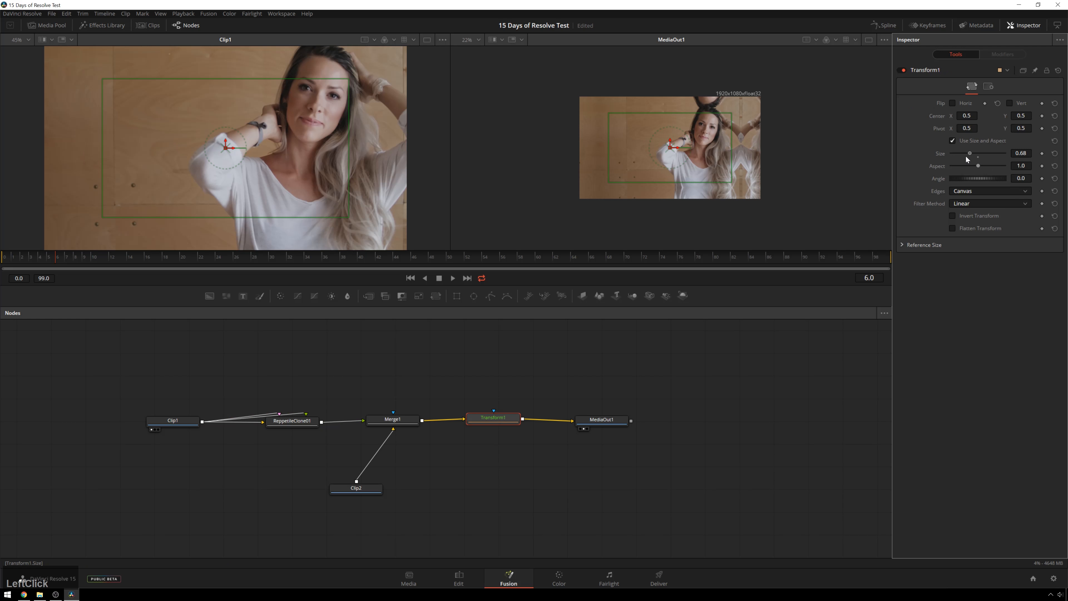
{"action": "left_click_drag", "start_coordinate": [325, 457], "coordinate": [259, 360]}
{"action": "key", "text": "Delete"}
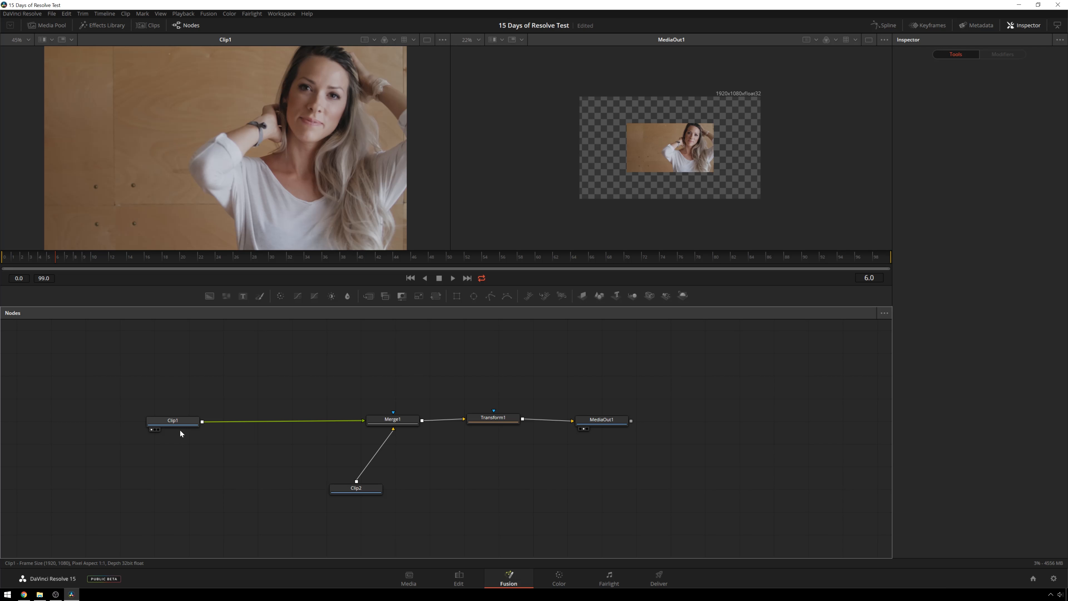
Step: Move Clip1 outward and shift Merge1, Clip2, Transform1 and MediaOut1 together away from it to open a wide gap
{"action": "left_click_drag", "start_coordinate": [172, 423], "coordinate": [114, 412]}
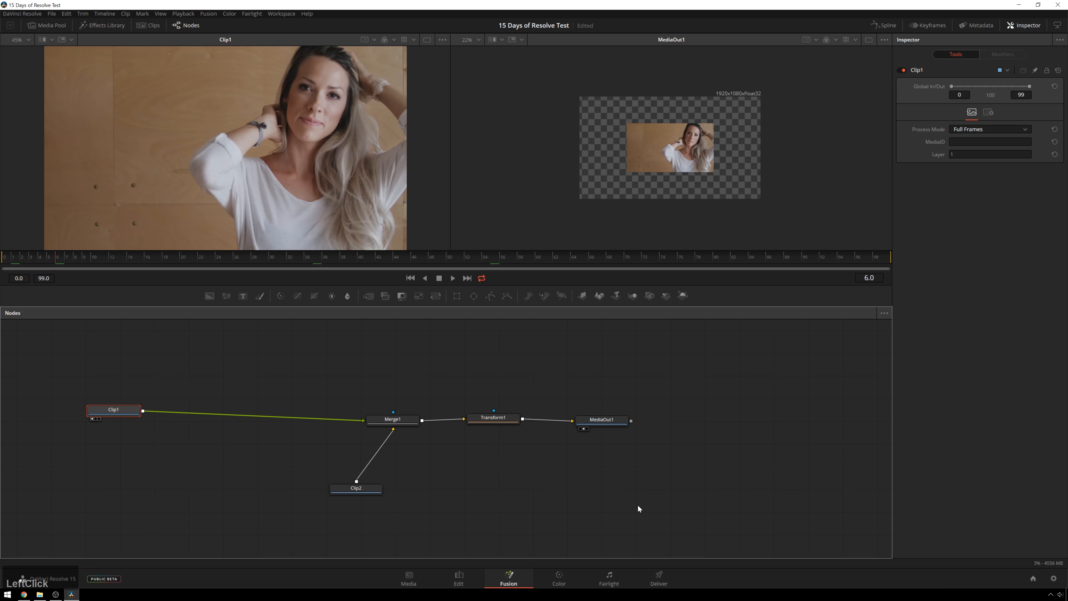
{"action": "left_click_drag", "start_coordinate": [638, 509], "coordinate": [597, 391]}
Step: Add an unconnected Transform node below the Clip1–Merge1 connection and paste three copies of it in a chain
{"action": "left_click", "coordinate": [215, 484]}
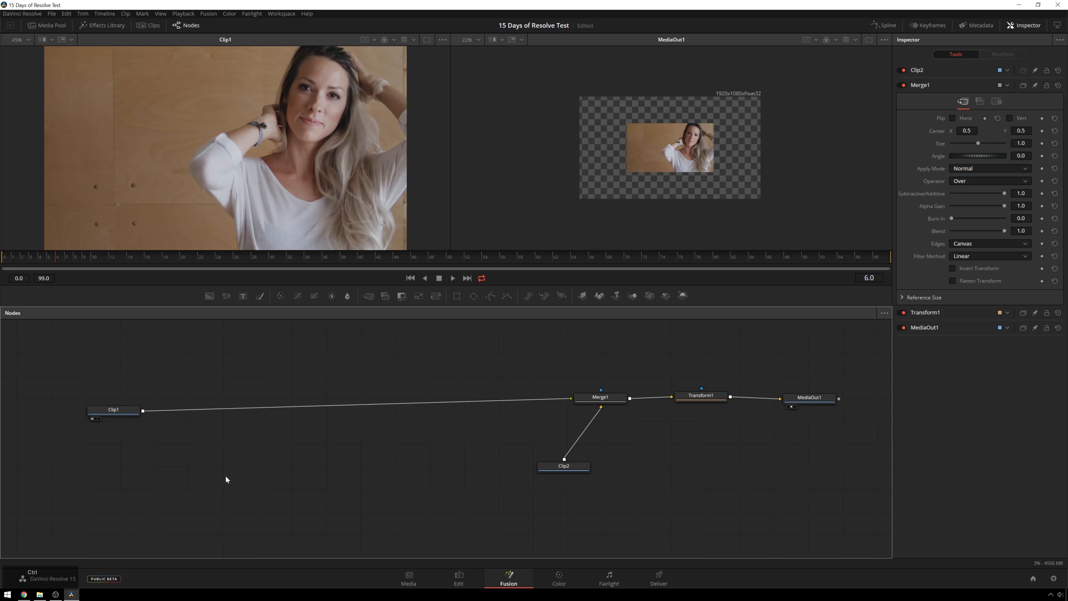
{"action": "key", "text": "ctrl+space"}
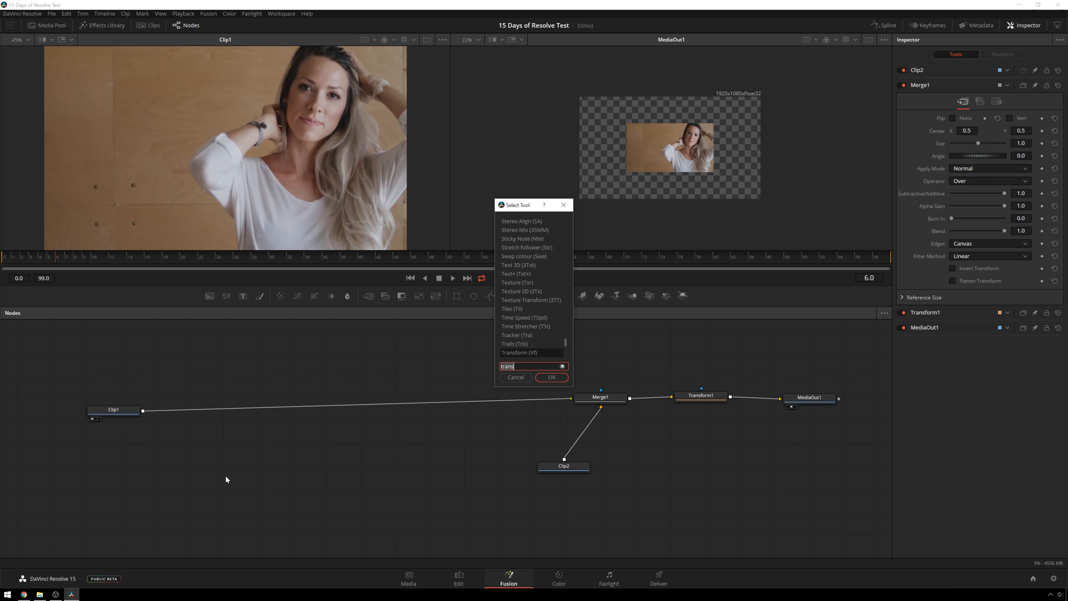
{"action": "type", "text": "xf"}
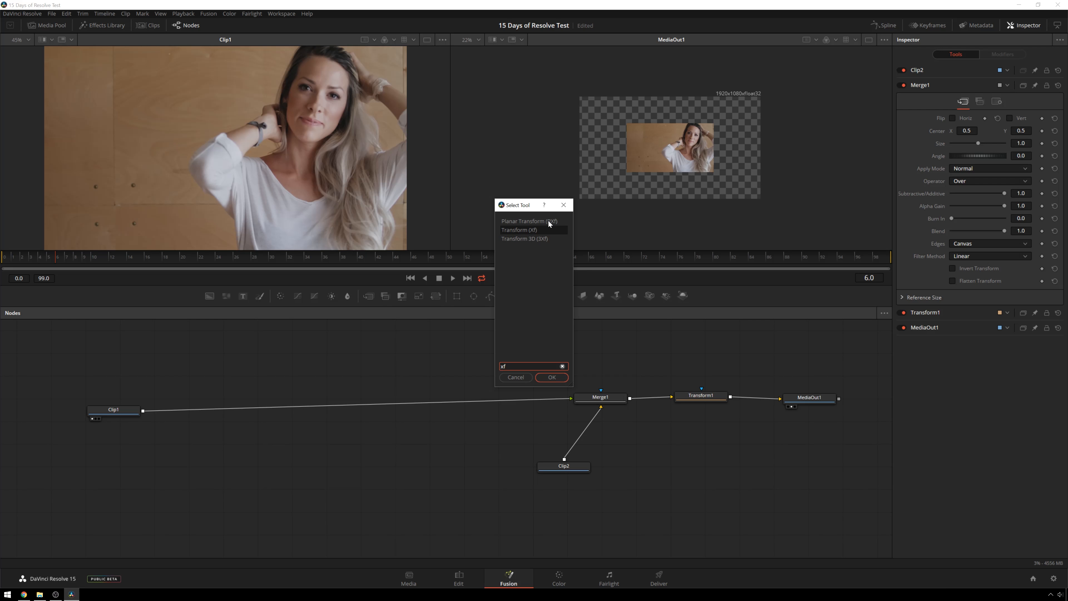
{"action": "key", "text": "KP_Enter"}
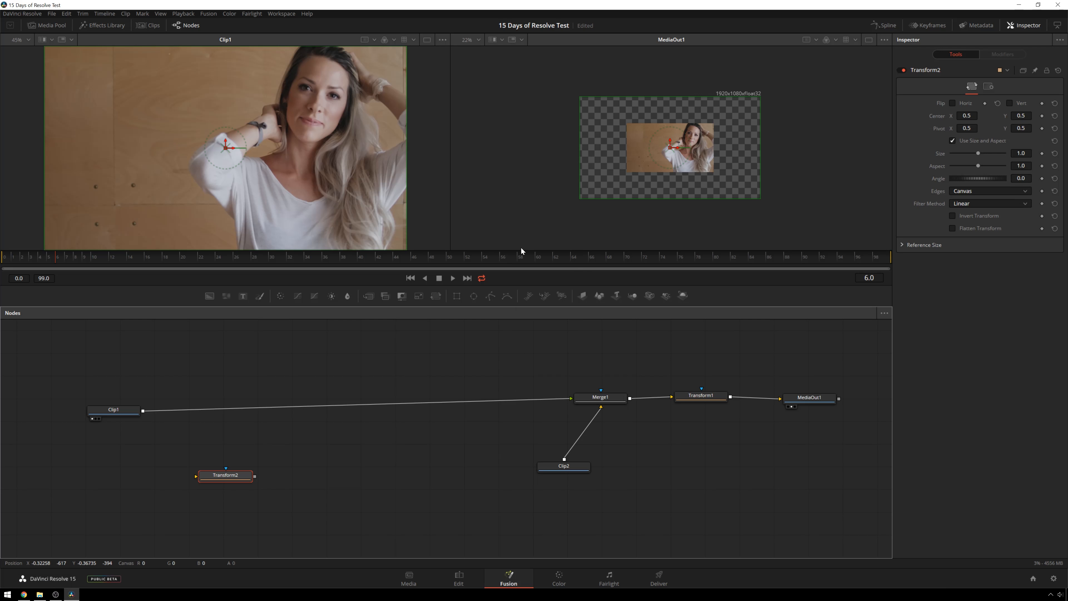
{"action": "key", "text": "ctrl"}
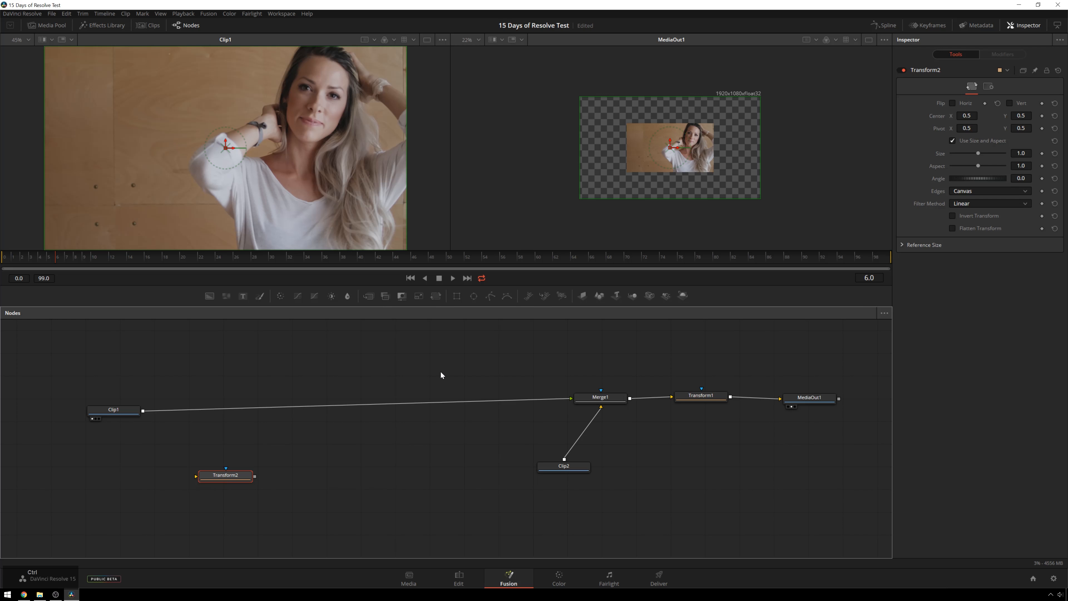
{"action": "key", "text": "ctrl+v"}
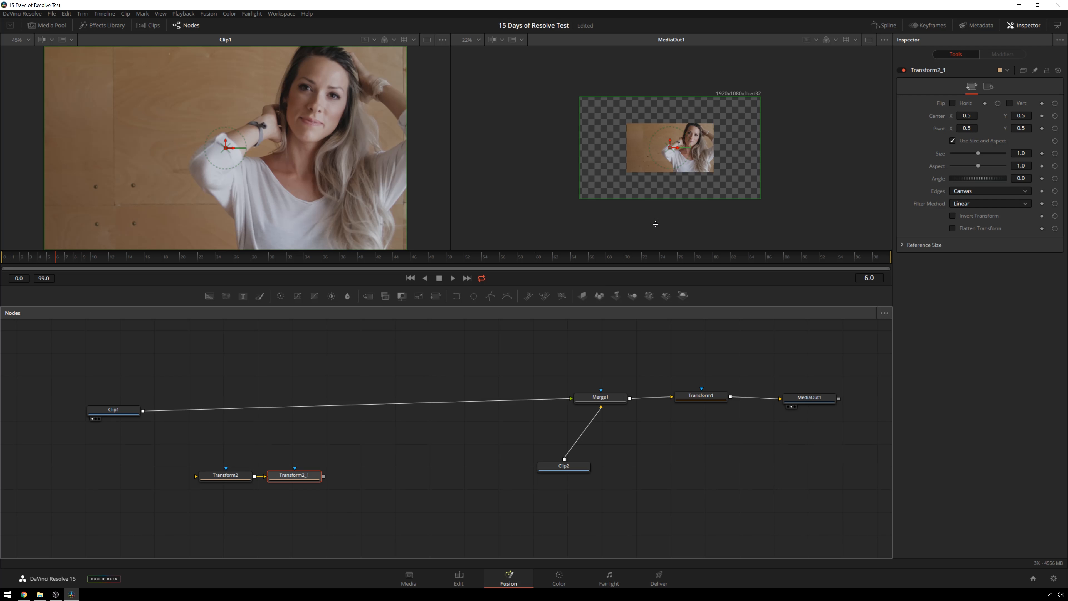
{"action": "key", "text": "ctrl+v"}
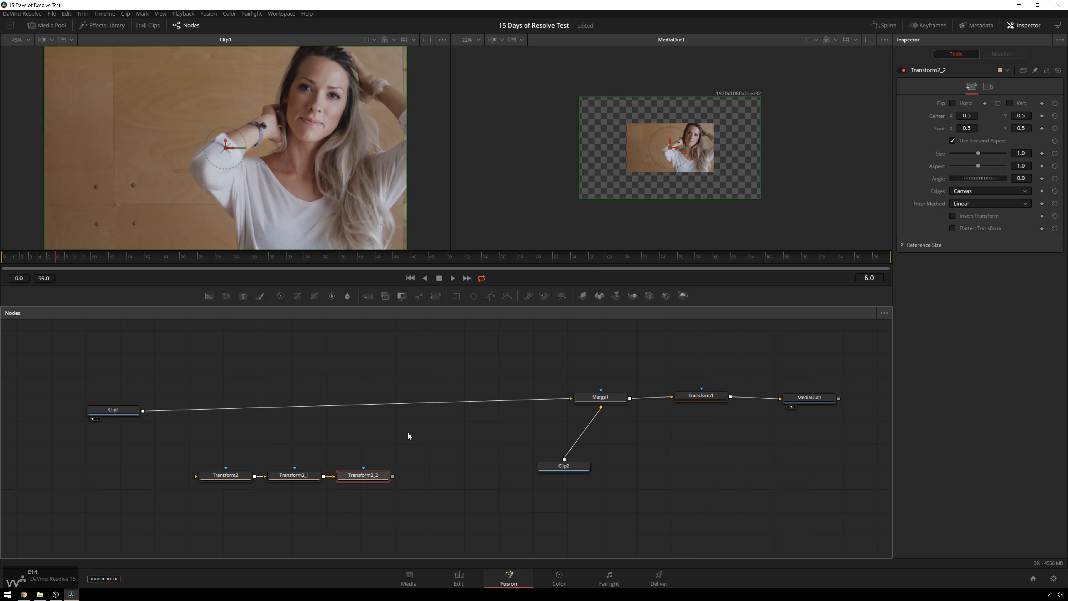
{"action": "key", "text": "ctrl+v"}
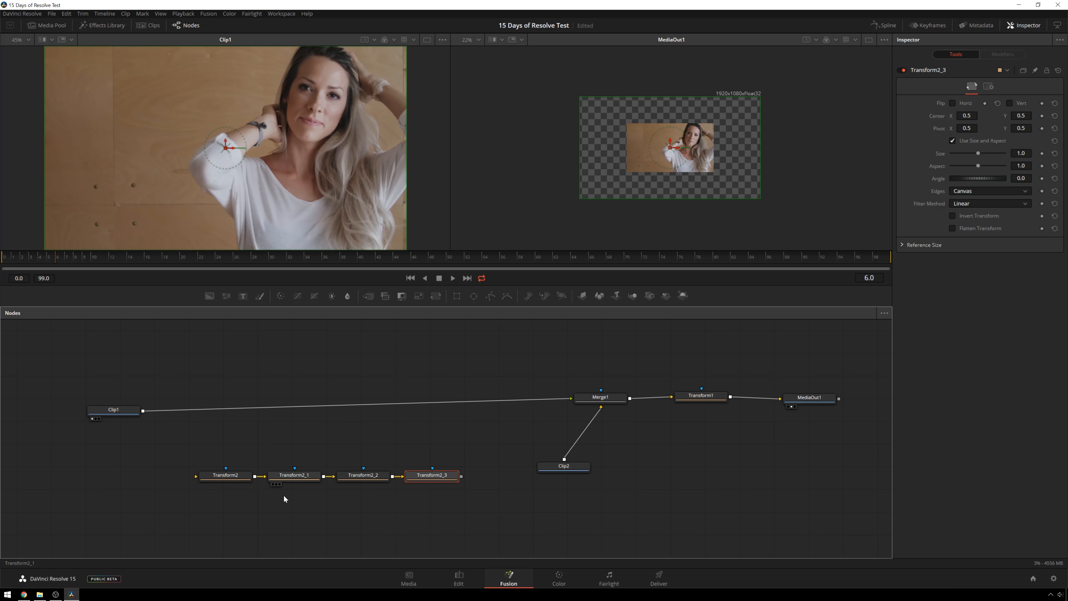
Step: Move Transform2 and Transform2_1 away from the other two copies and disconnect Transform2_1 from Transform2_2
{"action": "left_click_drag", "start_coordinate": [296, 489], "coordinate": [198, 461]}
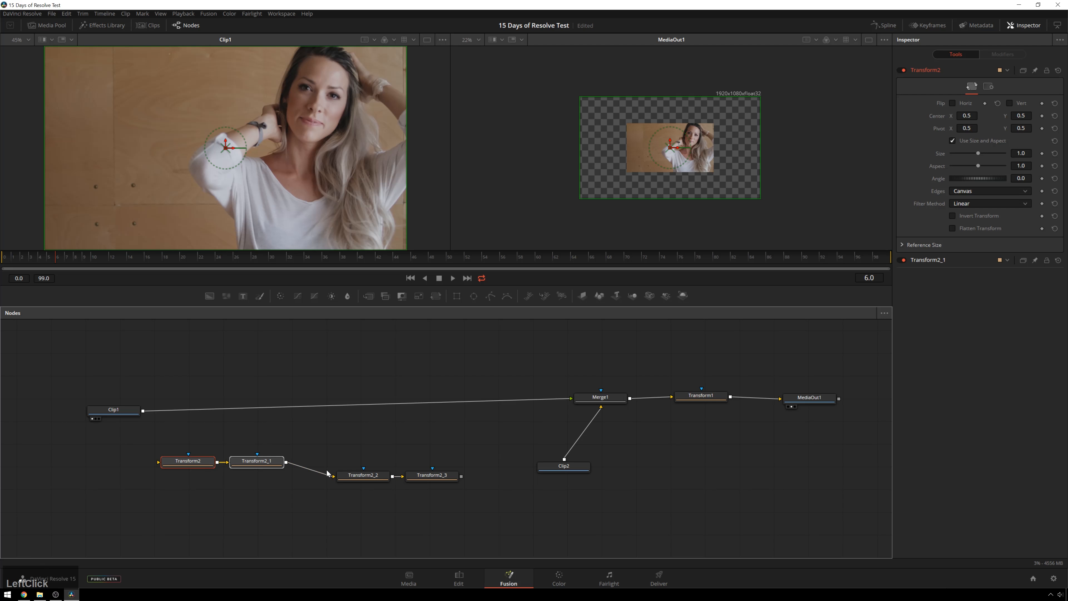
{"action": "left_click_drag", "start_coordinate": [330, 475], "coordinate": [307, 489]}
{"action": "left_click_drag", "start_coordinate": [262, 462], "coordinate": [286, 473]}
{"action": "left_click_drag", "start_coordinate": [220, 473], "coordinate": [197, 469]}
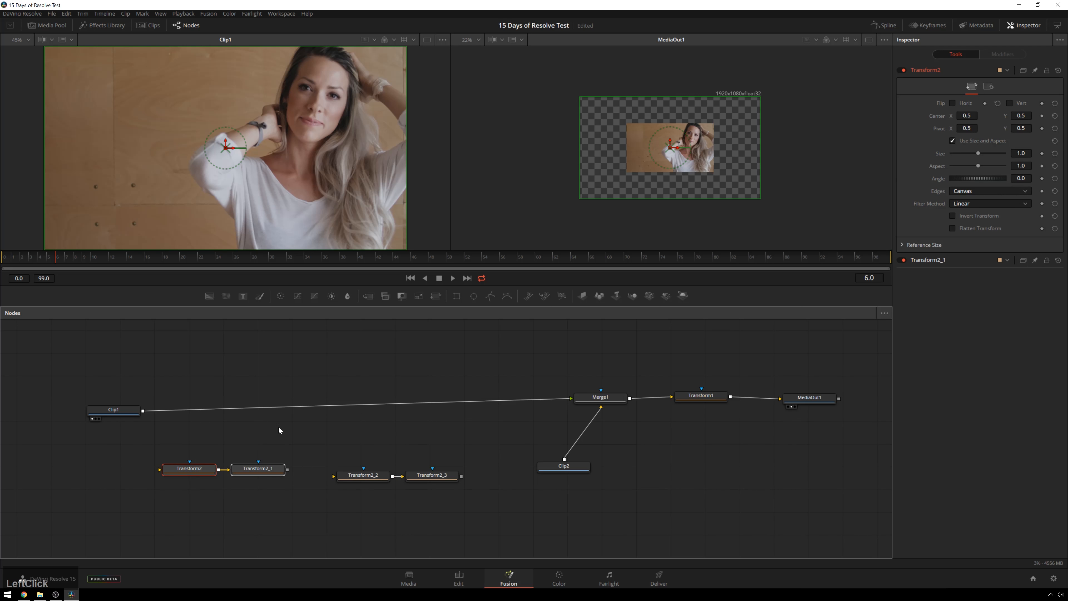
Step: Add a Merge node and insert it into the connection between Clip1 and Merge1, close to Clip1
{"action": "left_click", "coordinate": [305, 446]}
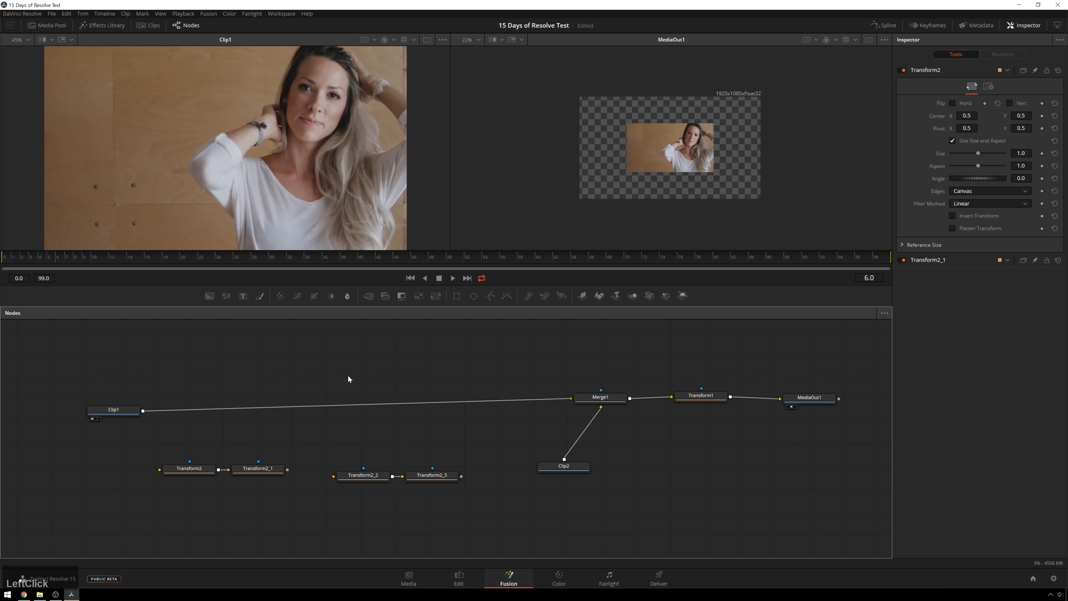
{"action": "key", "text": "shift+space"}
{"action": "type", "text": "xf"}
{"action": "key", "text": "BackSpace"}
{"action": "key", "text": "BackSpace"}
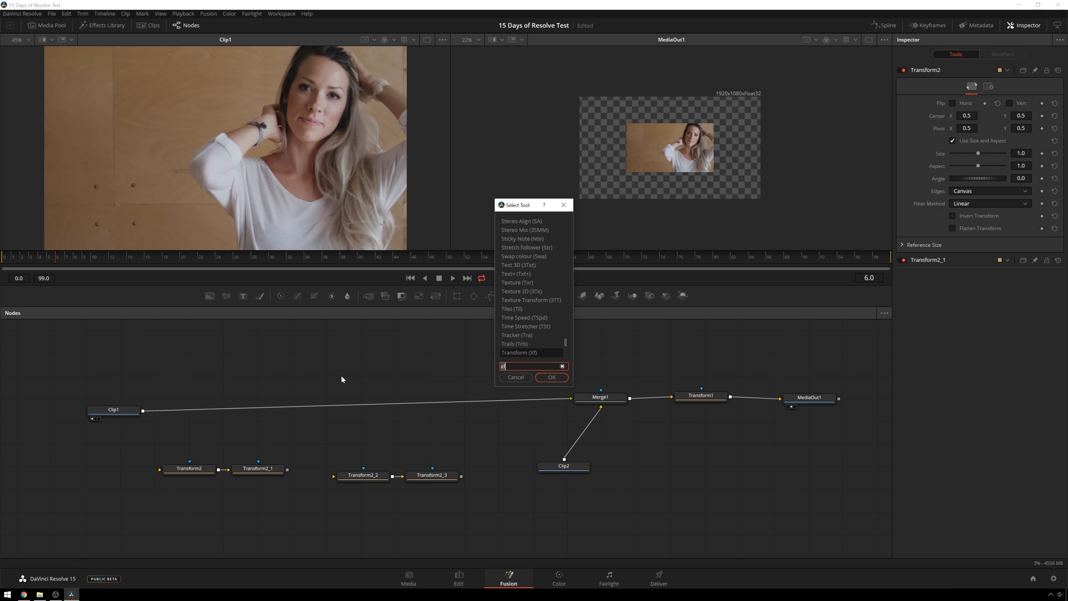
{"action": "type", "text": "merg"}
{"action": "key", "text": "Return"}
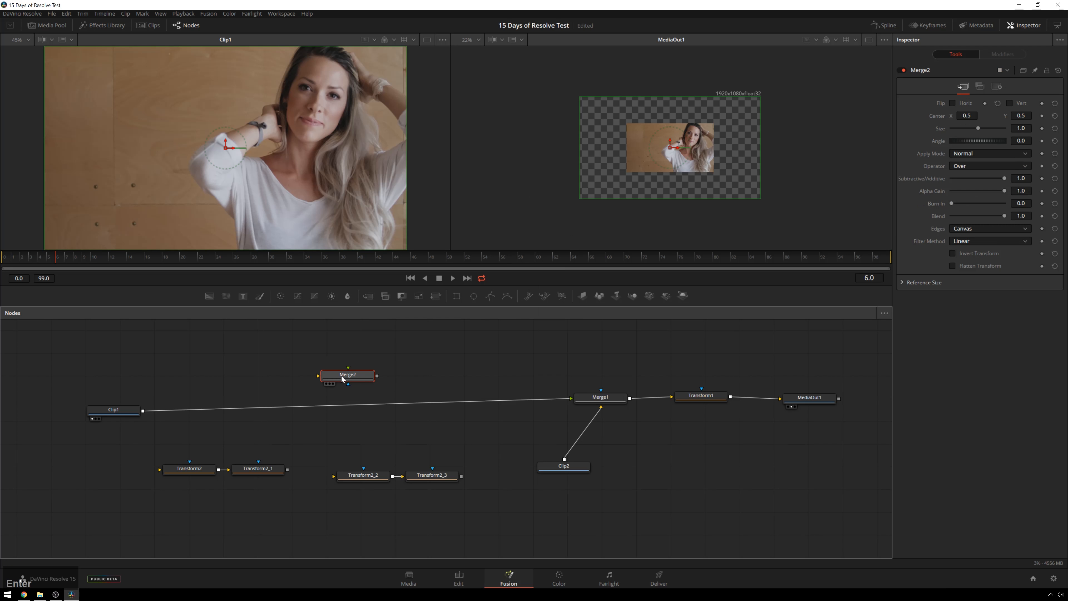
{"action": "left_click_drag", "start_coordinate": [341, 376], "coordinate": [240, 412]}
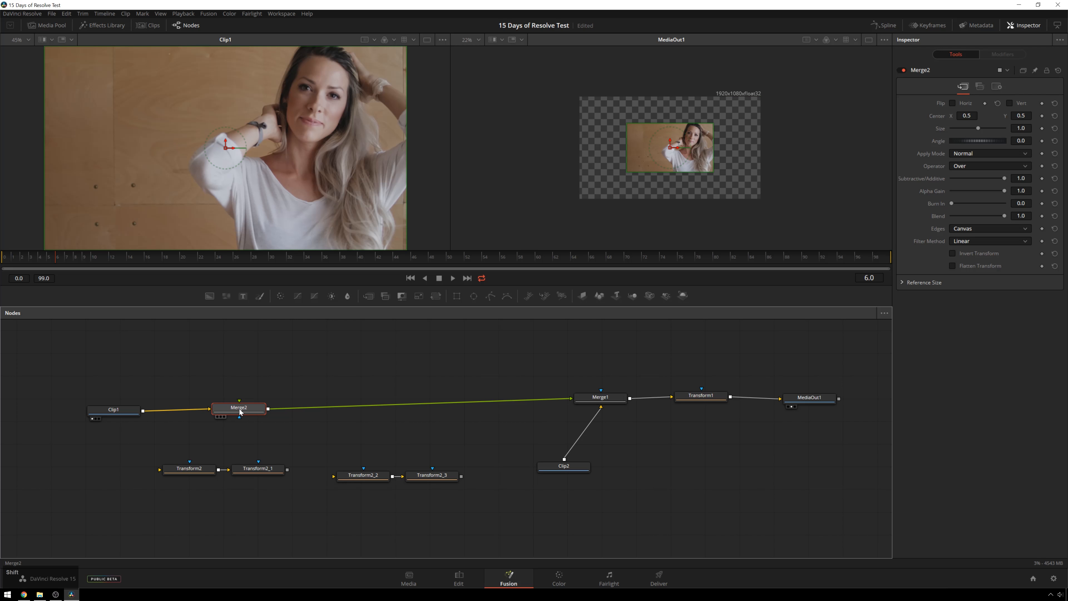
Step: Paste three copies of the Merge2 node in series between Merge2 and Merge1
{"action": "key", "text": "ctrl+v"}
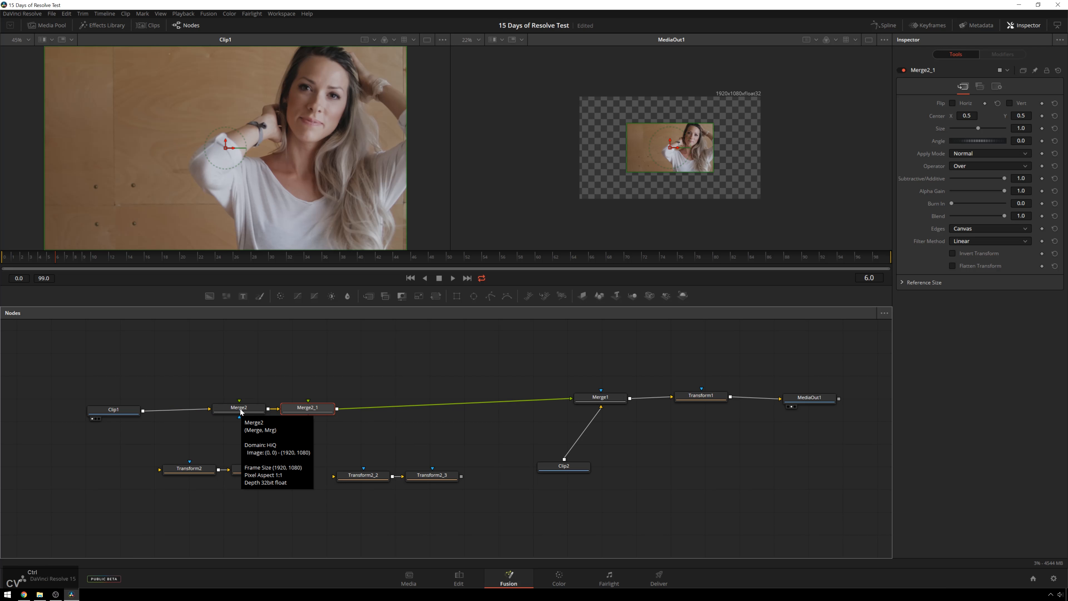
{"action": "key", "text": "ctrl+v"}
{"action": "key", "text": "ctrl+v"}
{"action": "left_click", "coordinate": [281, 522]}
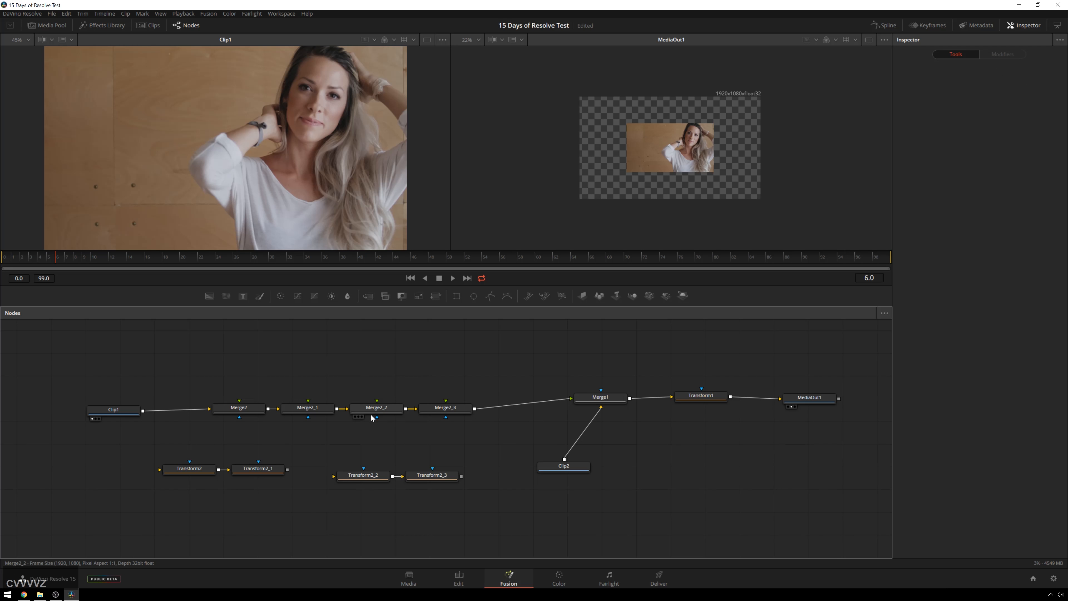
Step: Detach Transform2 from Transform2_1, feed Clip1 into Transform2, and connect Transform2 to Merge2's foreground input
{"action": "left_click_drag", "start_coordinate": [267, 466], "coordinate": [197, 479]}
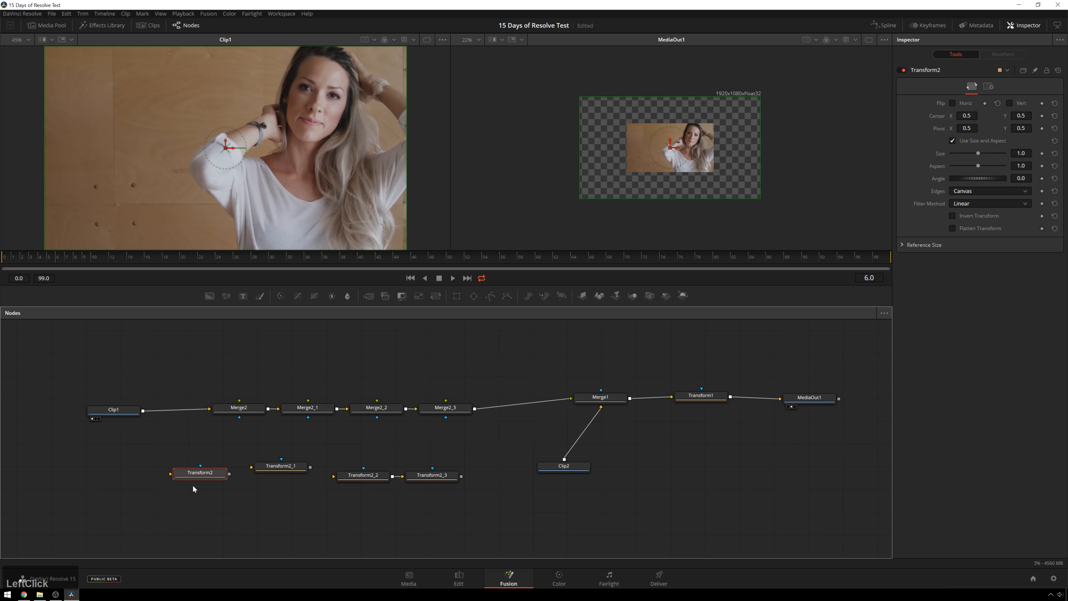
{"action": "left_click", "coordinate": [154, 432]}
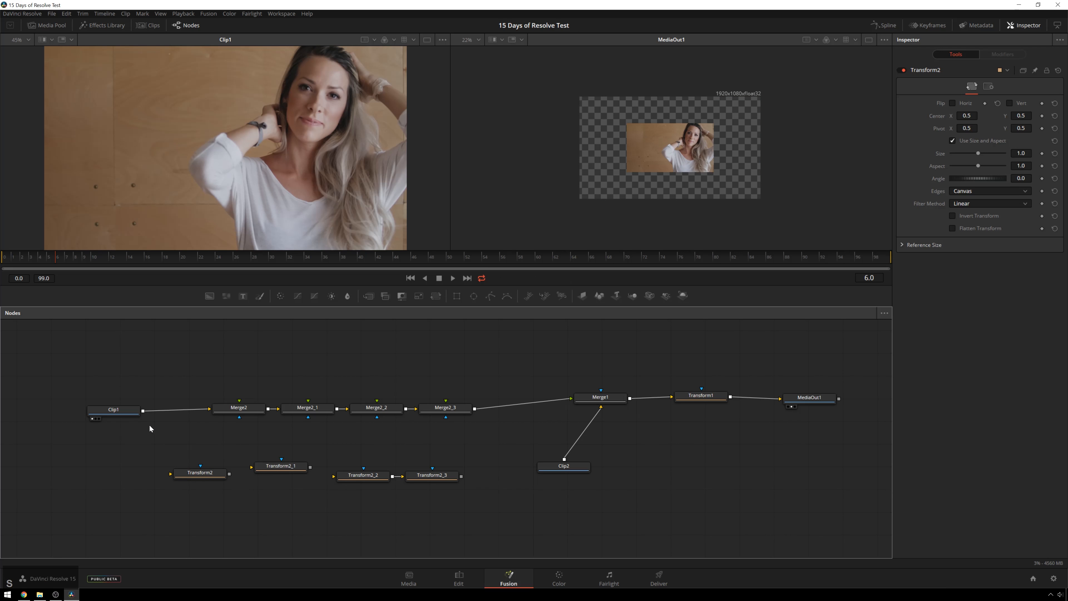
{"action": "left_click_drag", "start_coordinate": [144, 413], "coordinate": [170, 473]}
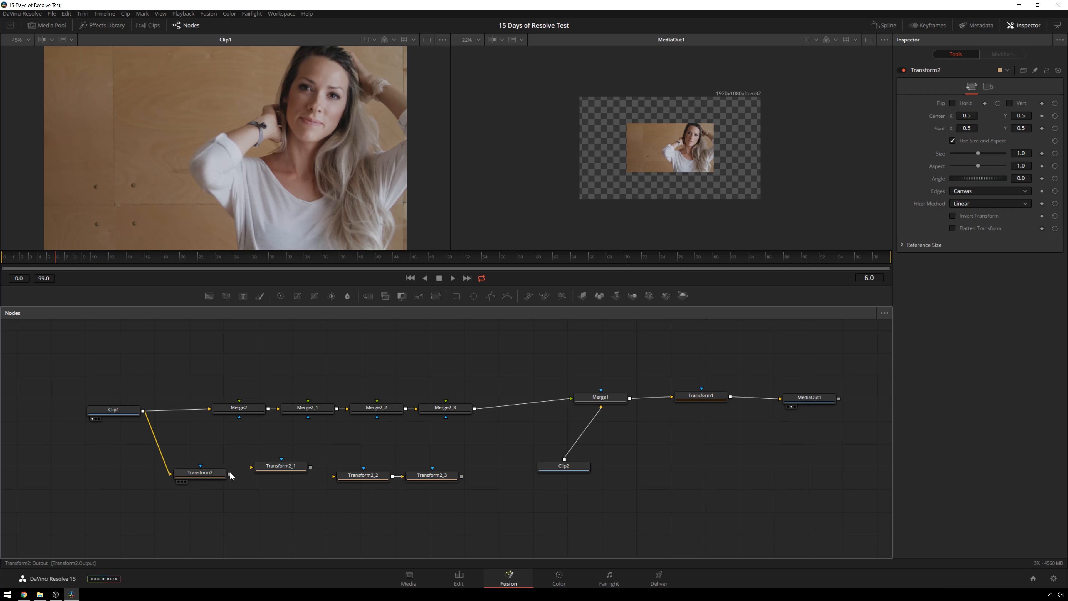
{"action": "left_click_drag", "start_coordinate": [230, 474], "coordinate": [246, 404]}
{"action": "left_click_drag", "start_coordinate": [239, 411], "coordinate": [239, 412]}
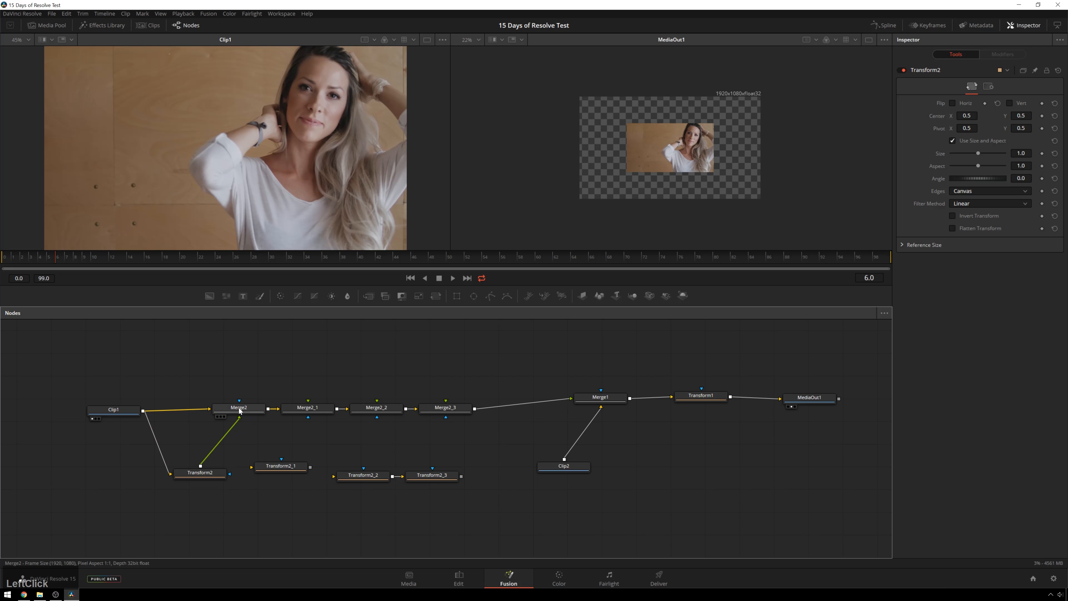
Step: Set the Transform2 node's Center X to -0.5
{"action": "left_click", "coordinate": [196, 478]}
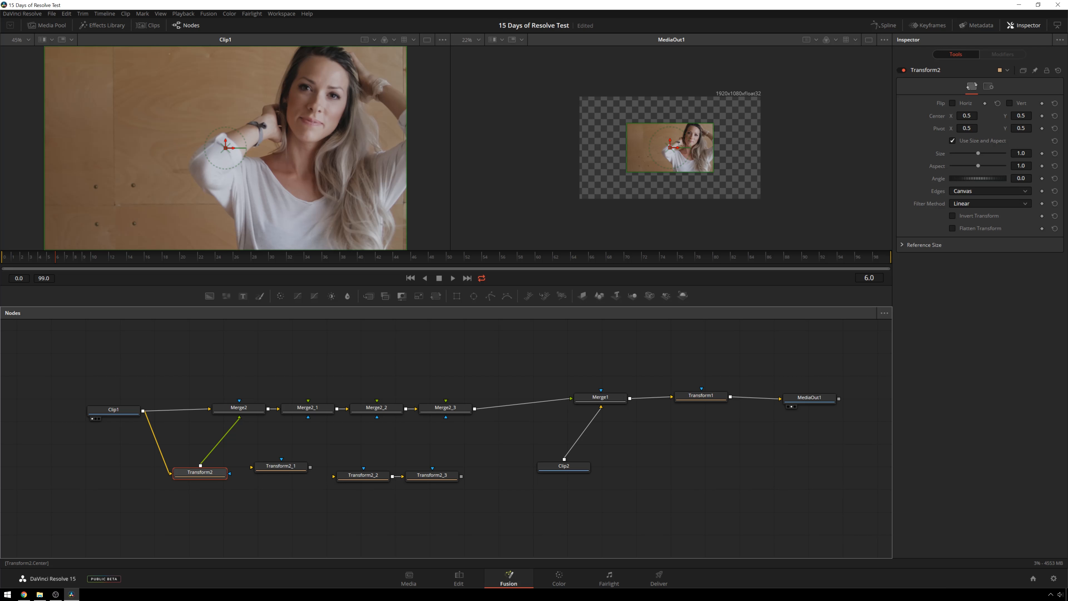
{"action": "double_click", "coordinate": [967, 116]}
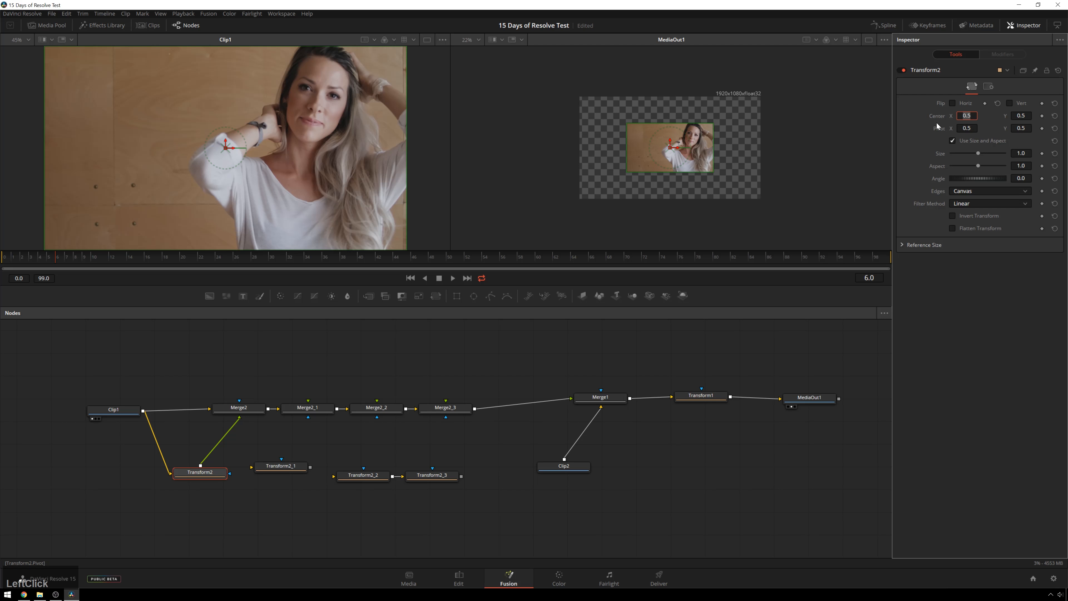
{"action": "type", "text": "-0.5"}
{"action": "key", "text": "Tab"}
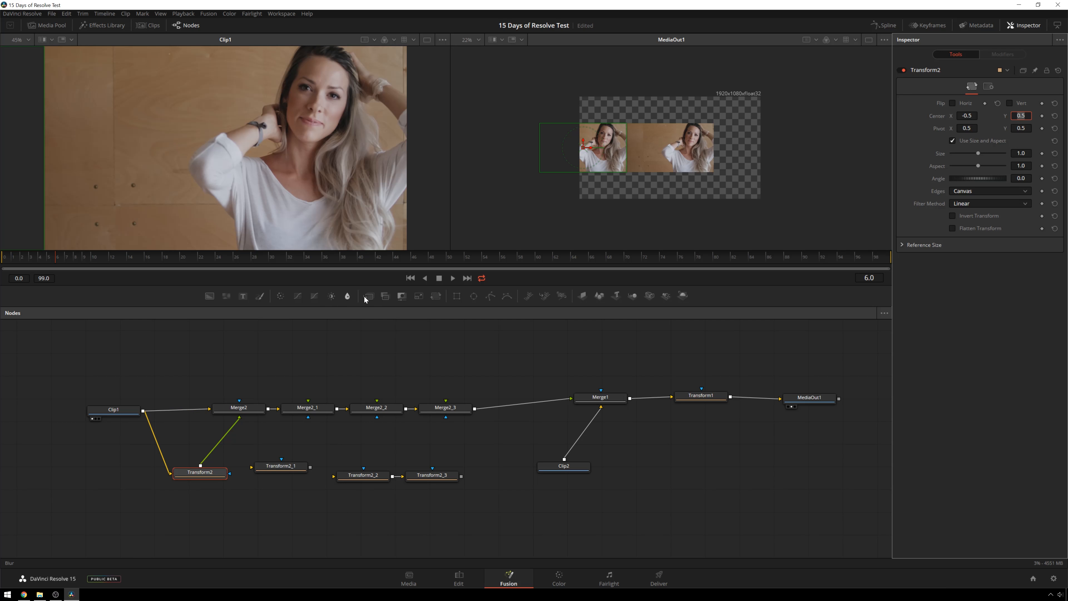
Step: Connect Clip1 to Transform2_1 and Transform2_1 to Merge2_1's foreground input, lowering both Transform nodes slightly
{"action": "left_click_drag", "start_coordinate": [213, 474], "coordinate": [143, 411]}
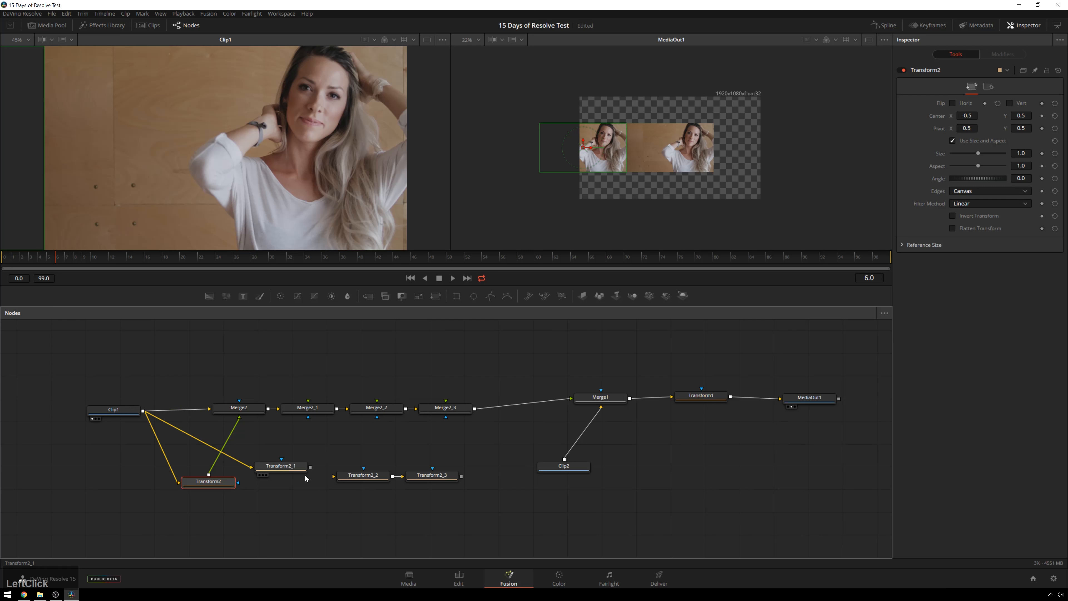
{"action": "left_click_drag", "start_coordinate": [310, 467], "coordinate": [309, 418]}
{"action": "left_click_drag", "start_coordinate": [281, 465], "coordinate": [285, 473]}
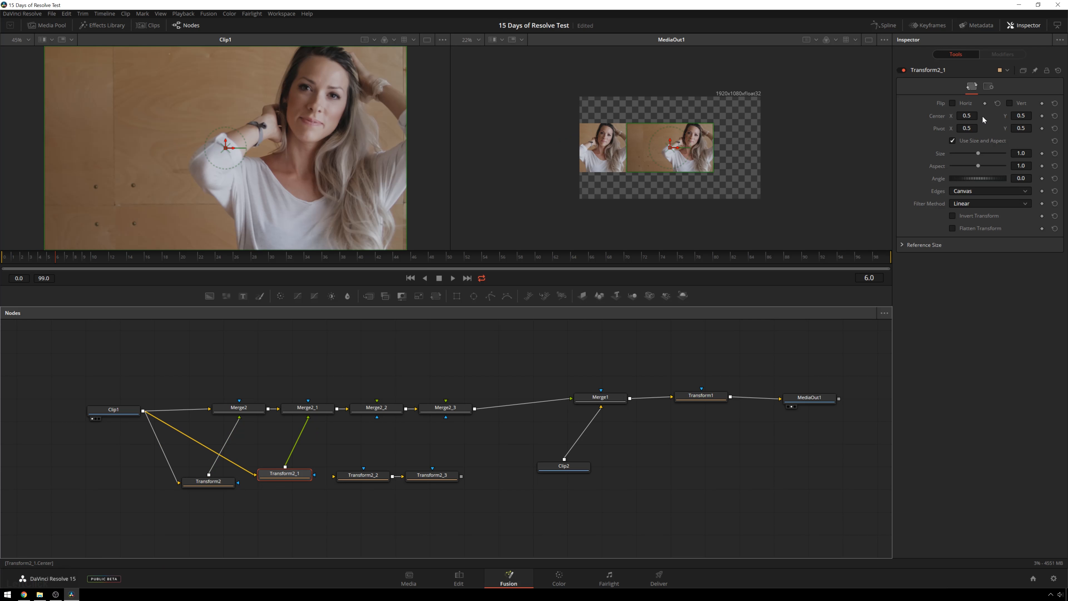
Step: Set the Transform2_1 node's Center X to 1.5
{"action": "left_click", "coordinate": [968, 116]}
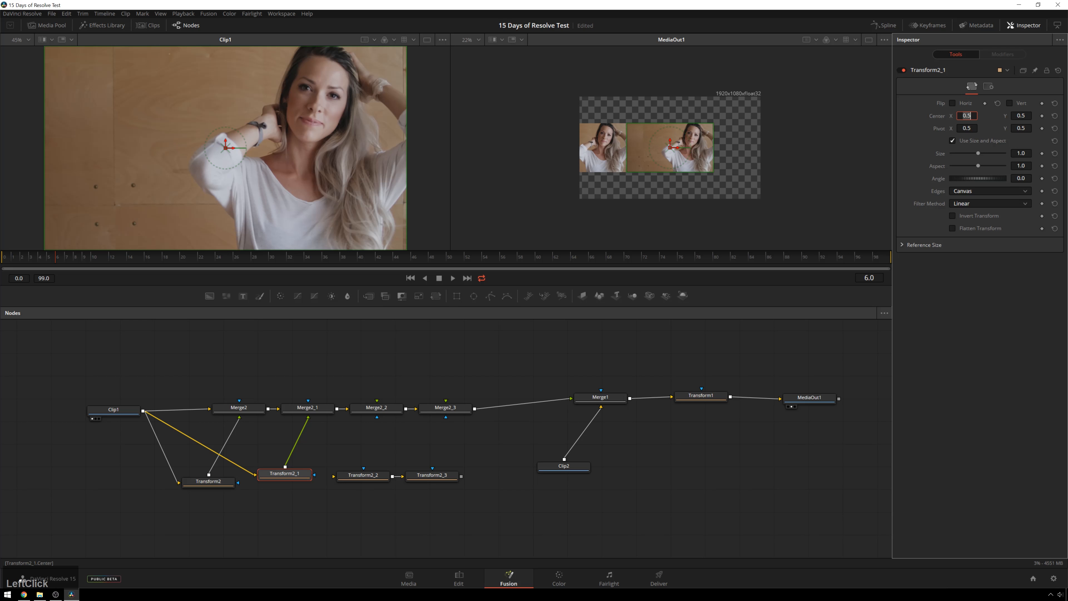
{"action": "type", "text": "1.5"}
{"action": "key", "text": "KP_Enter"}
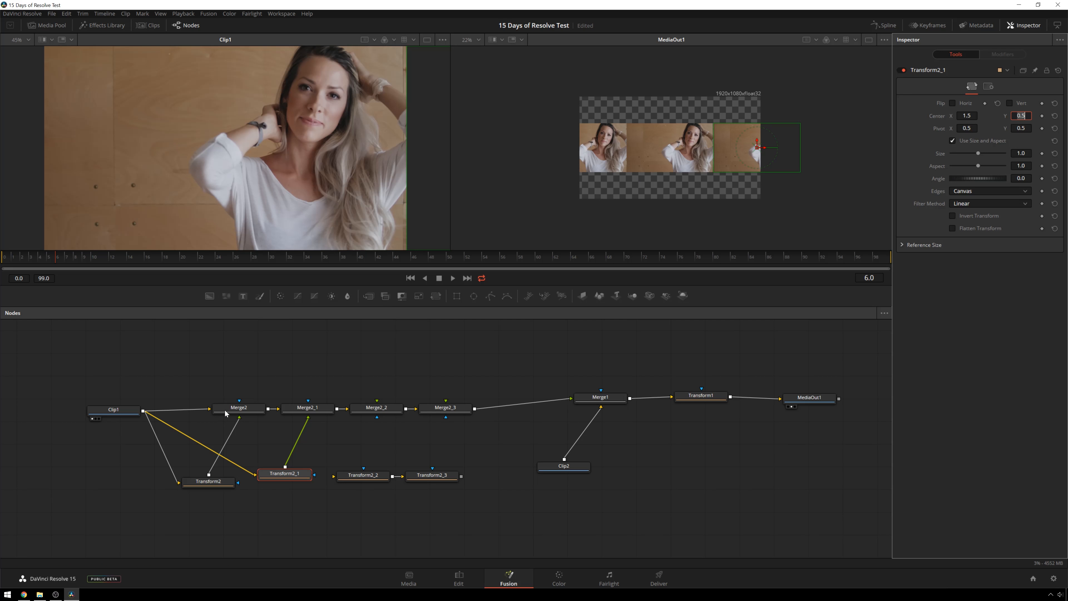
Step: Show the Merge2_1 output in the first viewer and fit the whole frame in view
{"action": "left_click_drag", "start_coordinate": [317, 414], "coordinate": [312, 412]}
{"action": "key", "text": "1"}
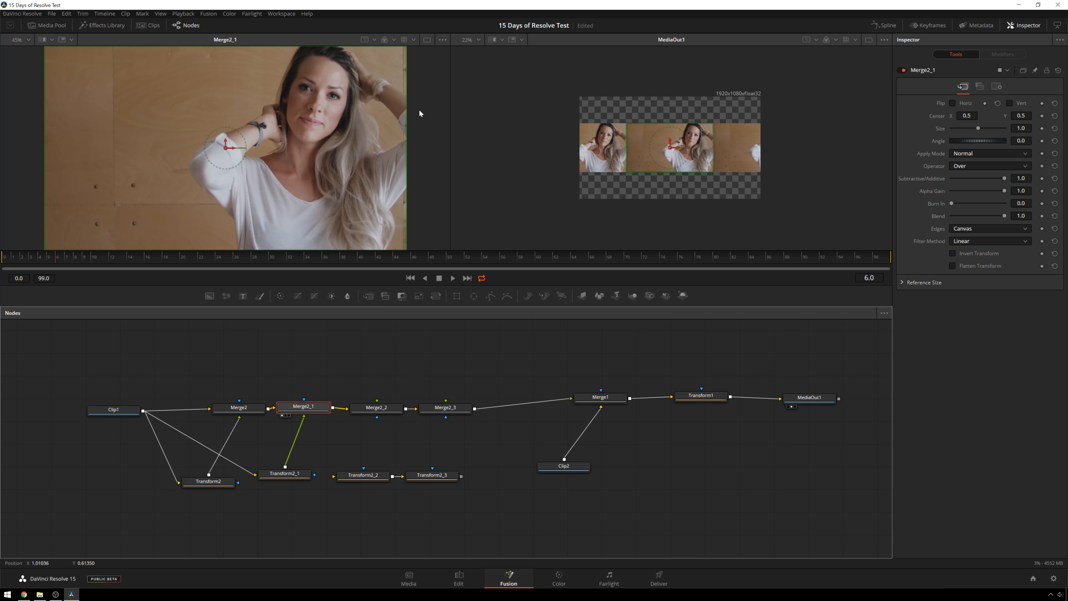
{"action": "scroll", "coordinate": [335, 122], "scroll_direction": "down", "scroll_amount": 2}
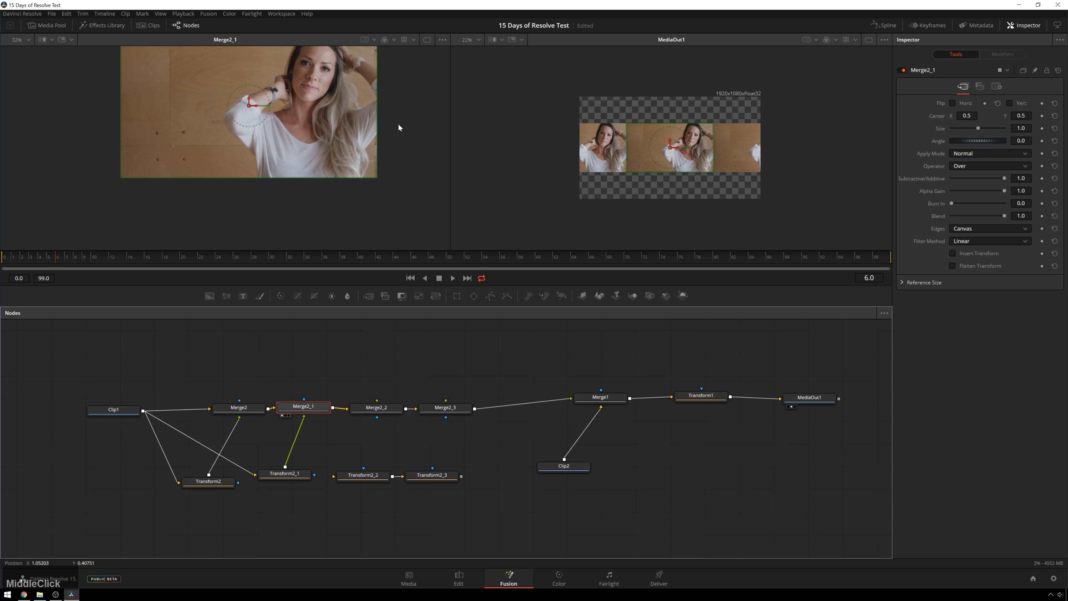
{"action": "left_click_drag", "start_coordinate": [335, 132], "coordinate": [332, 160]}
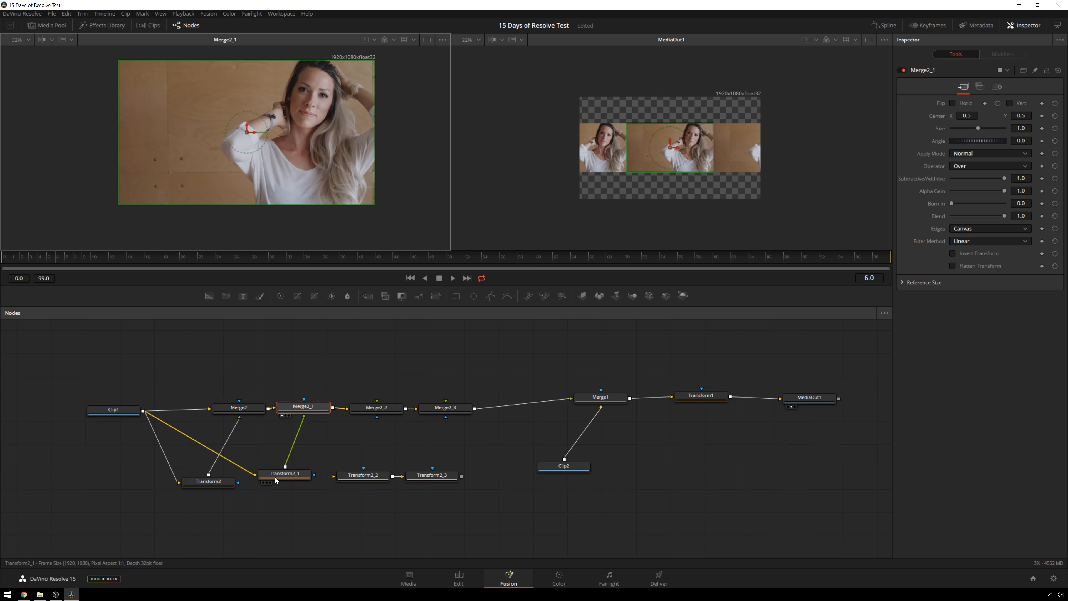
Step: Flip the Transform2_1 and Transform2 nodes horizontally, and save the project
{"action": "left_click", "coordinate": [284, 473]}
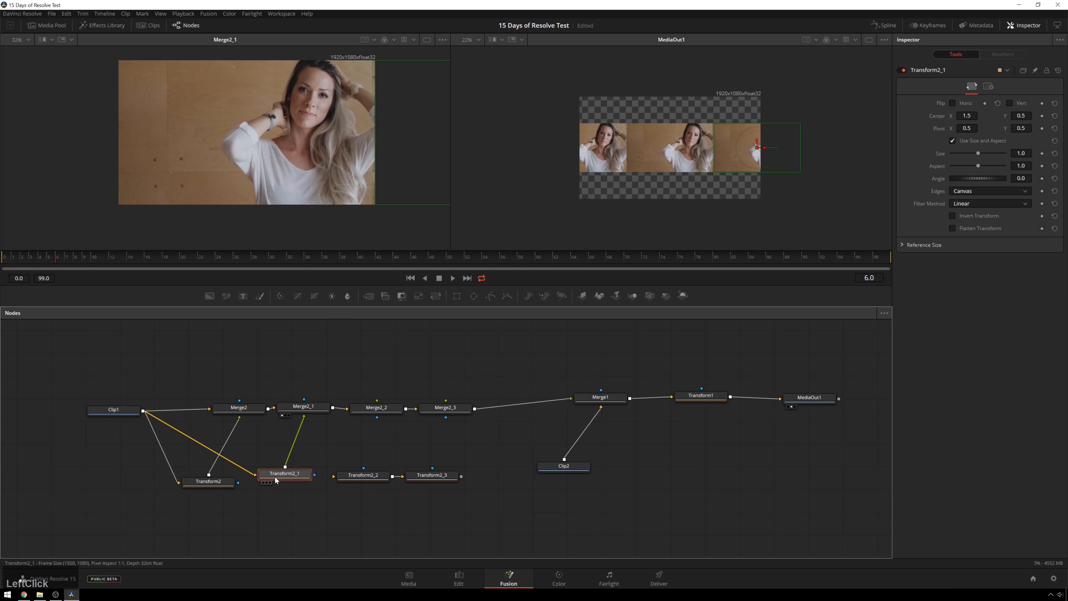
{"action": "left_click", "coordinate": [953, 103]}
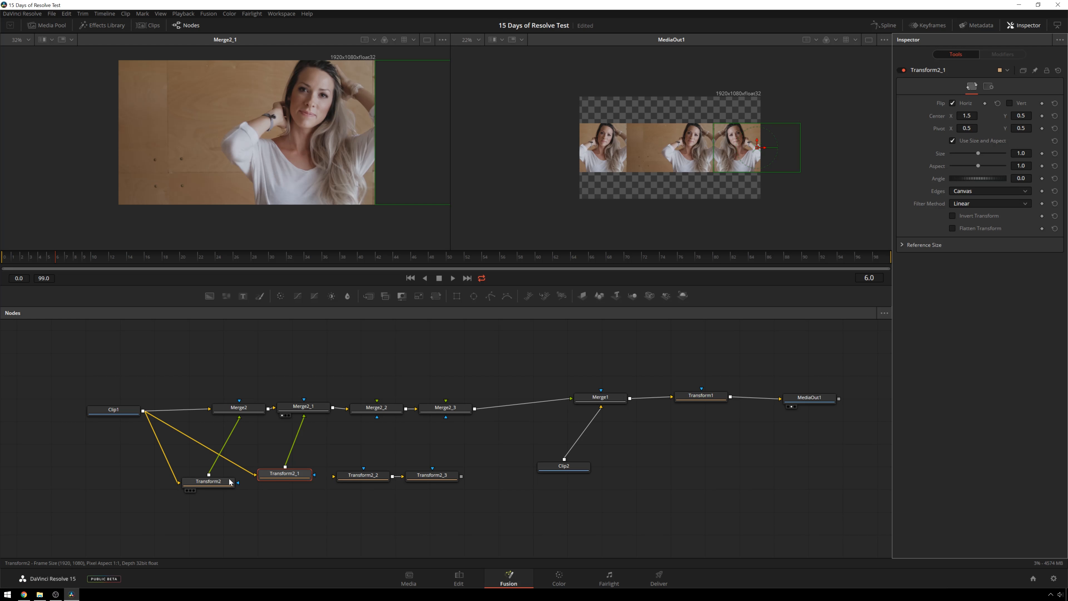
{"action": "left_click", "coordinate": [231, 483]}
{"action": "left_click", "coordinate": [954, 103]}
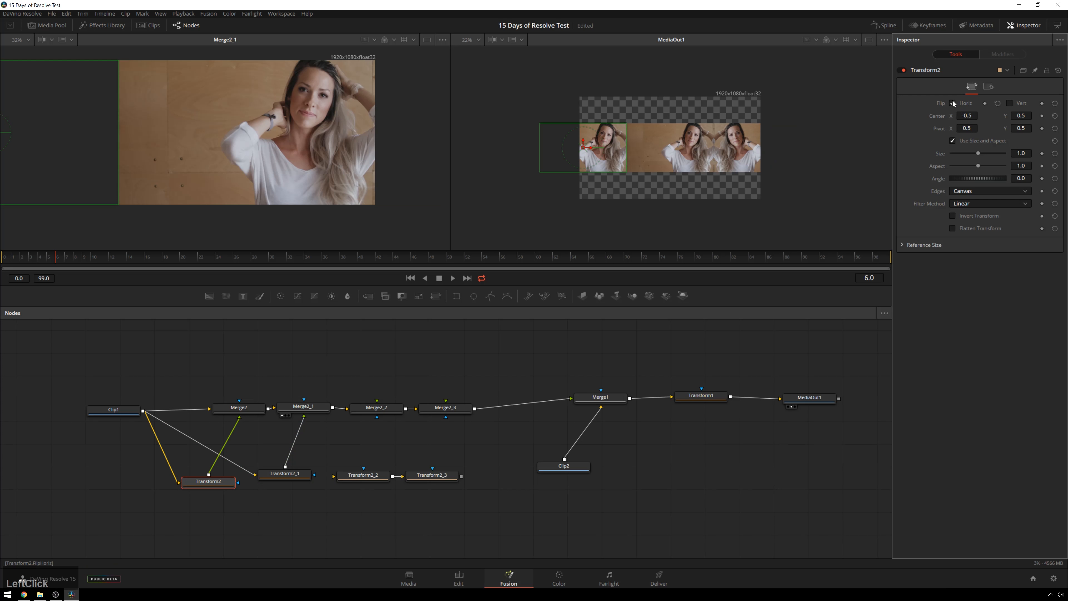
{"action": "scroll", "coordinate": [682, 133], "scroll_direction": "up", "scroll_amount": 1}
{"action": "scroll", "coordinate": [732, 178], "scroll_direction": "up", "scroll_amount": 1}
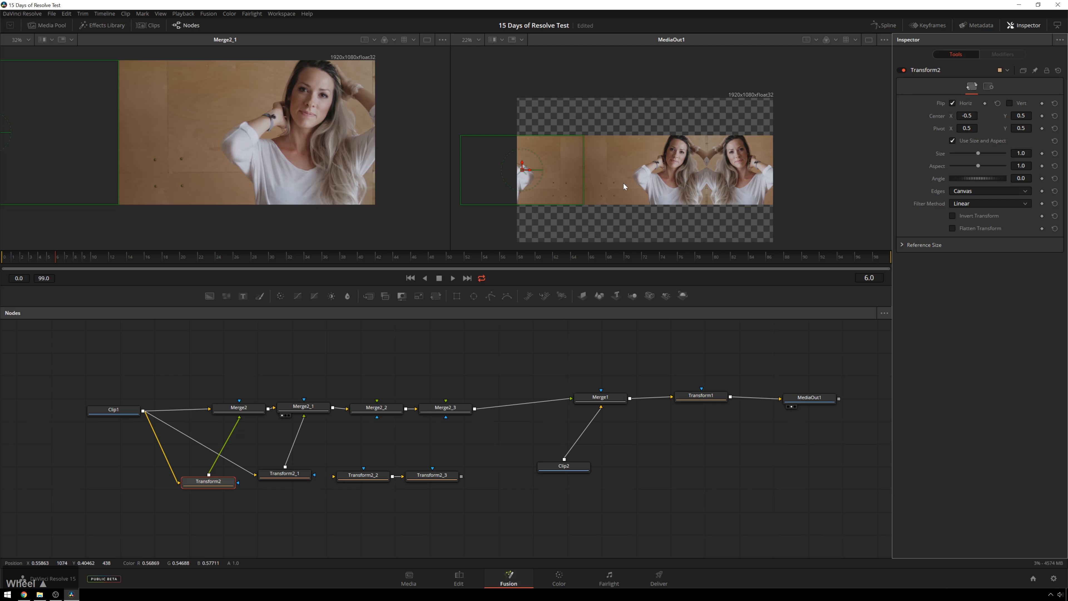
{"action": "left_click", "coordinate": [552, 368]}
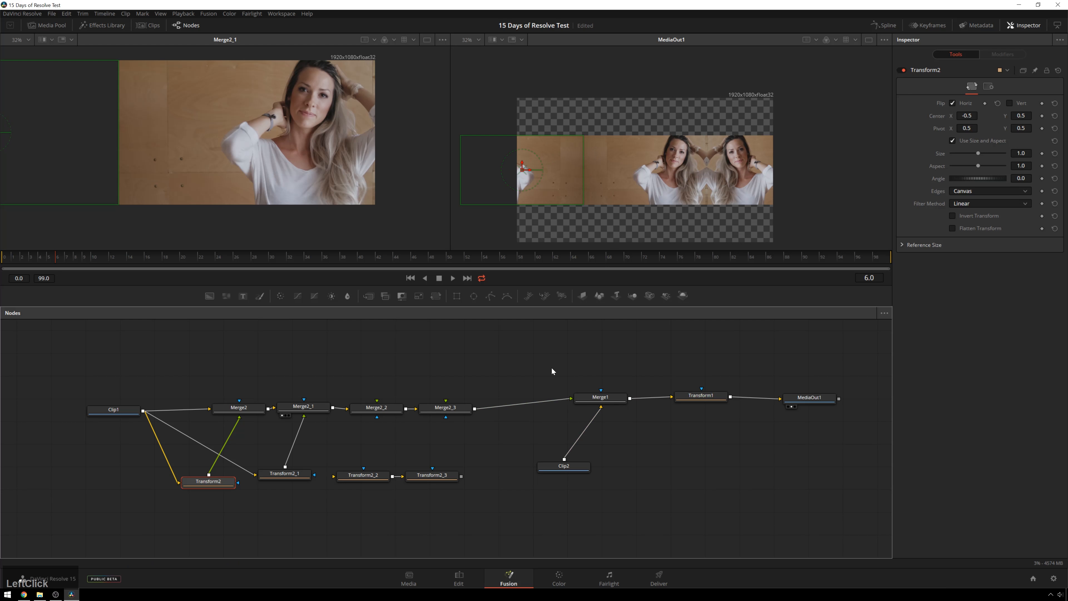
{"action": "left_click", "coordinate": [479, 328]}
{"action": "key", "text": "ctrl+s"}
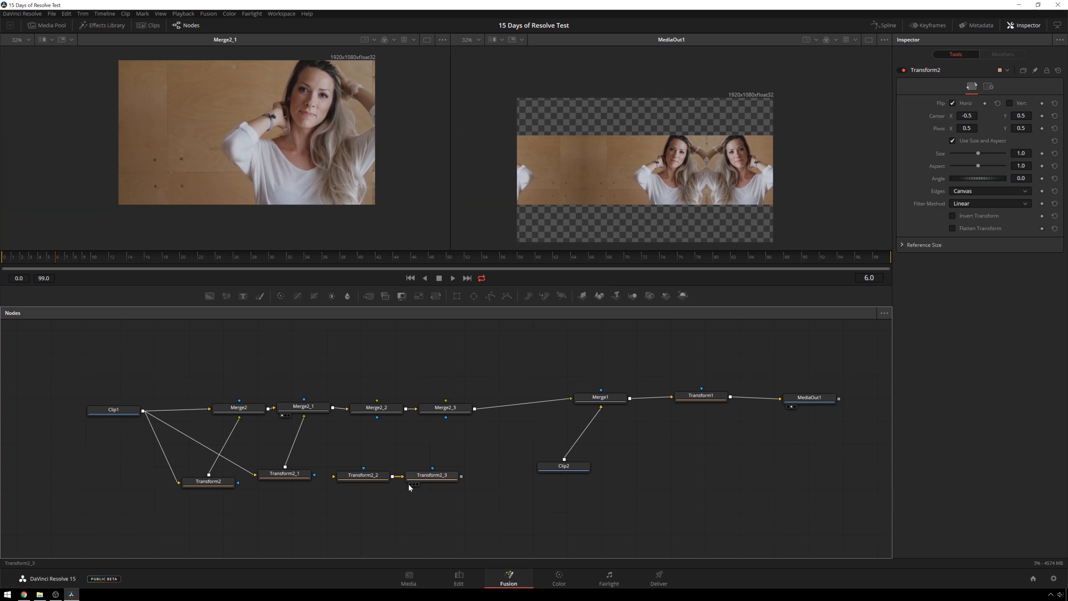
Step: Feed Merge2_1 into Transform2_2, connect Transform2_2 to Merge2_2's foreground input, and move Transform2_3 away from it
{"action": "left_click_drag", "start_coordinate": [460, 507], "coordinate": [396, 478]}
{"action": "left_click", "coordinate": [352, 434]}
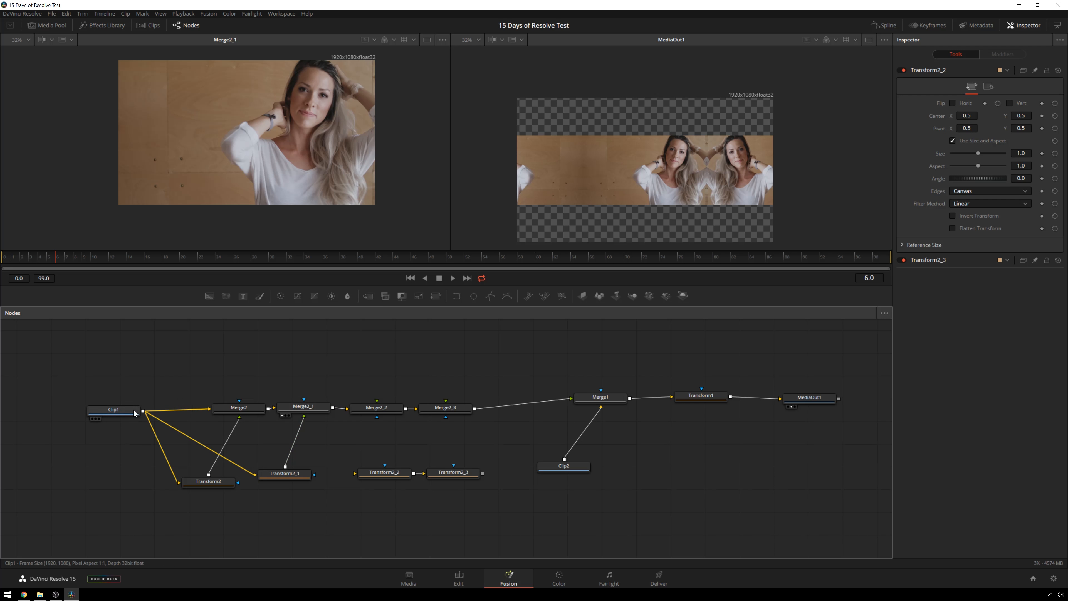
{"action": "left_click_drag", "start_coordinate": [333, 408], "coordinate": [358, 477]}
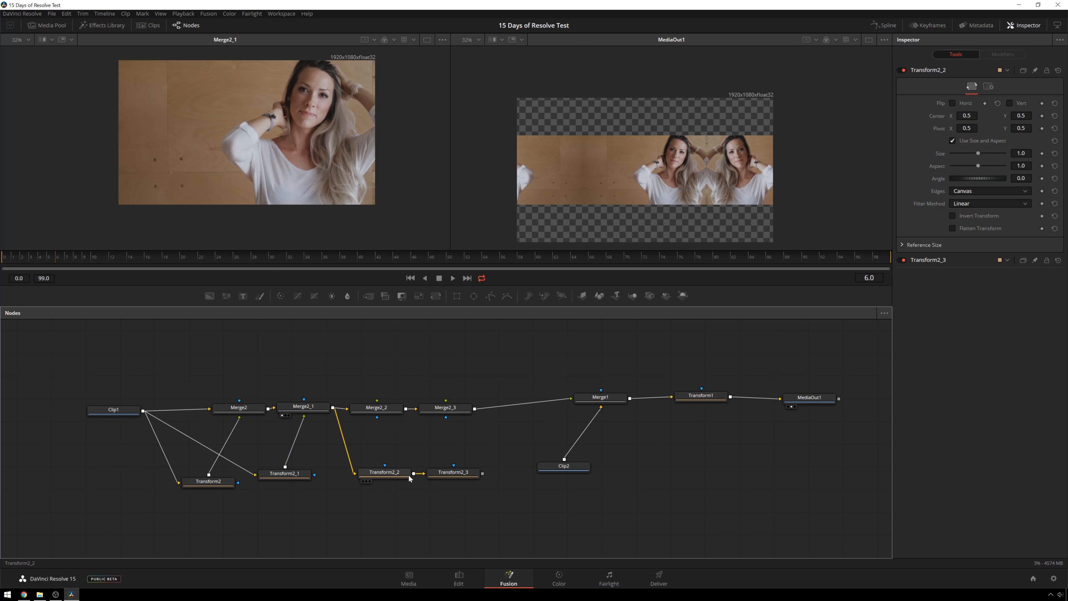
{"action": "left_click_drag", "start_coordinate": [414, 474], "coordinate": [418, 409]}
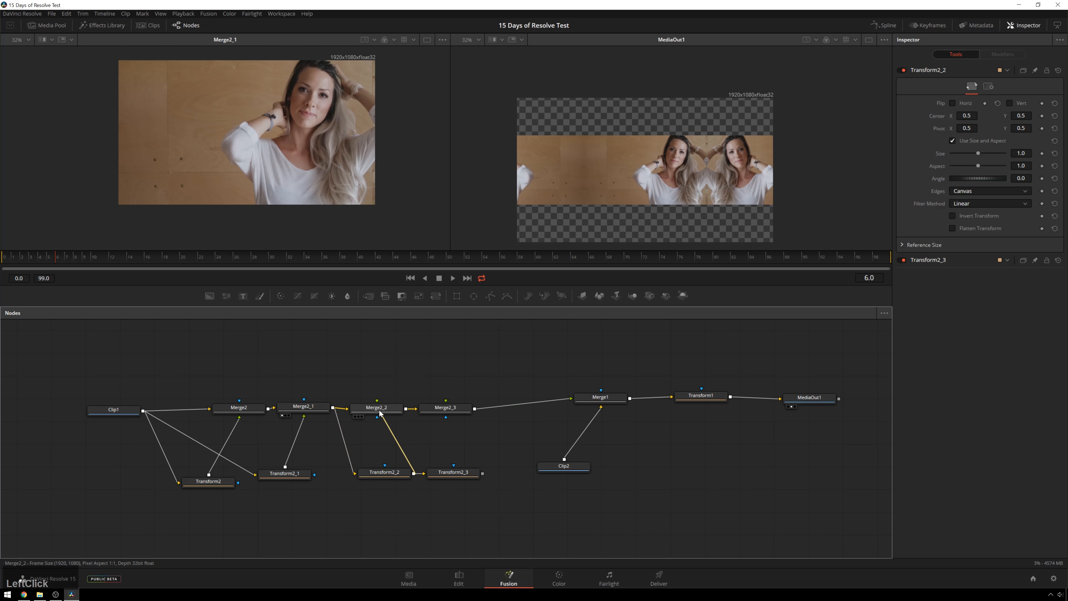
{"action": "left_click_drag", "start_coordinate": [445, 473], "coordinate": [476, 468]}
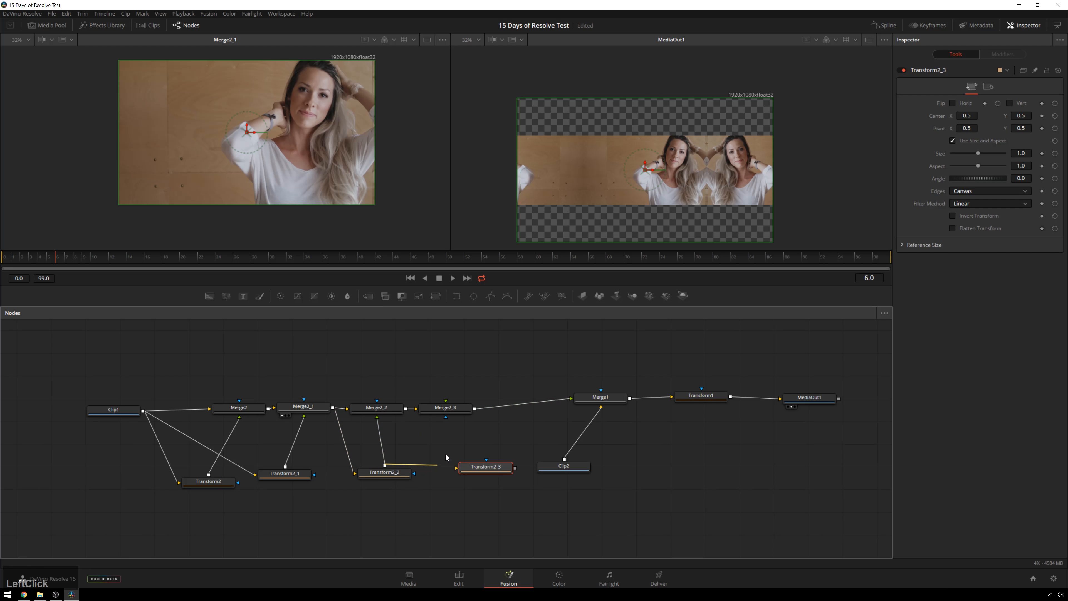
Step: Set the Transform2_2 node's Center Y to -0.5 and flip it vertically
{"action": "left_click", "coordinate": [373, 473]}
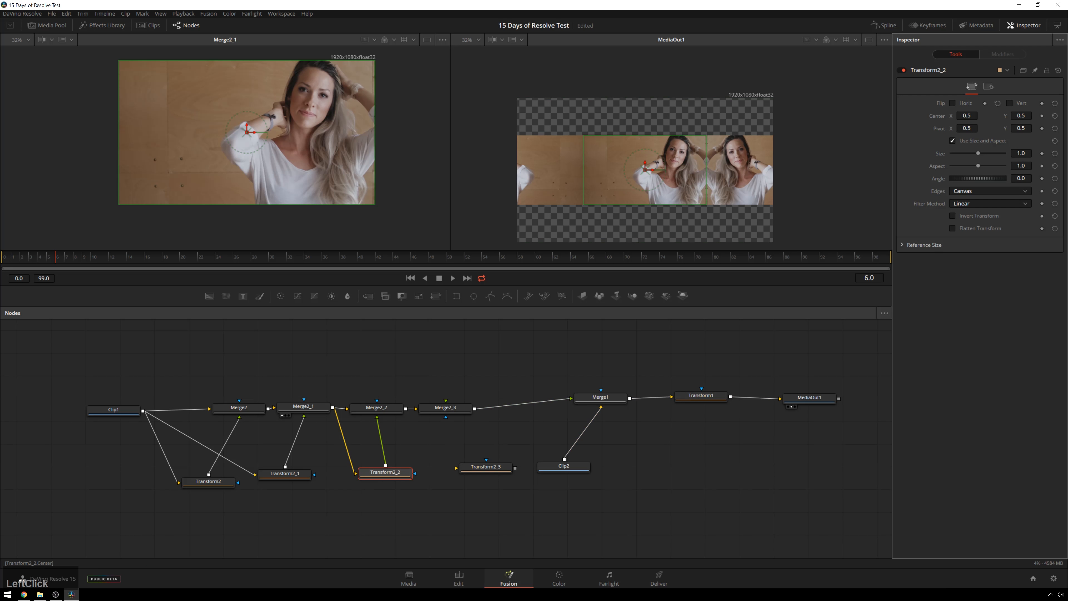
{"action": "left_click", "coordinate": [1022, 116]}
{"action": "type", "text": "-0.5"}
{"action": "key", "text": "KP_Enter"}
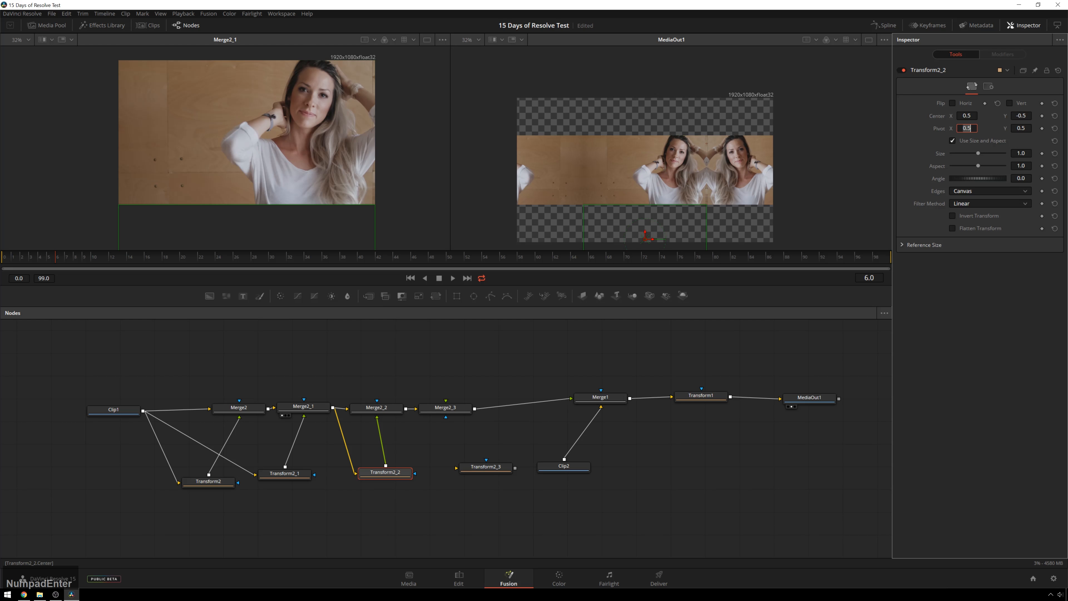
{"action": "left_click", "coordinate": [1009, 103]}
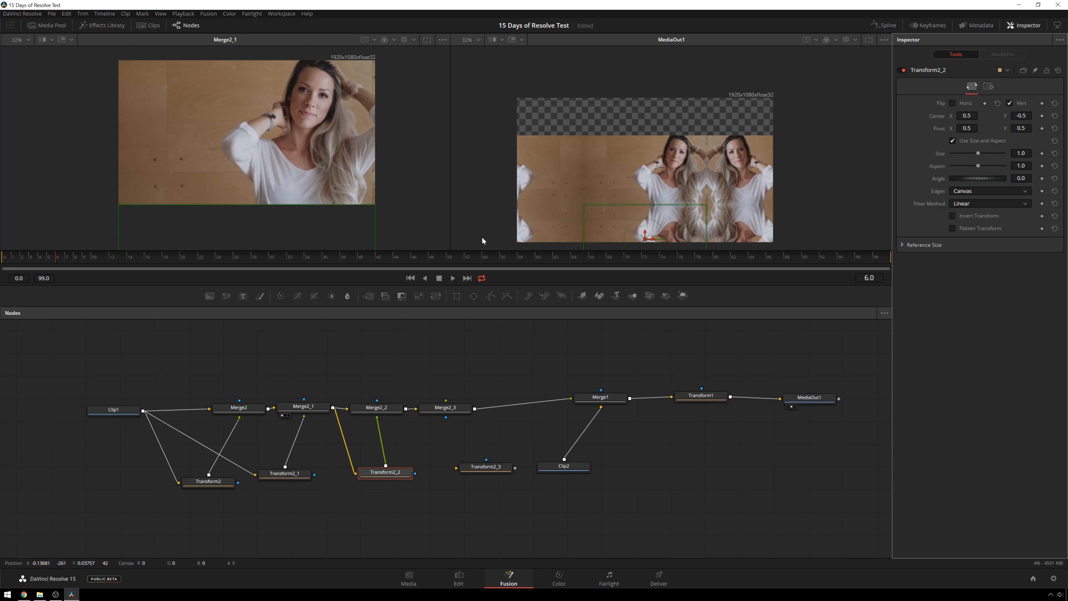
Step: Feed Merge2_1's output into Transform2_3 and connect Transform2_3 to Merge2_3's foreground input
{"action": "left_click_drag", "start_coordinate": [472, 469], "coordinate": [454, 465]}
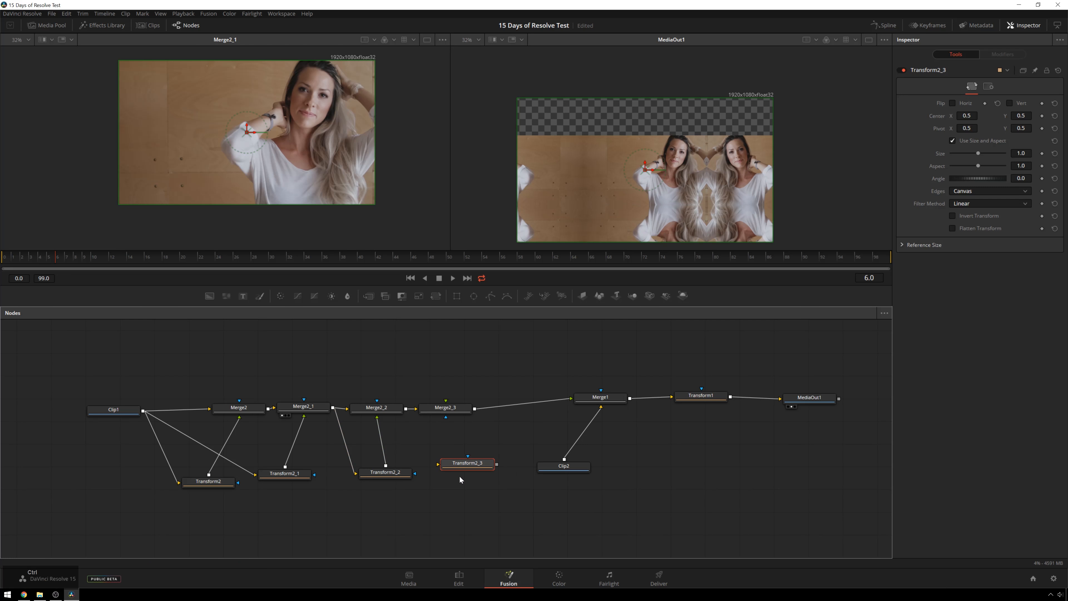
{"action": "left_click_drag", "start_coordinate": [405, 409], "coordinate": [478, 469]}
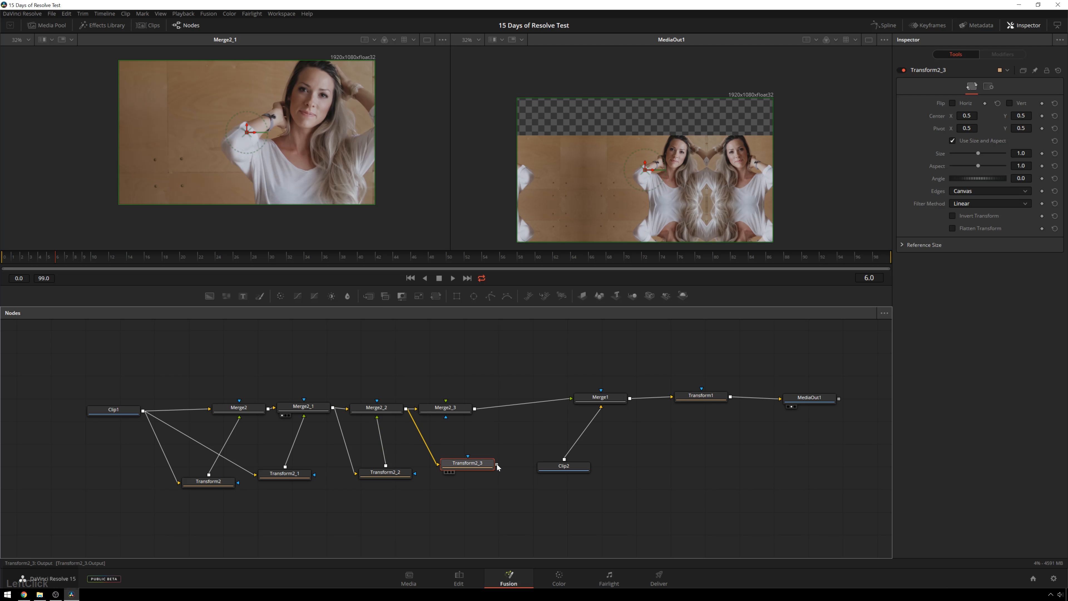
{"action": "left_click_drag", "start_coordinate": [429, 452], "coordinate": [441, 447]}
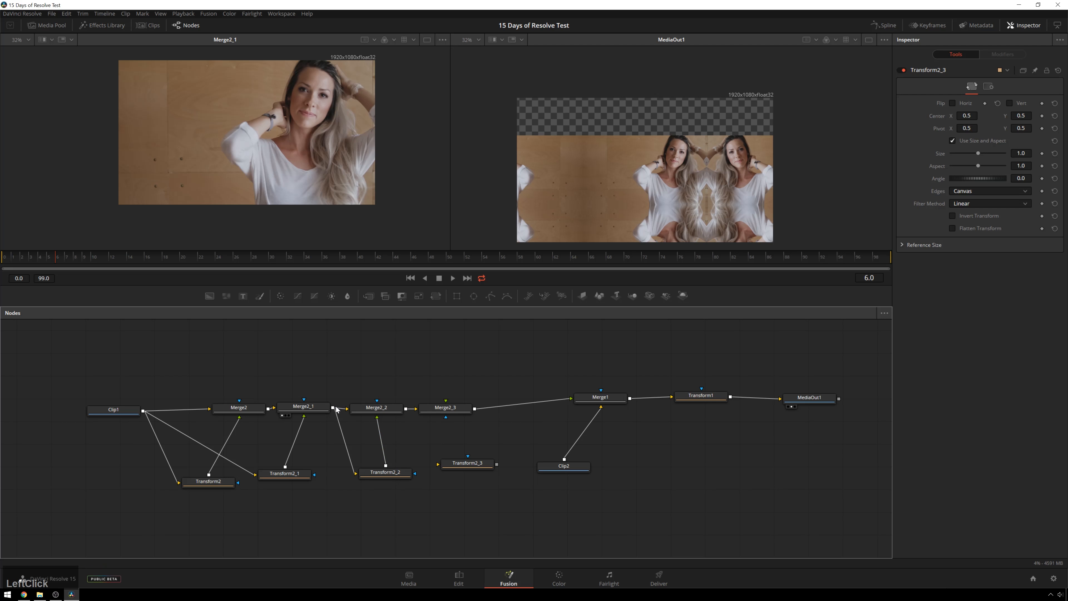
{"action": "left_click_drag", "start_coordinate": [335, 407], "coordinate": [446, 417]}
Step: Set the Transform2_3 node's Center Y to 1.5, flip it vertically, and save the project
{"action": "left_click", "coordinate": [467, 463]}
{"action": "double_click", "coordinate": [1021, 116]}
{"action": "type", "text": "1.5"}
{"action": "key", "text": "Tab"}
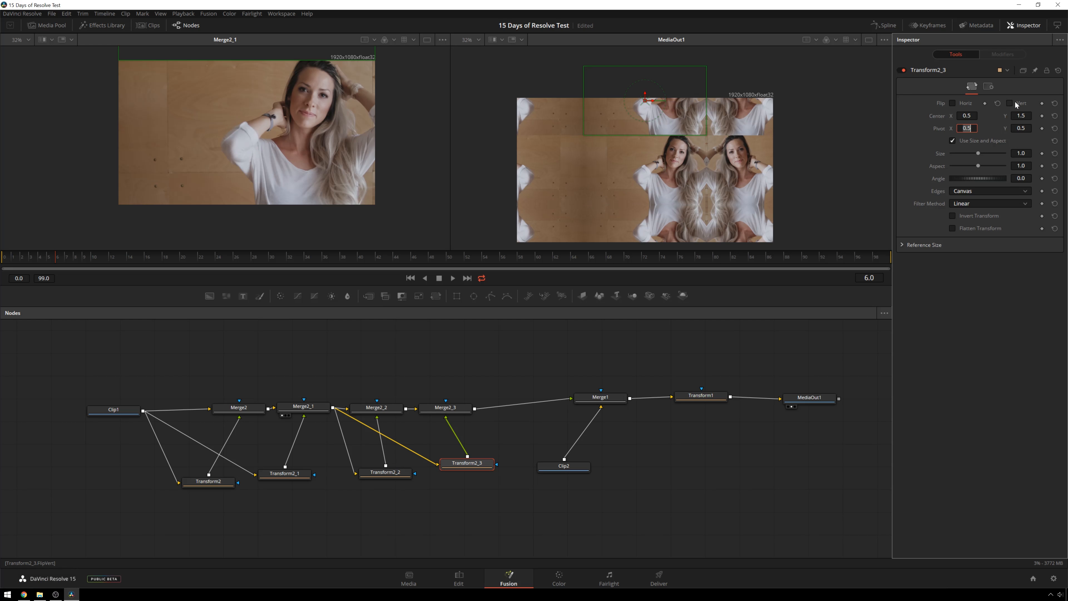
{"action": "left_click", "coordinate": [1011, 103]}
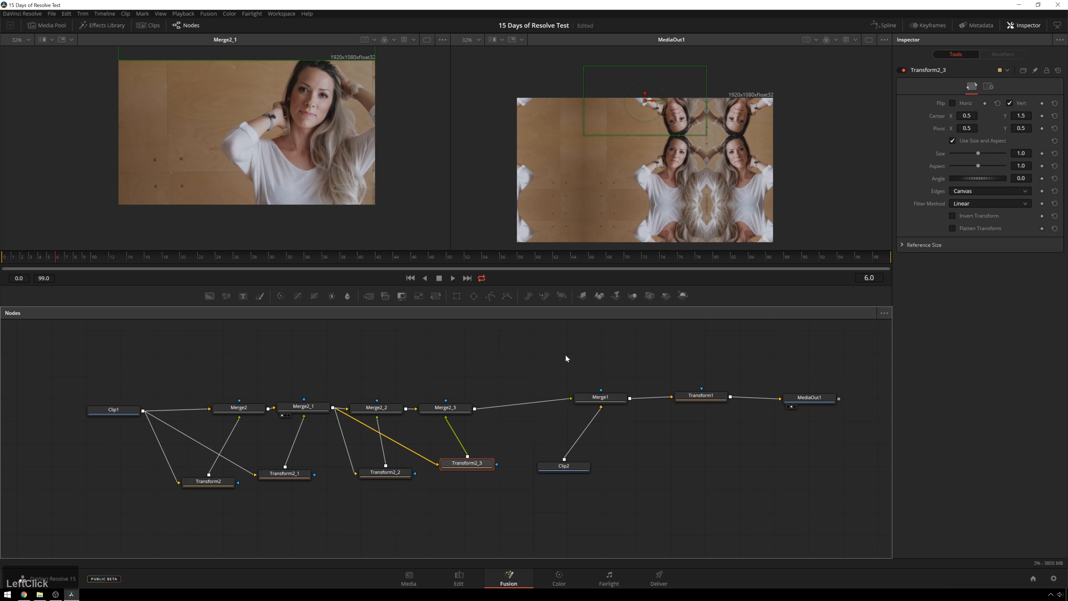
{"action": "key", "text": "ctrl+s"}
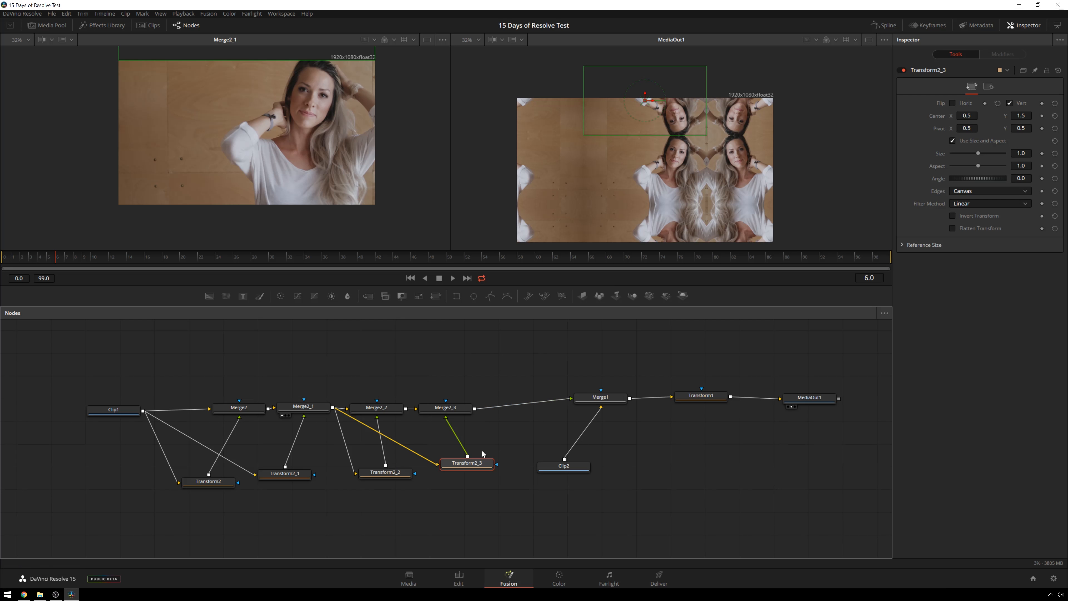
Step: Set the Transform1 node's Size to 1.0
{"action": "left_click", "coordinate": [701, 396]}
{"action": "double_click", "coordinate": [1022, 154]}
{"action": "type", "text": "1"}
{"action": "key", "text": "Tab"}
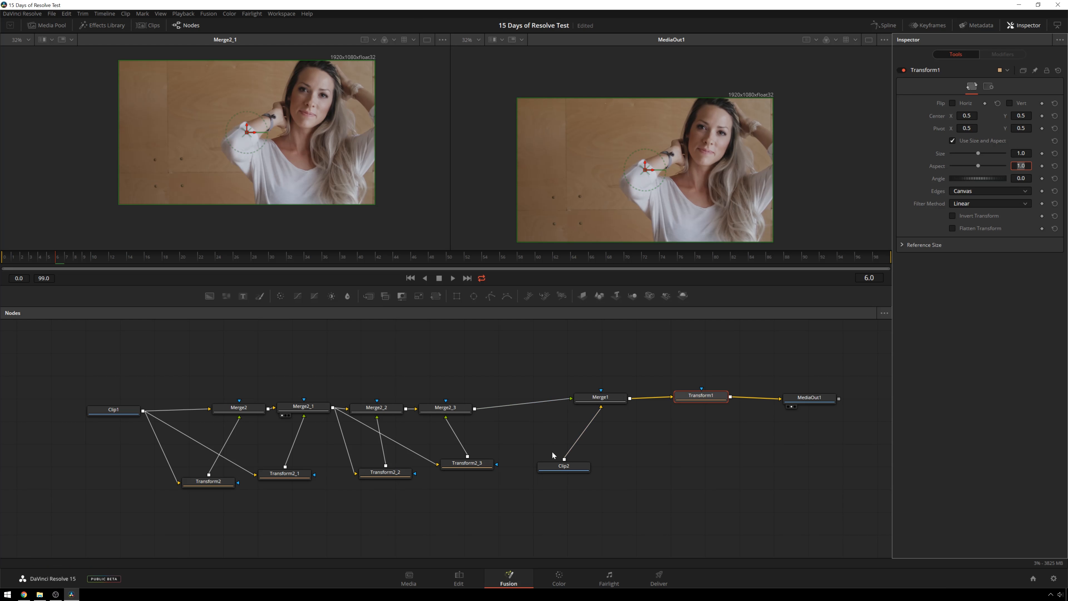
Step: Move Clip2 lower and farther from Merge1, and shift Transform1 slightly toward MediaOut1
{"action": "left_click_drag", "start_coordinate": [567, 470], "coordinate": [569, 489]}
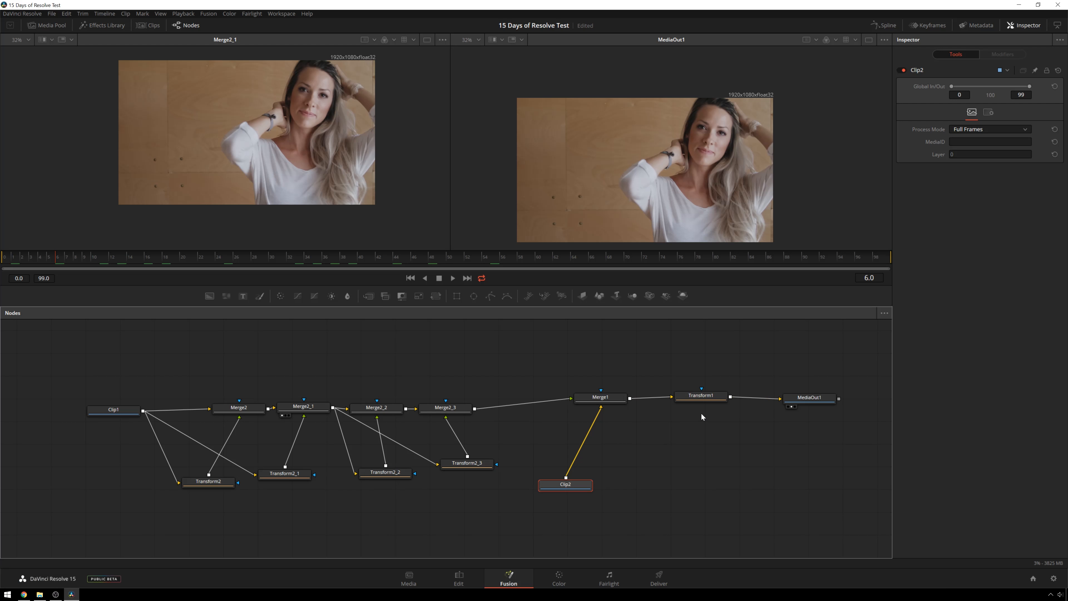
{"action": "mouse_move", "coordinate": [703, 399]}
{"action": "left_mouse_down"}
{"action": "mouse_move", "coordinate": [711, 425]}
{"action": "mouse_move", "coordinate": [703, 405]}
{"action": "mouse_move", "coordinate": [721, 394]}
{"action": "mouse_move", "coordinate": [714, 401]}
{"action": "left_mouse_up"}
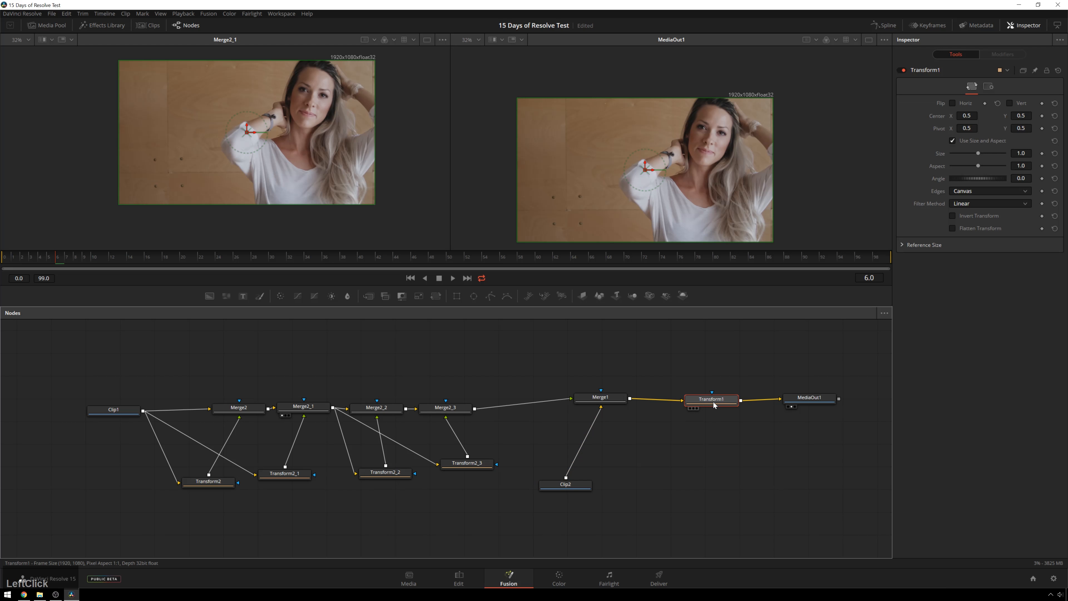
{"action": "left_click_drag", "start_coordinate": [568, 490], "coordinate": [524, 491]}
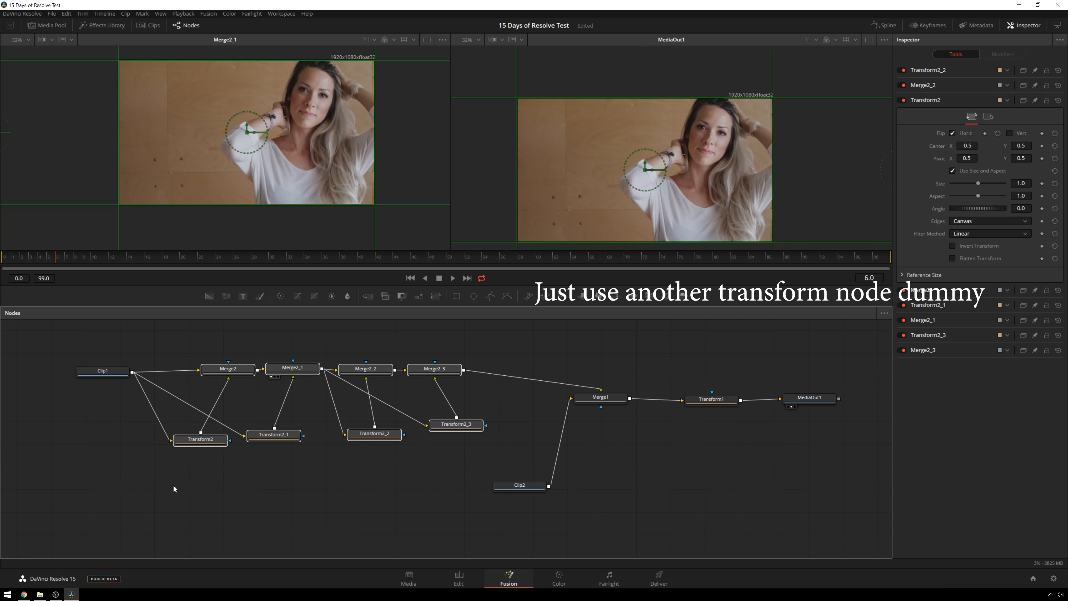
{"action": "key", "text": "ctrl+space"}
{"action": "type", "text": "merg"}
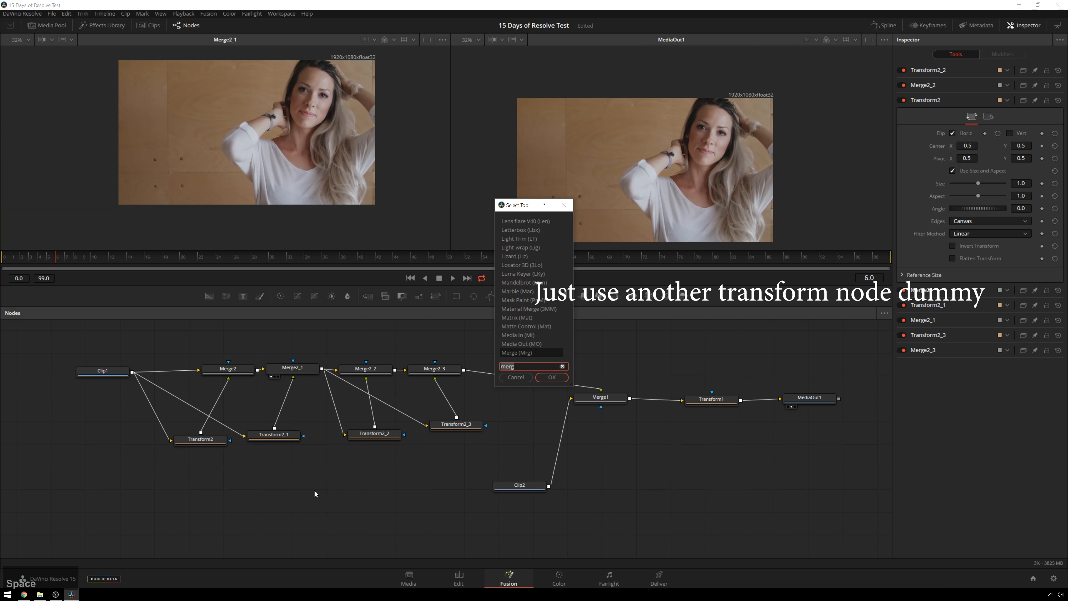
{"action": "key", "text": "BackSpace"}
{"action": "key", "text": "BackSpace"}
{"action": "key", "text": "BackSpace"}
{"action": "key", "text": "BackSpace"}
{"action": "type", "text": "nu"}
{"action": "key", "text": "Escape"}
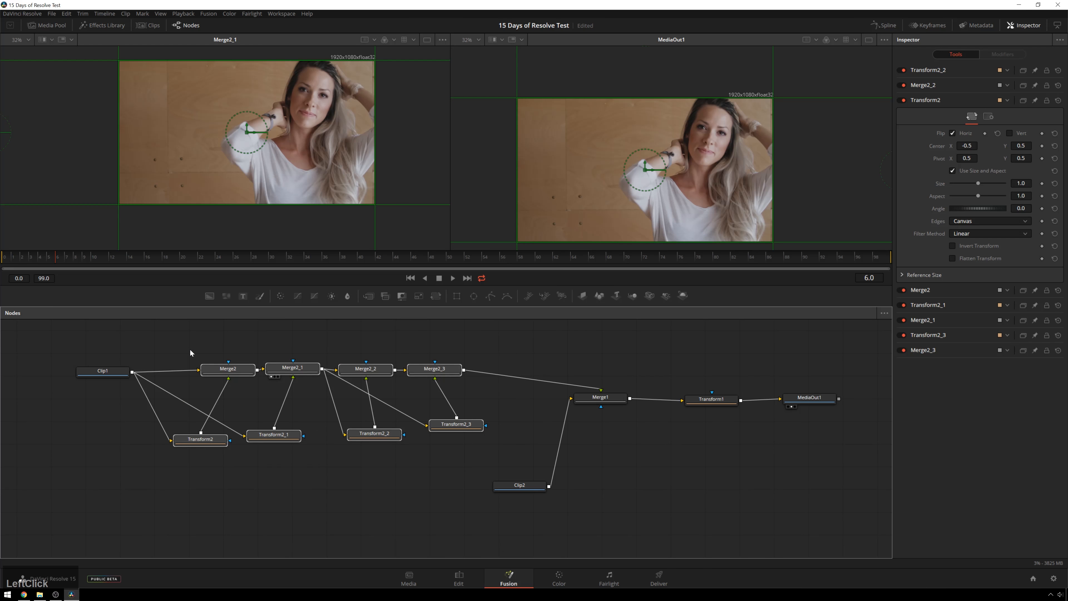
Step: Create a macro from the selected Merge2 and Transform2 nodes, name it Tut Reppetile, and save it in the Macros folder
{"action": "right_click", "coordinate": [226, 369]}
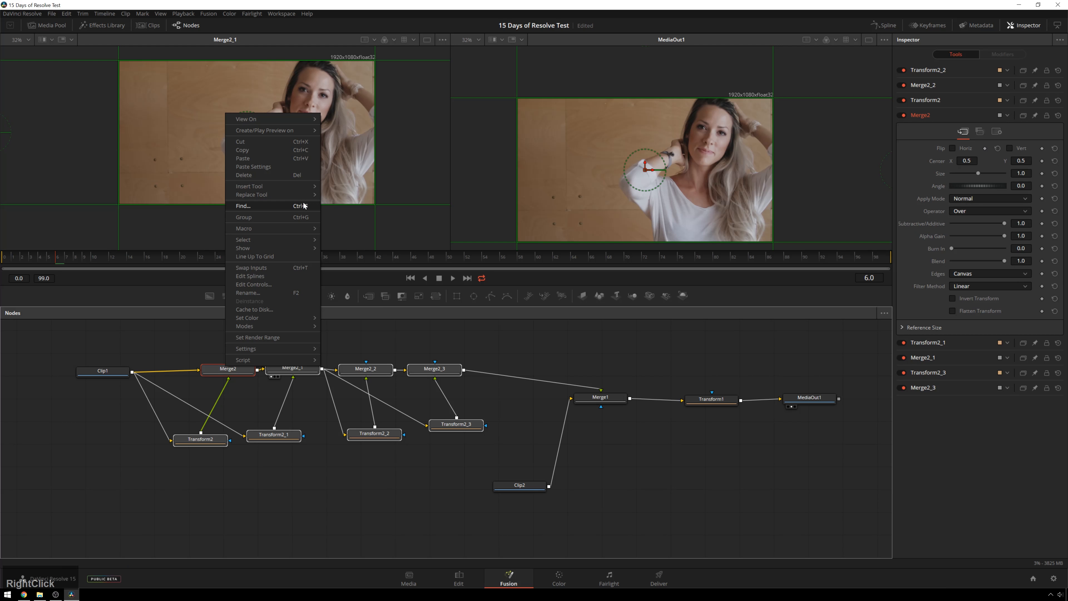
{"action": "mouse_move", "coordinate": [275, 230]}
{"action": "left_click", "coordinate": [352, 230]}
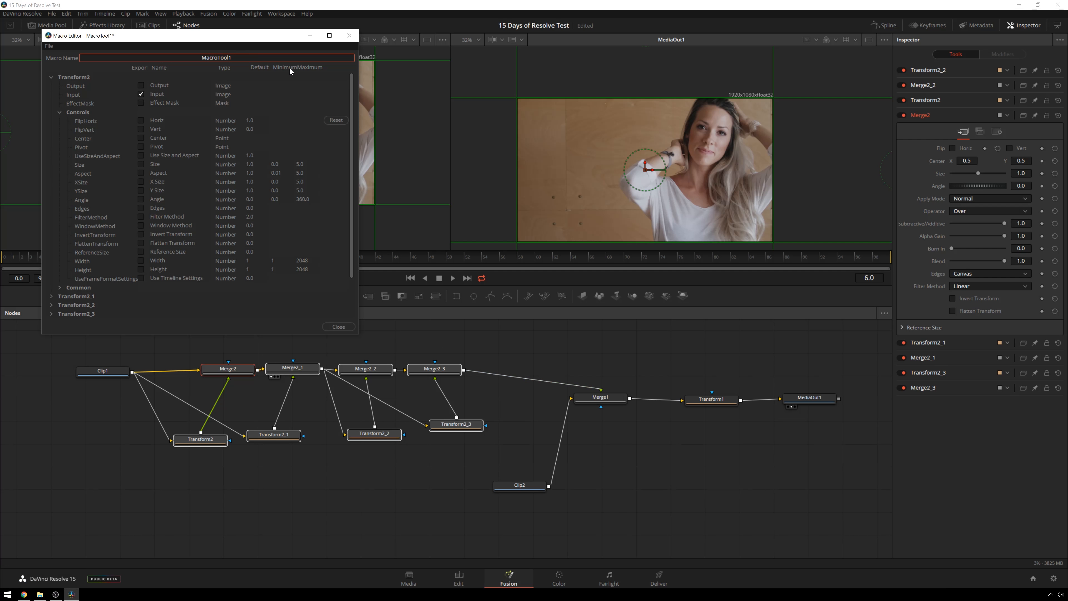
{"action": "key", "text": "ctrl+a"}
{"action": "type", "text": "Tut R"}
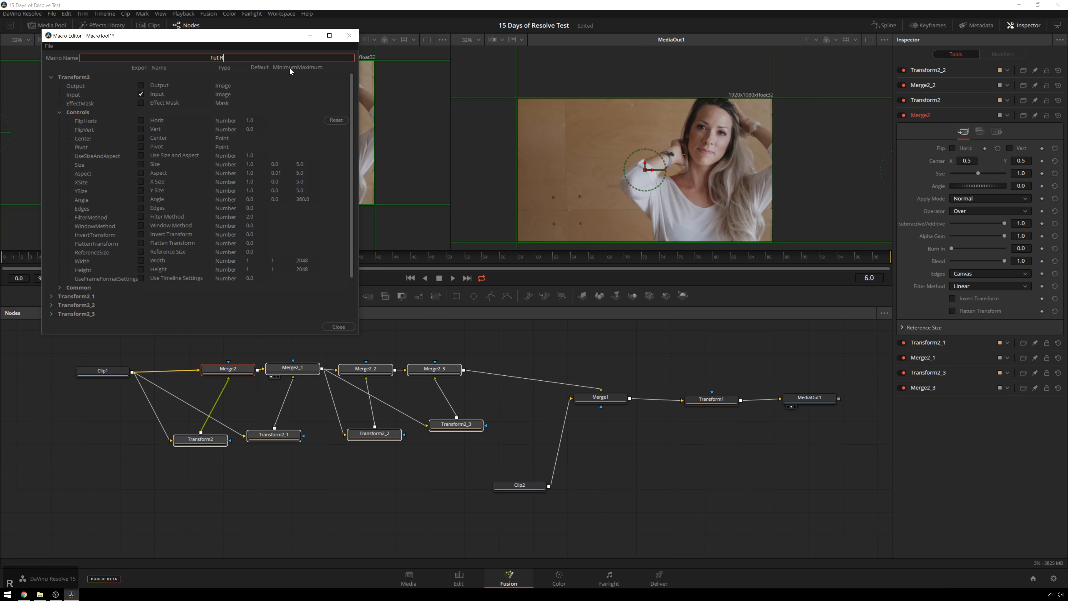
{"action": "type", "text": "eppetile"}
{"action": "left_click", "coordinate": [50, 45]}
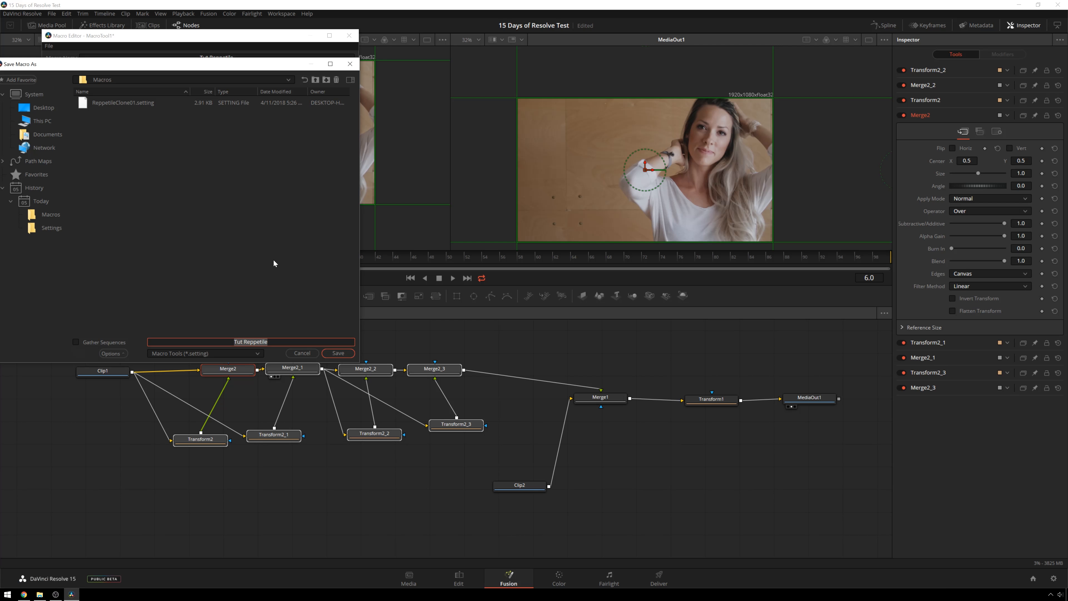
{"action": "key", "text": "Return"}
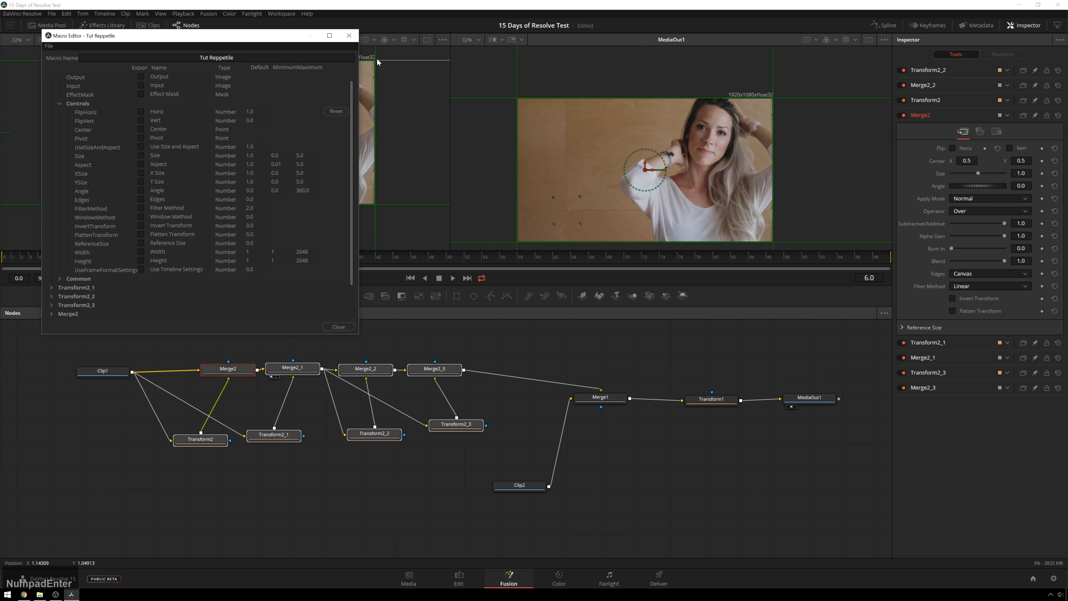
Step: Add a test node from the saved Tut Reppetile macro to the node graph, and delete it again
{"action": "left_click", "coordinate": [349, 35]}
{"action": "right_click", "coordinate": [282, 463]}
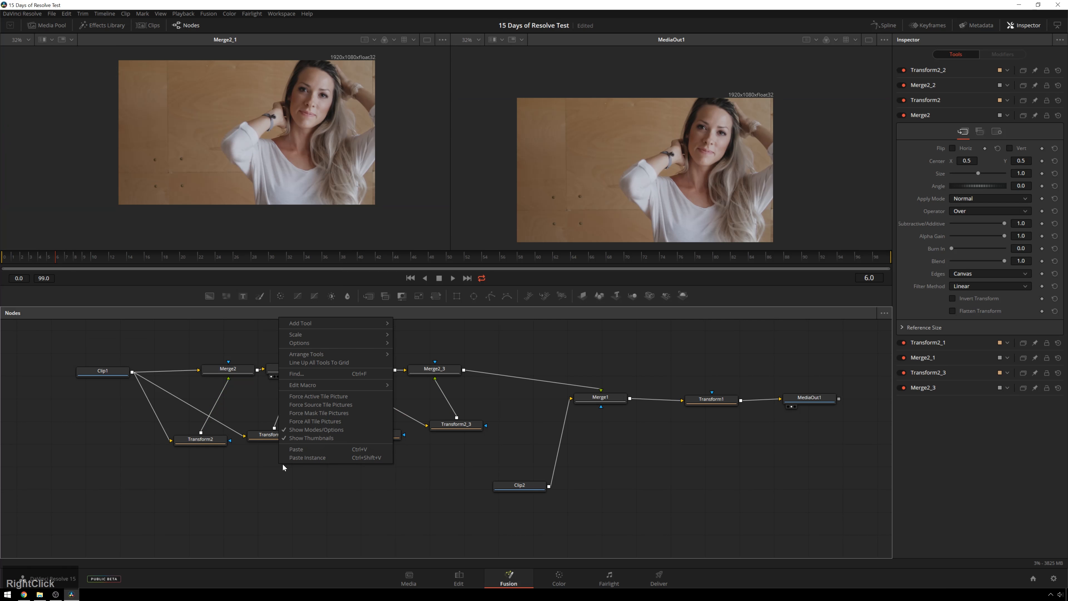
{"action": "mouse_move", "coordinate": [352, 325]}
{"action": "mouse_move", "coordinate": [437, 436]}
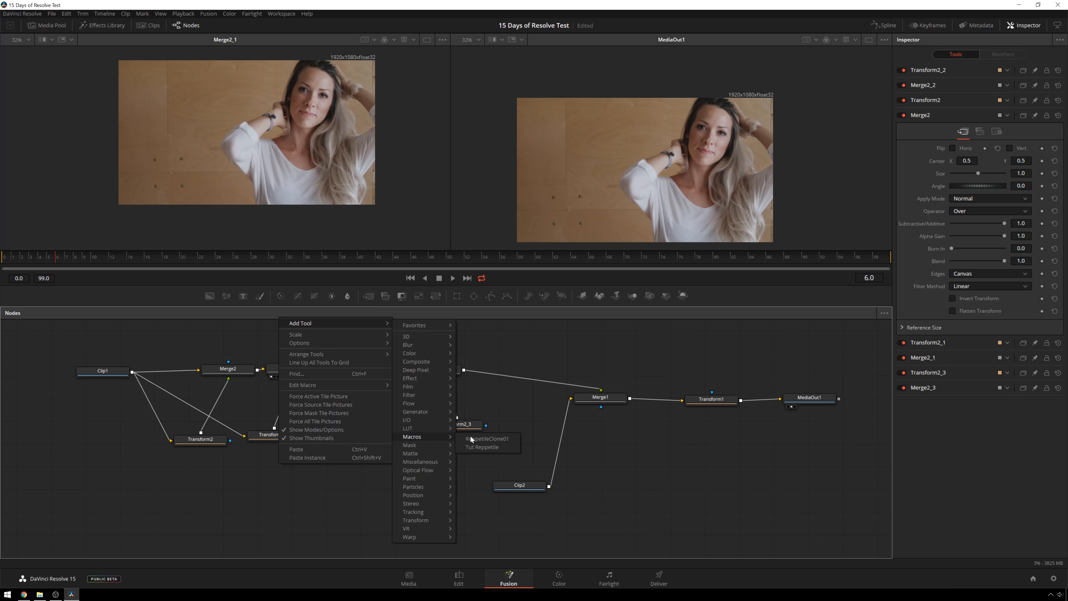
{"action": "left_click", "coordinate": [483, 447]}
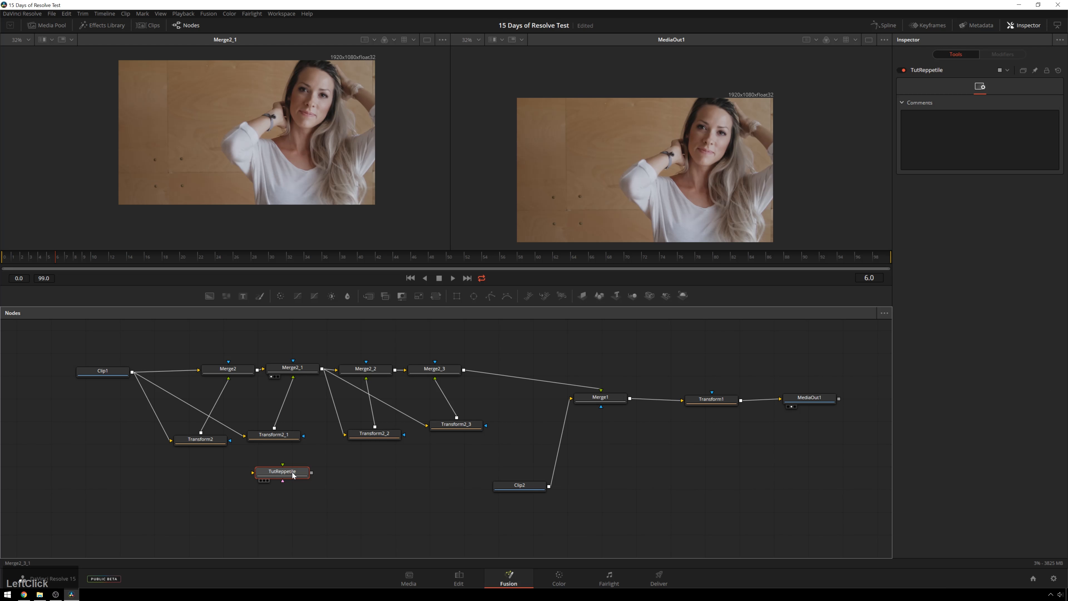
{"action": "key", "text": "Delete"}
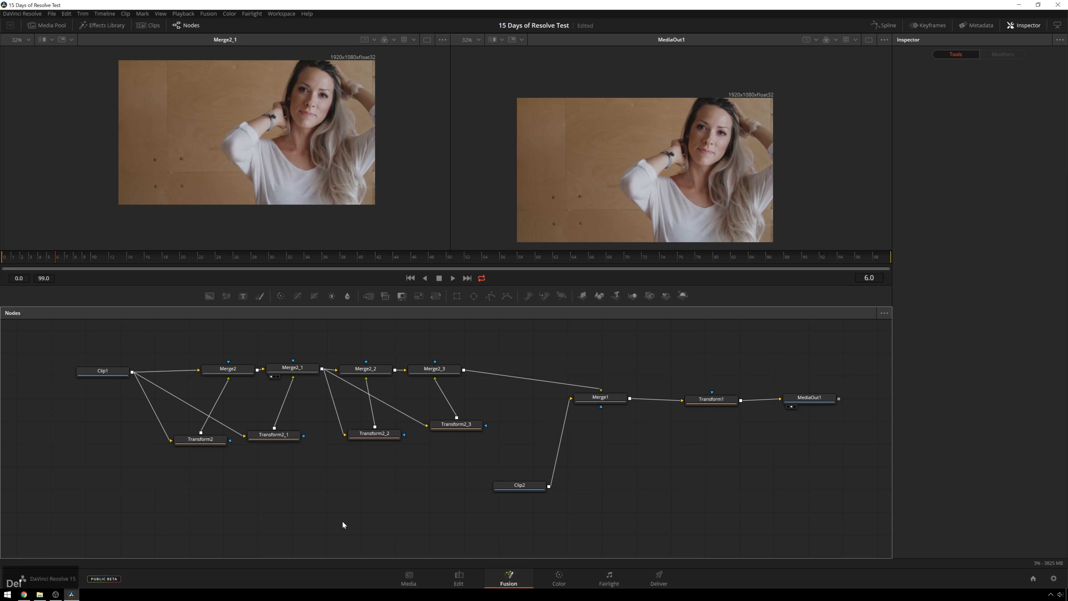
Step: Group all the Merge2 and Transform2 nodes into a single group node
{"action": "left_click_drag", "start_coordinate": [456, 469], "coordinate": [207, 349]}
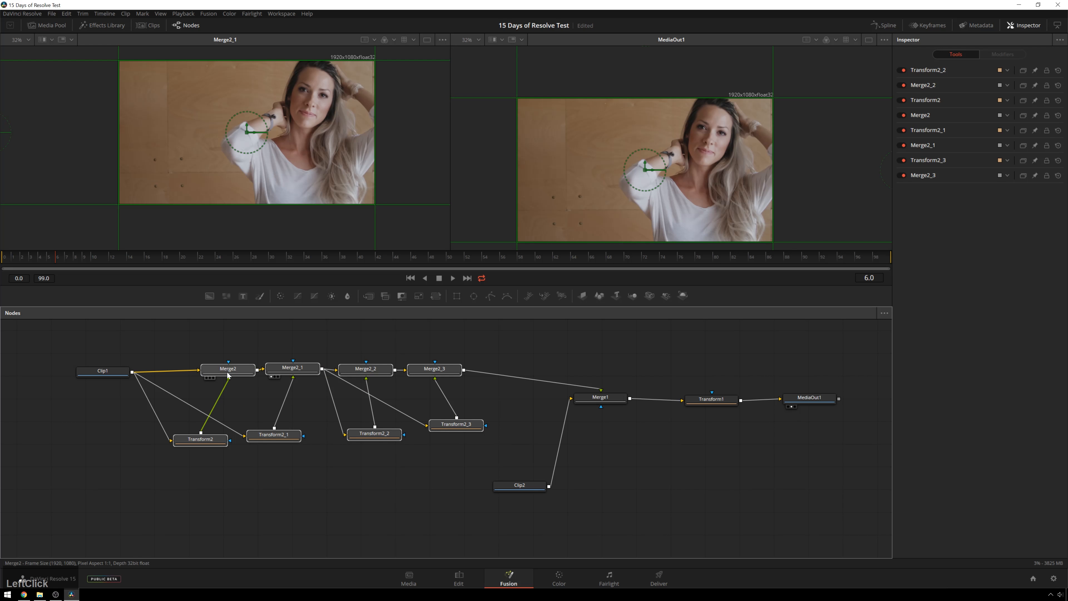
{"action": "right_click", "coordinate": [230, 374]}
{"action": "left_click", "coordinate": [265, 220]}
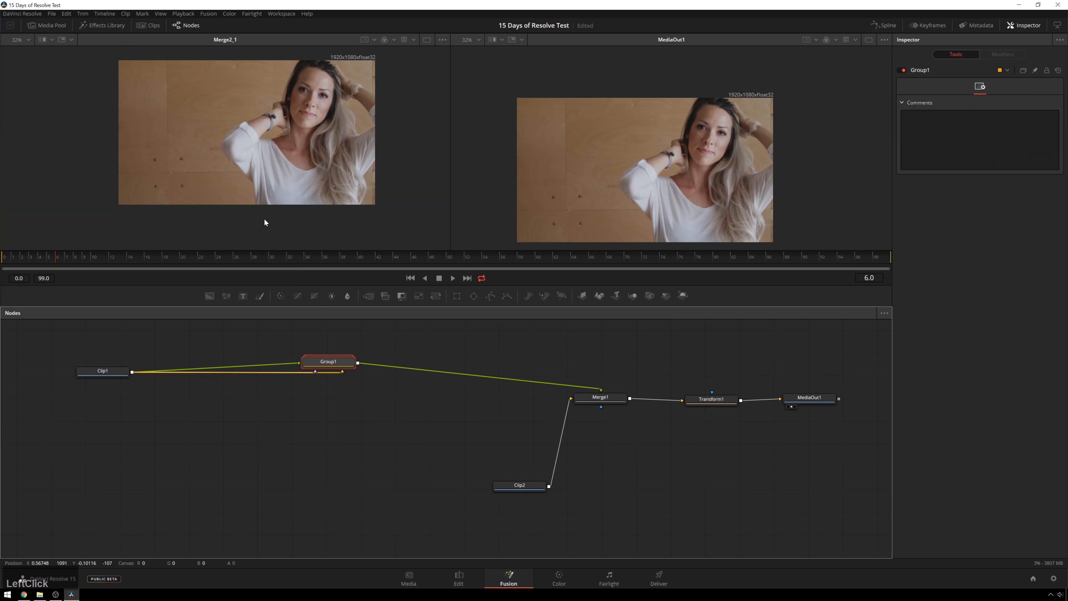
Step: Move Clip1 and the collapsed group closer to Merge1, and shift Clip2 farther away from Merge1
{"action": "left_click_drag", "start_coordinate": [273, 381], "coordinate": [238, 375]}
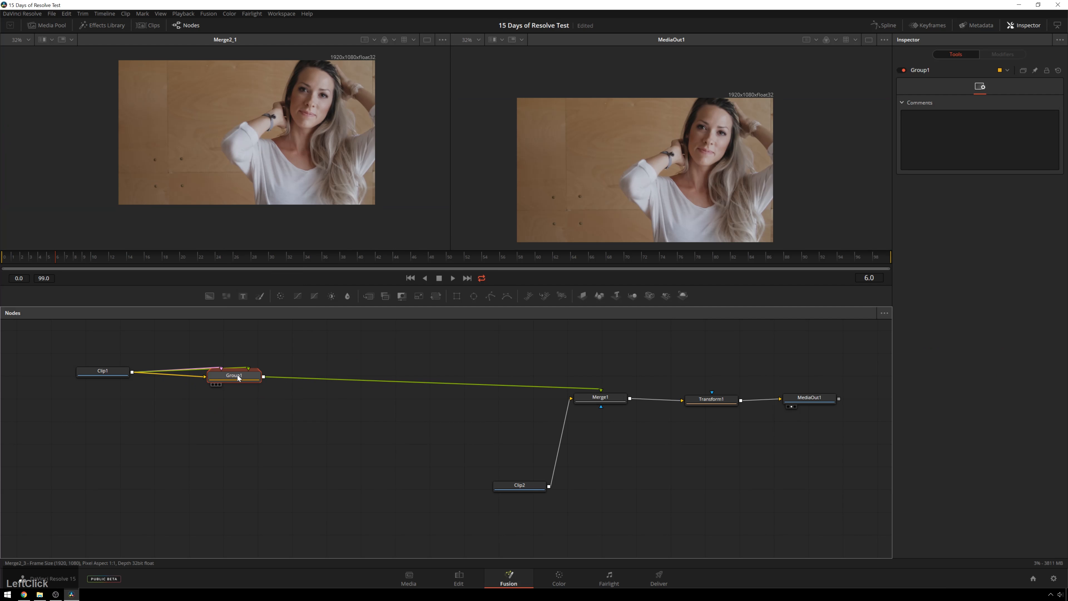
{"action": "left_click_drag", "start_coordinate": [100, 375], "coordinate": [135, 380]}
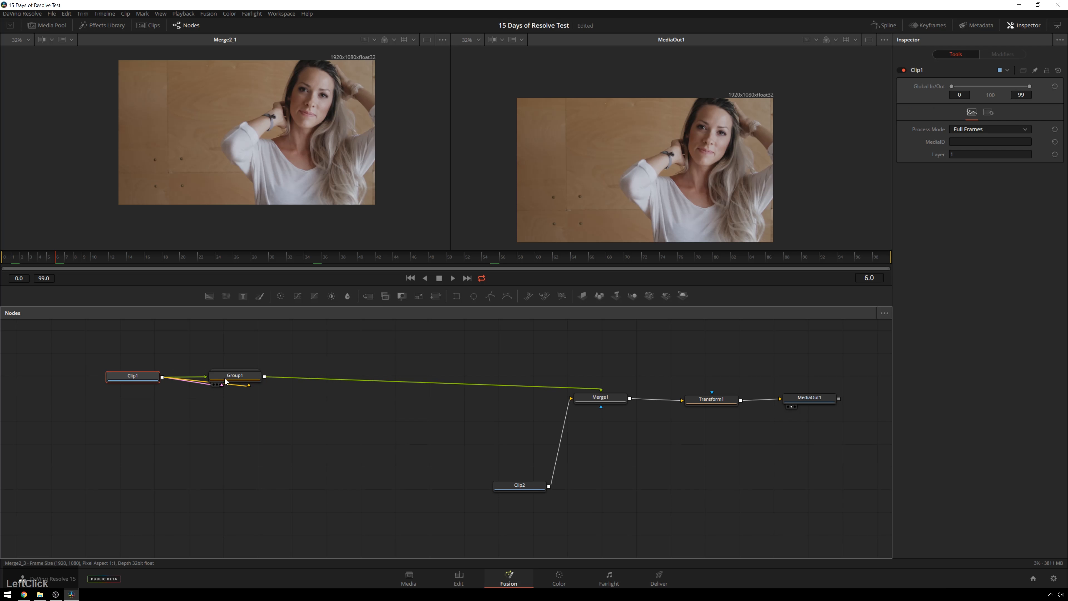
{"action": "left_click_drag", "start_coordinate": [231, 375], "coordinate": [252, 372]}
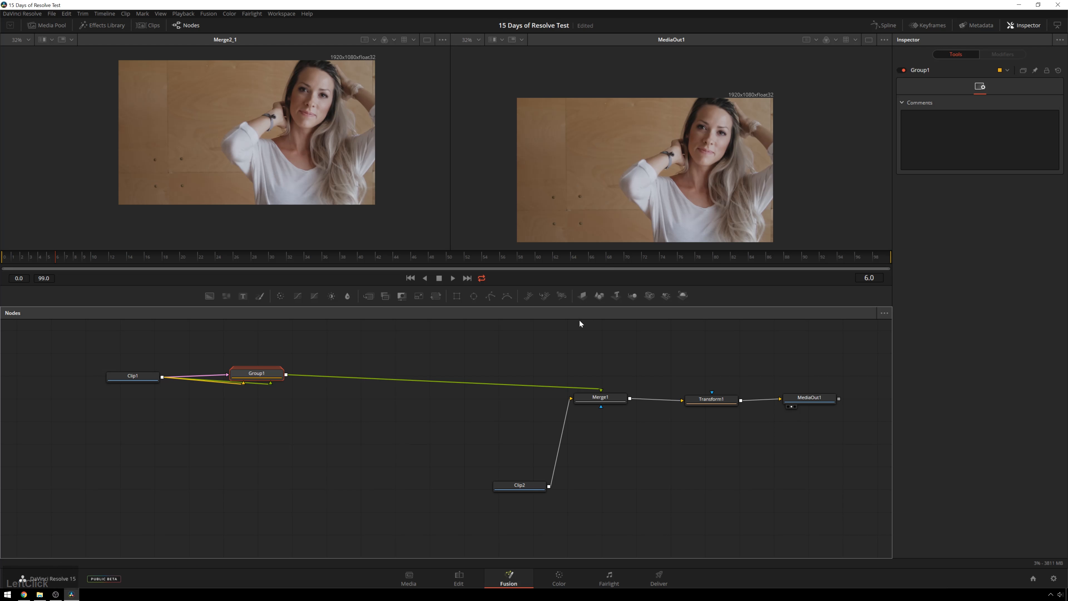
{"action": "left_click_drag", "start_coordinate": [309, 433], "coordinate": [60, 358]}
{"action": "left_click_drag", "start_coordinate": [139, 376], "coordinate": [312, 378]}
{"action": "left_click", "coordinate": [455, 455]}
{"action": "left_click_drag", "start_coordinate": [531, 485], "coordinate": [488, 487]}
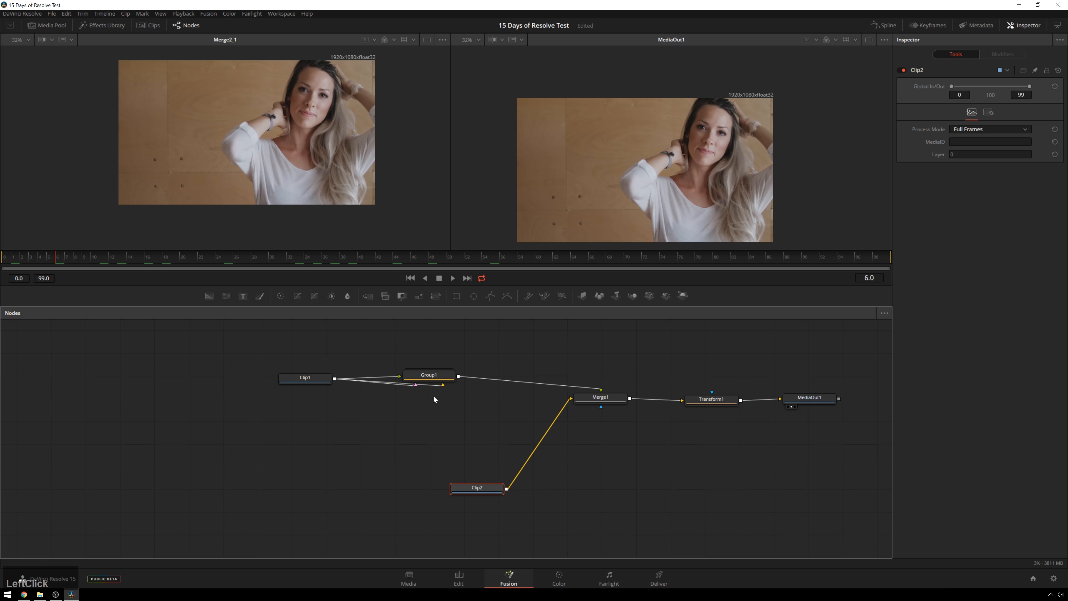
Step: Expand the group and rearrange the nodes so it sits between Clip1 and Merge1, with Clip2 below
{"action": "double_click", "coordinate": [433, 375]}
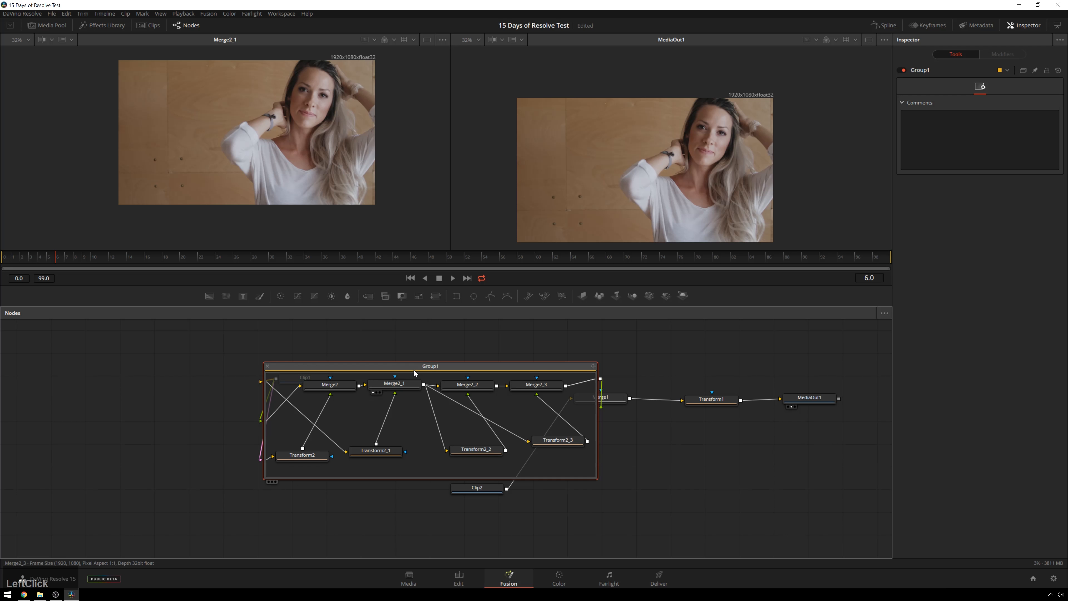
{"action": "left_click_drag", "start_coordinate": [414, 370], "coordinate": [519, 358]}
{"action": "left_click_drag", "start_coordinate": [329, 378], "coordinate": [170, 373]}
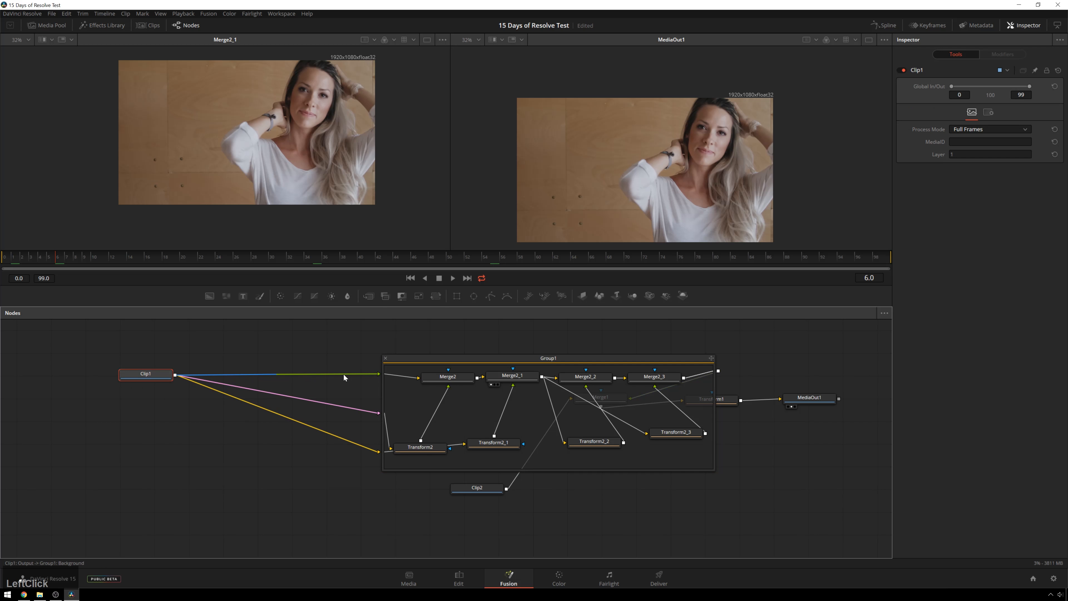
{"action": "left_click_drag", "start_coordinate": [483, 363], "coordinate": [314, 350]}
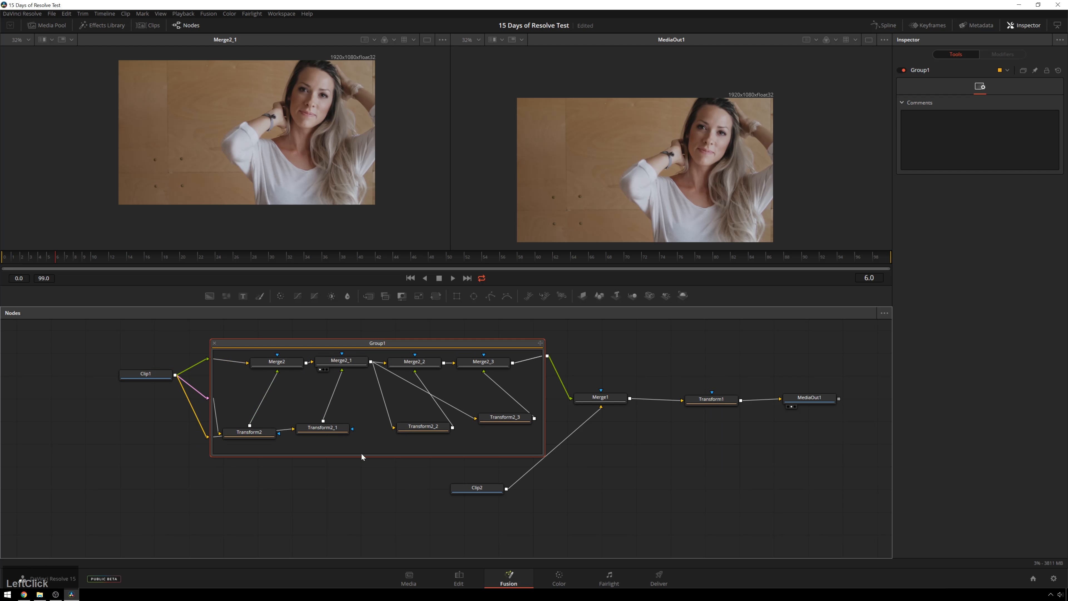
{"action": "left_click_drag", "start_coordinate": [493, 492], "coordinate": [517, 490]}
Step: Scrub through the transition, load Clip2 into the first viewer, and place the playhead on frame 47
{"action": "scroll", "coordinate": [631, 484], "scroll_direction": "right", "scroll_amount": 5}
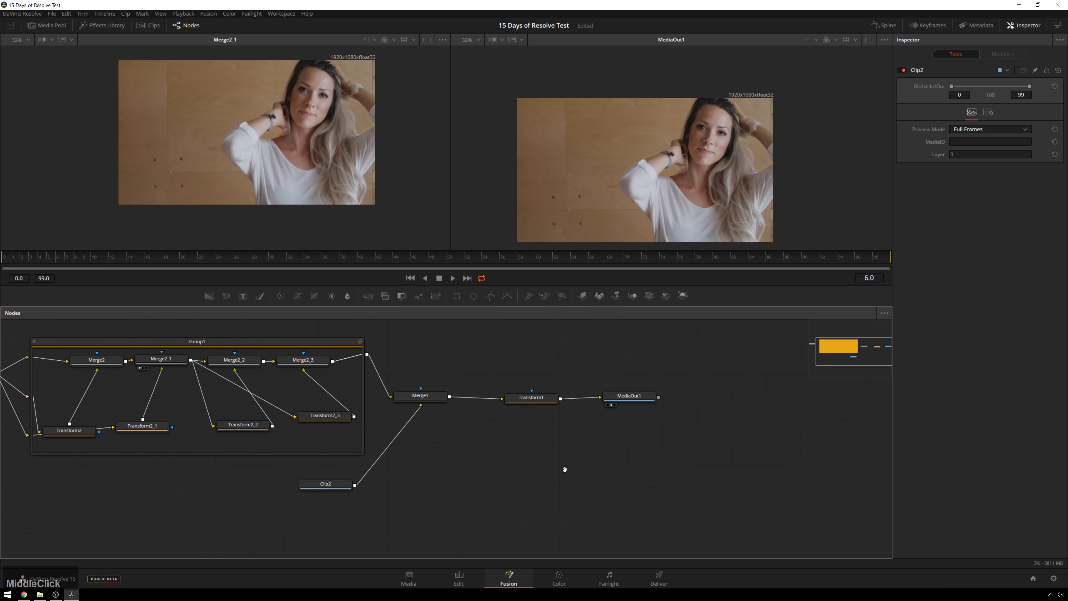
{"action": "left_click", "coordinate": [531, 398]}
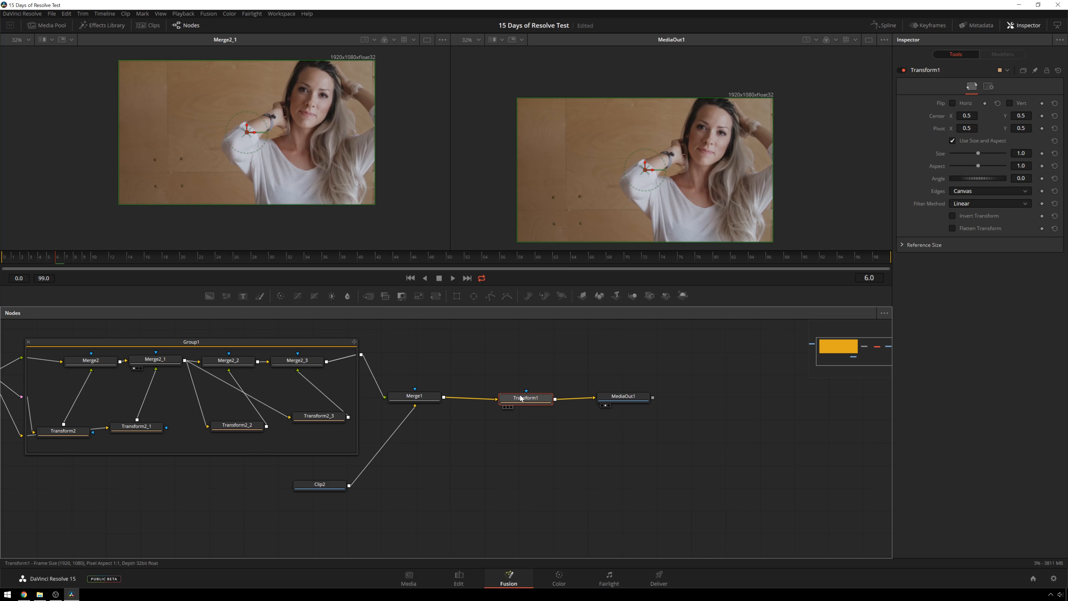
{"action": "left_click_drag", "start_coordinate": [523, 404], "coordinate": [519, 403]}
{"action": "left_click", "coordinate": [69, 256]}
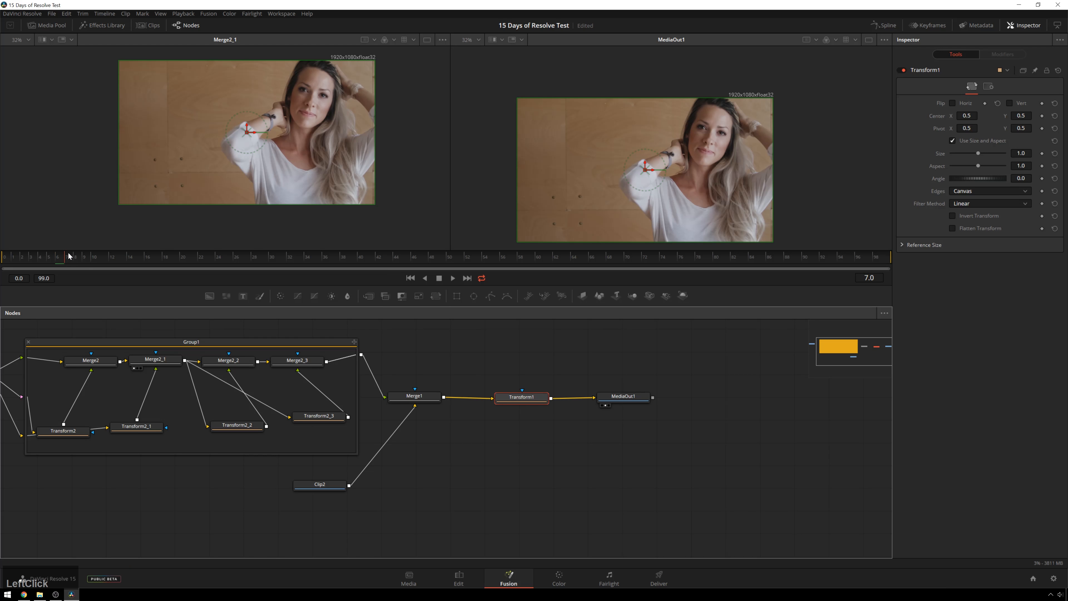
{"action": "left_click_drag", "start_coordinate": [334, 260], "coordinate": [521, 261]}
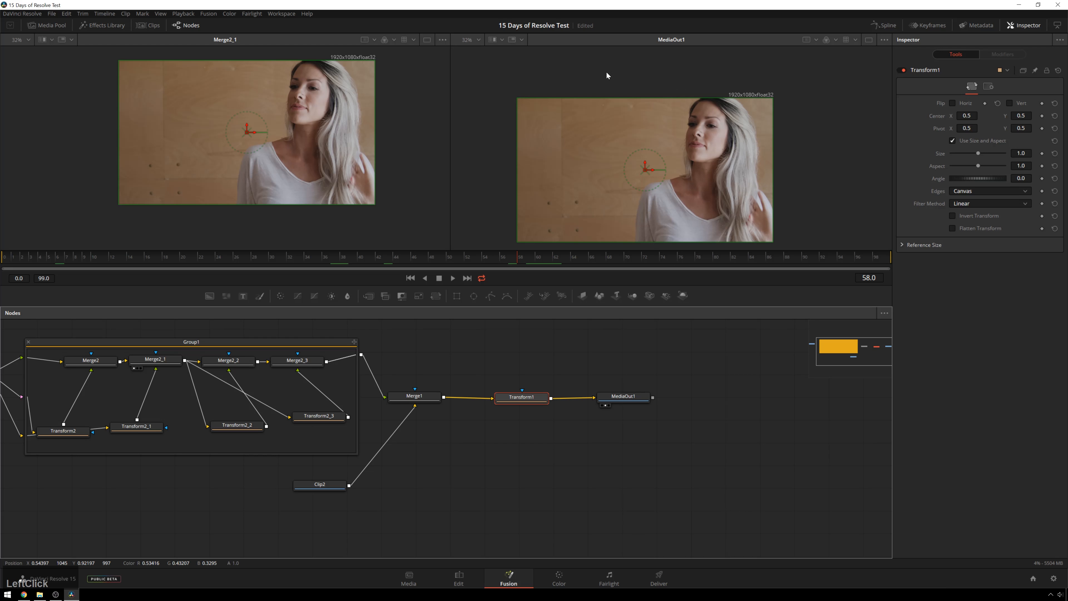
{"action": "left_click", "coordinate": [314, 486]}
{"action": "key", "text": "1"}
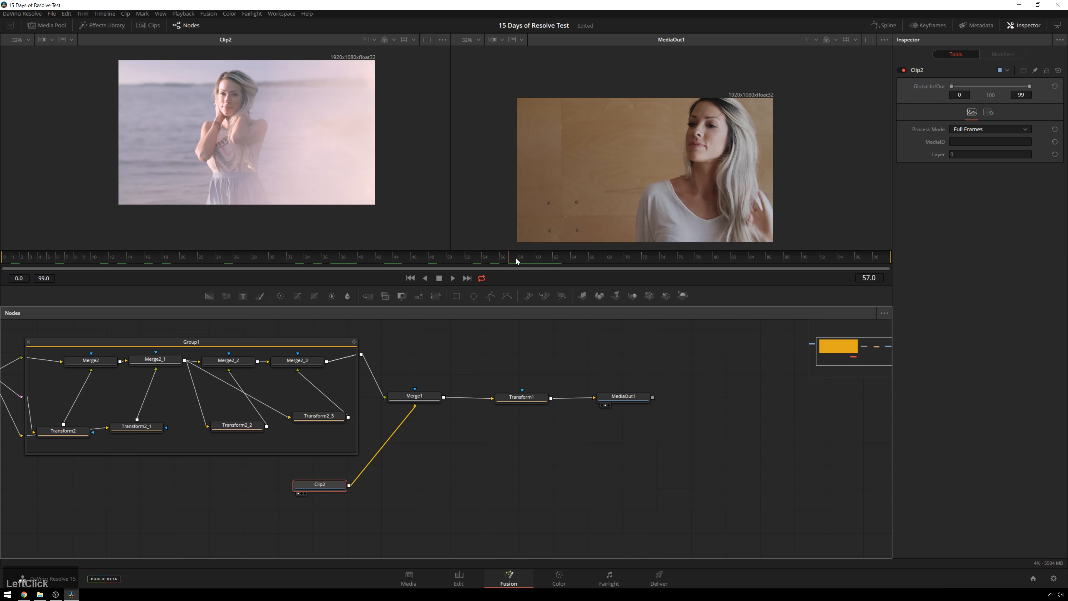
{"action": "left_click", "coordinate": [483, 258]}
{"action": "left_click_drag", "start_coordinate": [449, 263], "coordinate": [423, 258]}
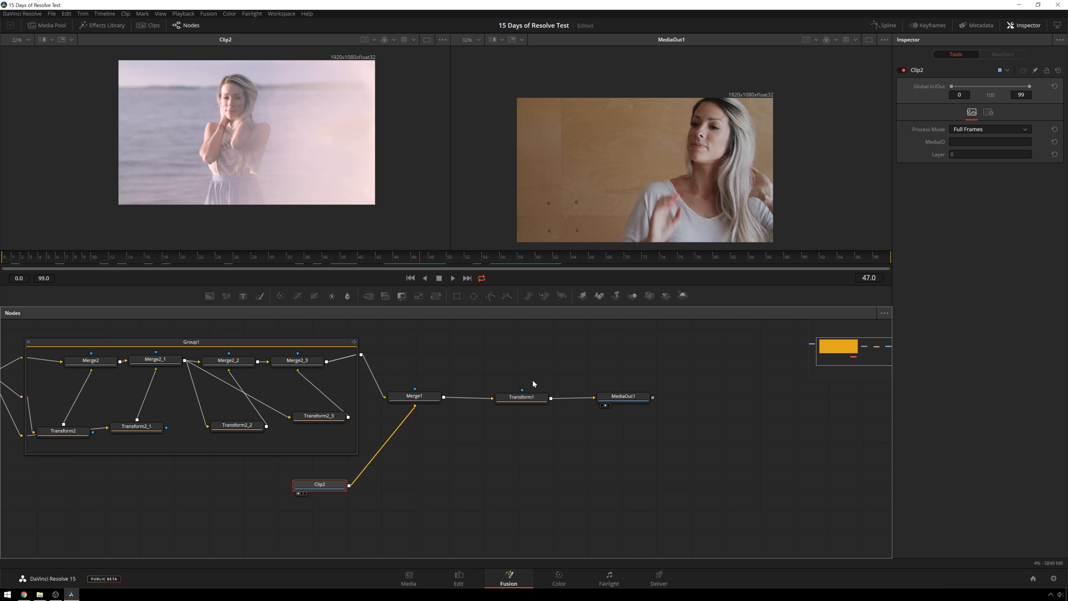
Step: Animate the Transform1 node's Size with a keyframe at frame 47 and a value of 0.333 at frame 58
{"action": "left_click_drag", "start_coordinate": [516, 402], "coordinate": [518, 399]}
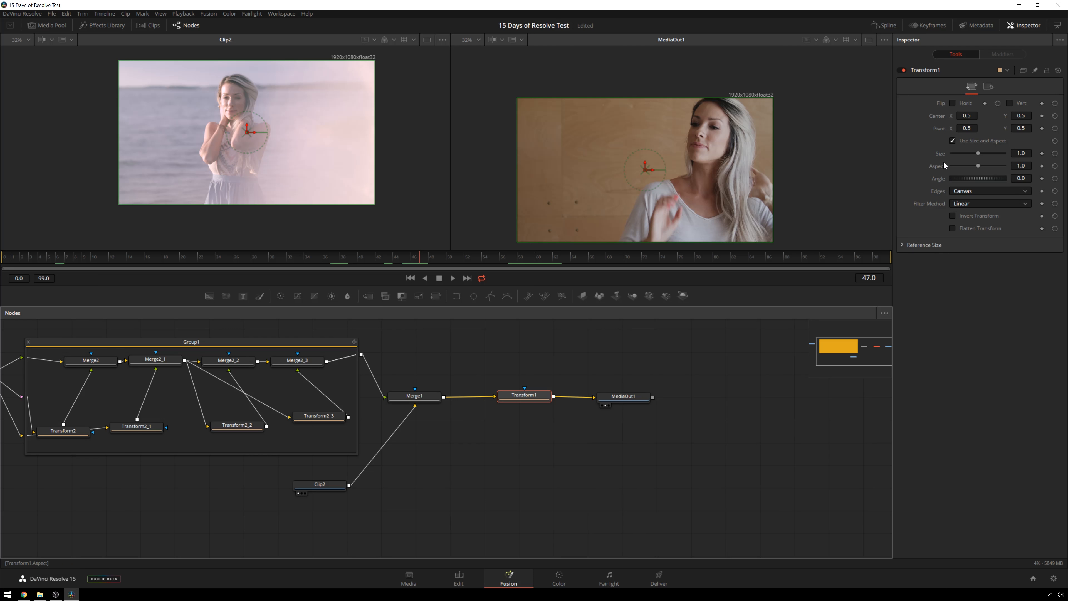
{"action": "left_click", "coordinate": [1043, 154]}
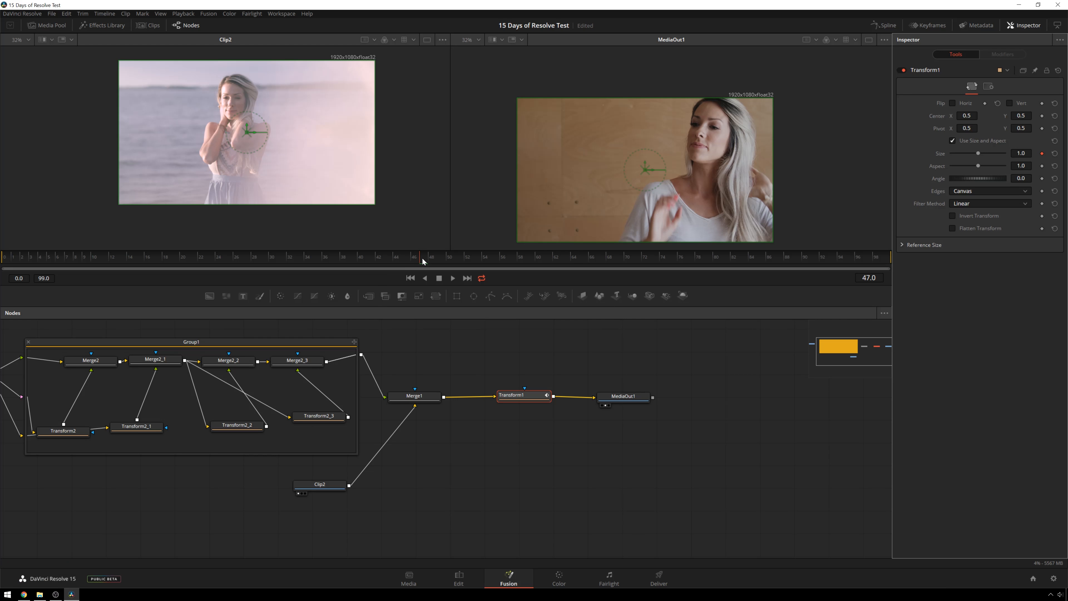
{"action": "left_click_drag", "start_coordinate": [423, 258], "coordinate": [517, 259]}
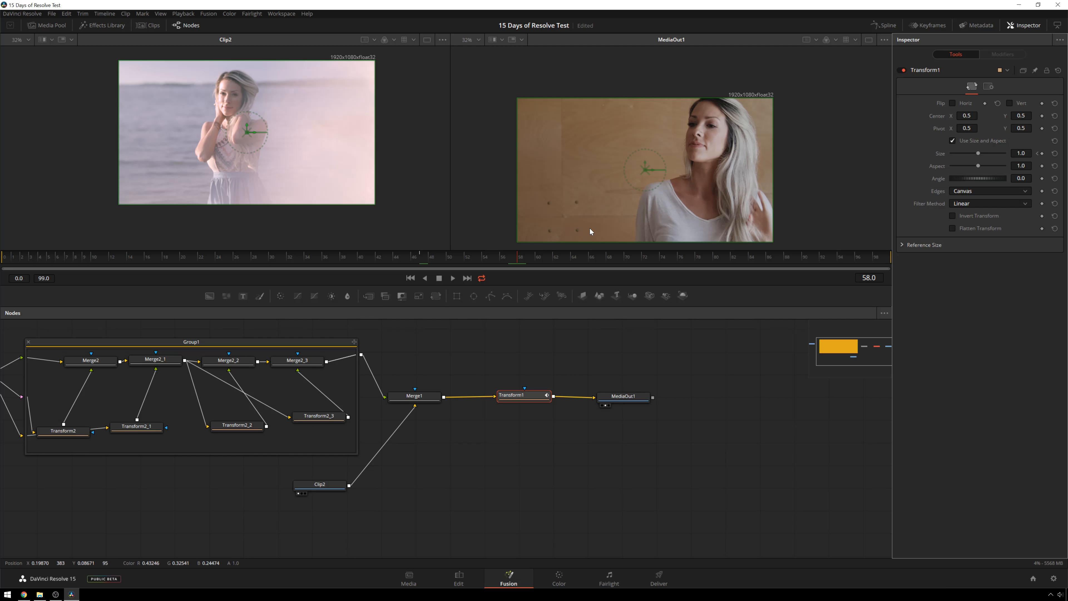
{"action": "left_click", "coordinate": [1021, 153]}
{"action": "type", "text": ".33"}
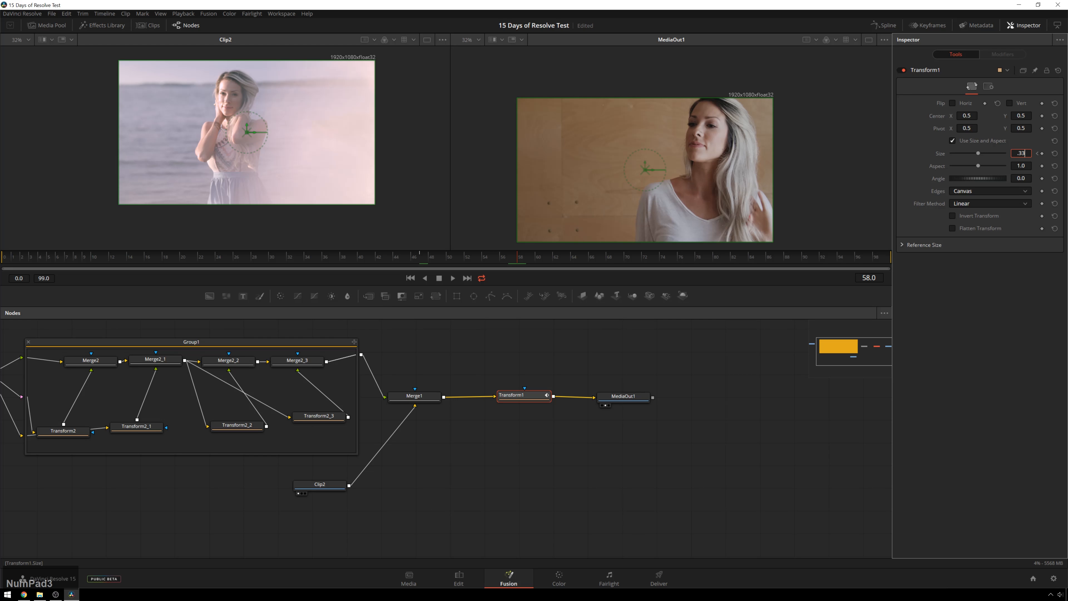
{"action": "type", "text": "3"}
{"action": "key", "text": "Tab"}
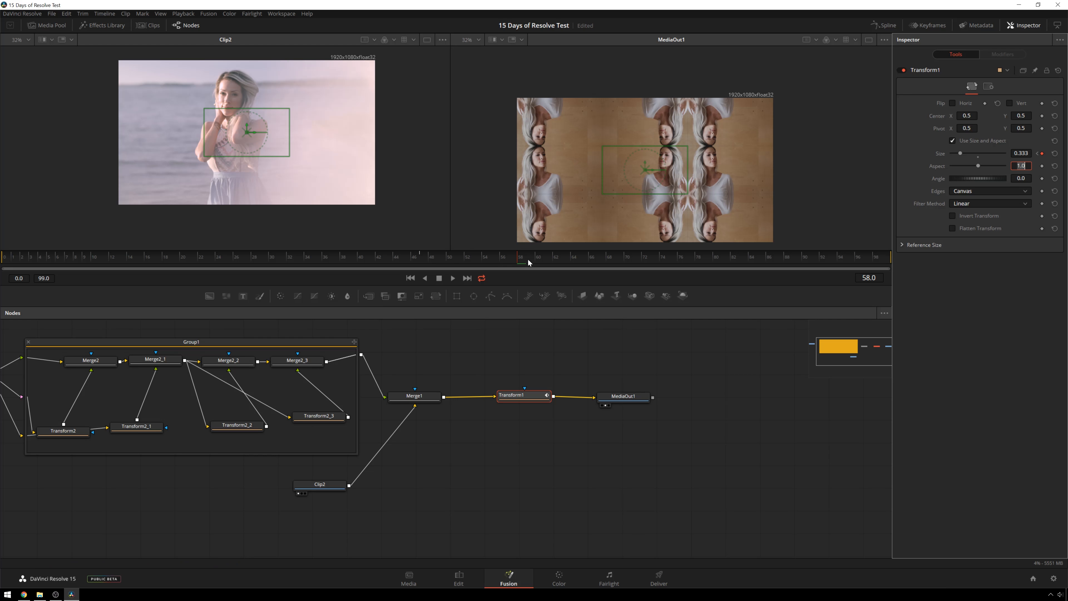
Step: Limit the playback range to frames 41 to 61 and play the transition
{"action": "left_click", "coordinate": [354, 258]}
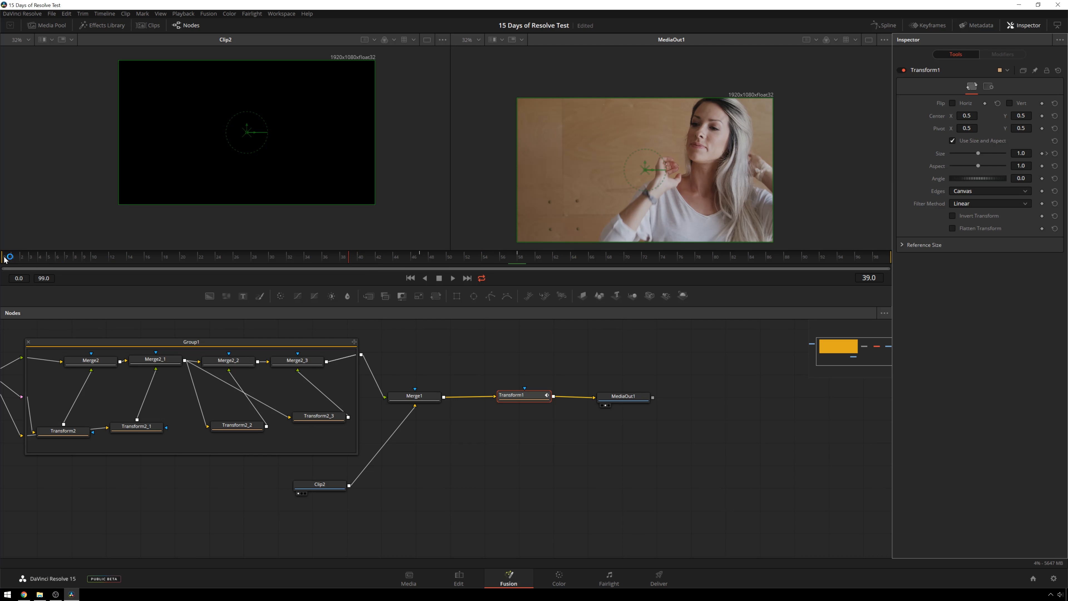
{"action": "left_click_drag", "start_coordinate": [3, 258], "coordinate": [226, 259]}
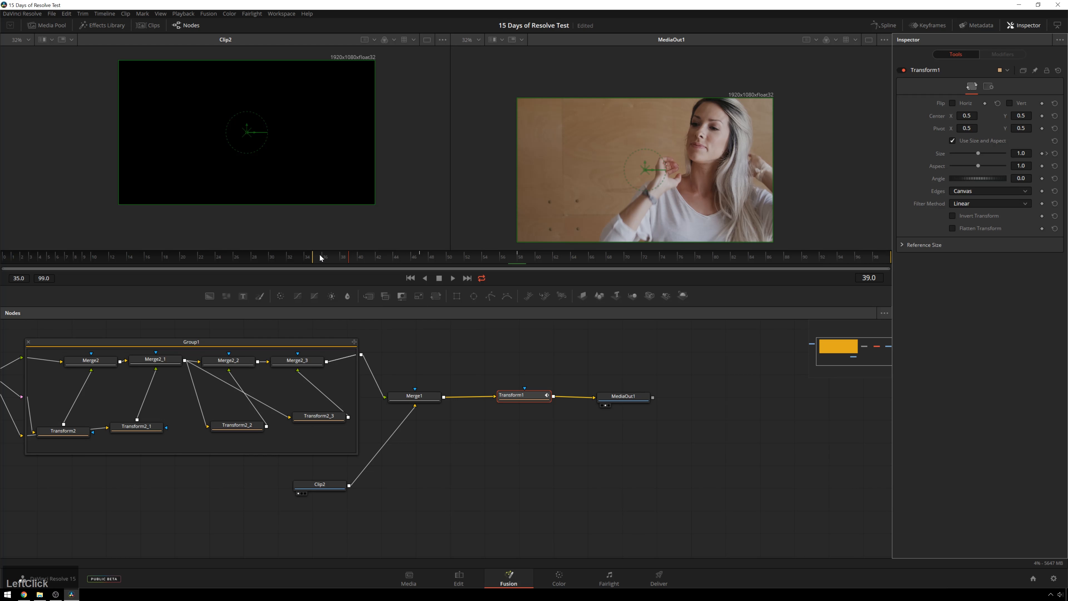
{"action": "left_click_drag", "start_coordinate": [379, 265], "coordinate": [365, 265]}
{"action": "key", "text": "space"}
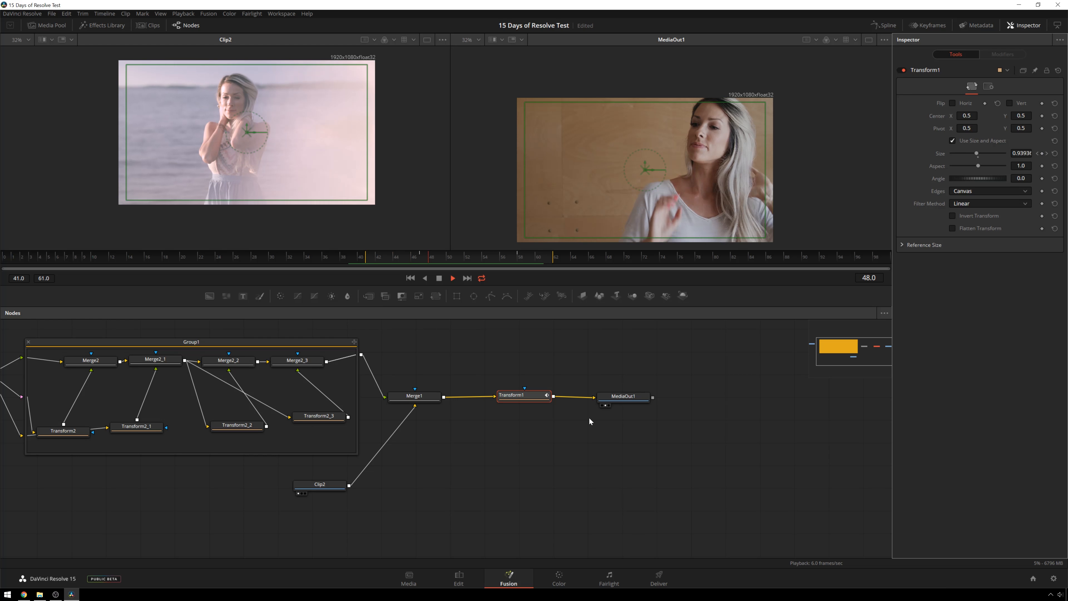
Step: Nudge Merge1 slightly toward Transform1, and review the zoom-out by stepping back frames and replaying the range
{"action": "left_click_drag", "start_coordinate": [415, 396], "coordinate": [426, 387]}
{"action": "key", "text": "space"}
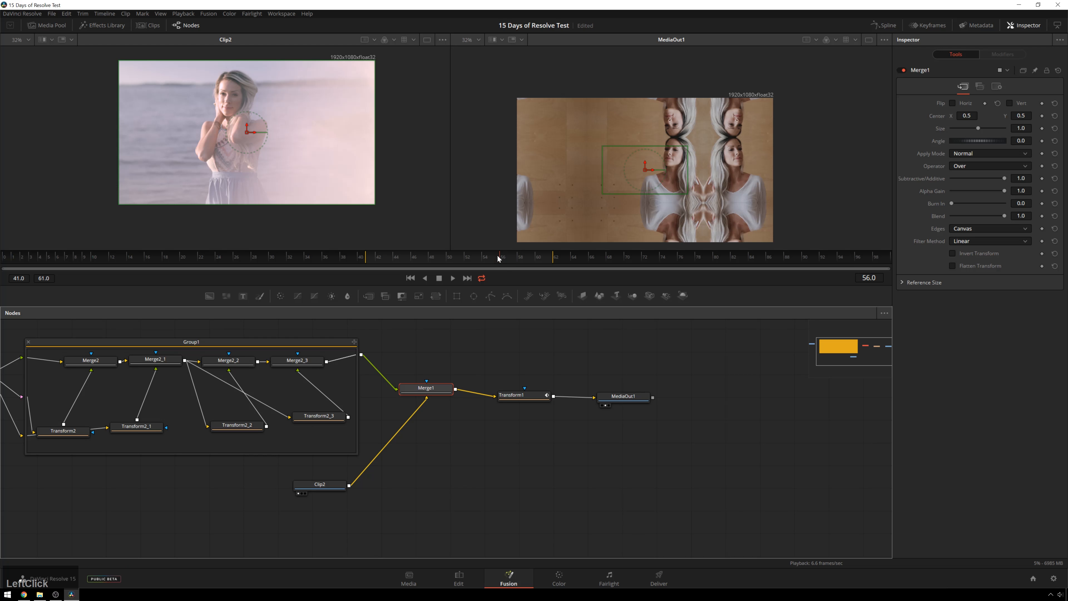
{"action": "key", "text": "Left"}
{"action": "key", "text": "Left"}
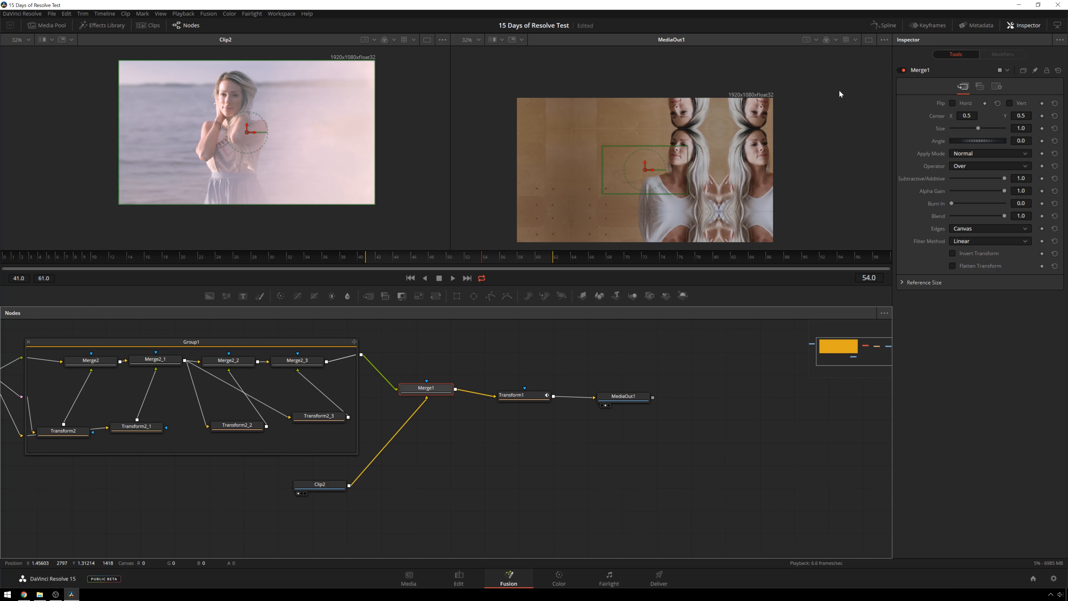
{"action": "key", "text": "space"}
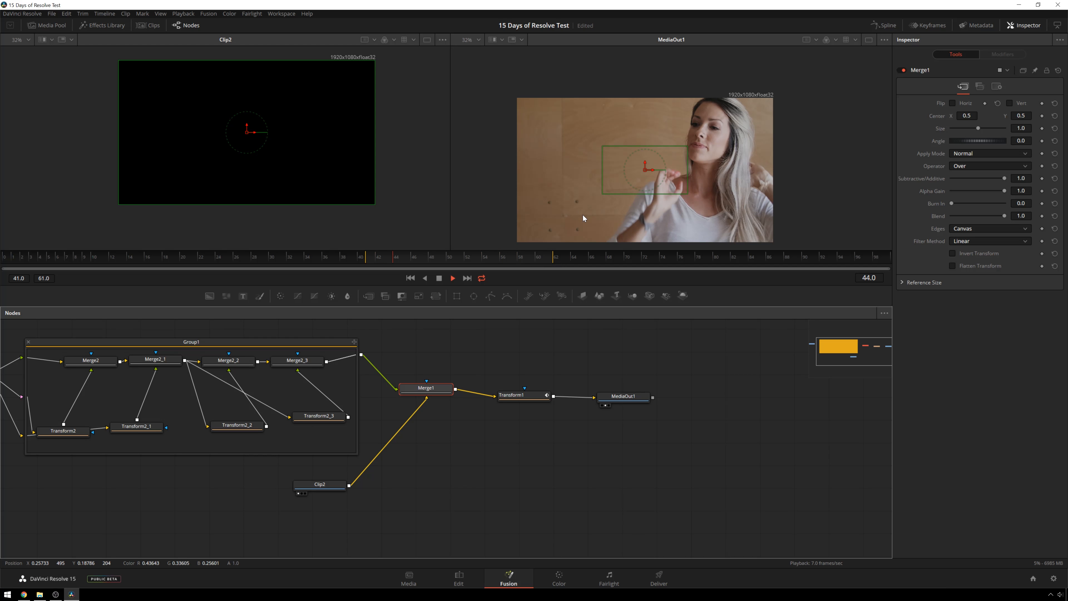
{"action": "key", "text": "space"}
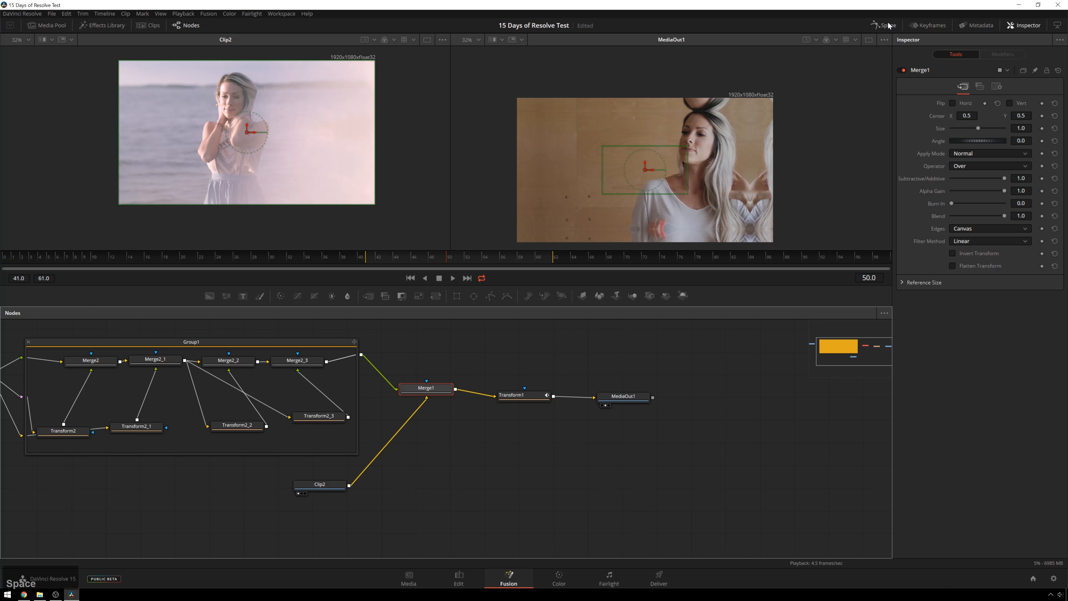
Step: Show Transform1's Size curve in the Spline editor and ease its end keyframe by extending the handle back to about frame 48
{"action": "left_click", "coordinate": [885, 25]}
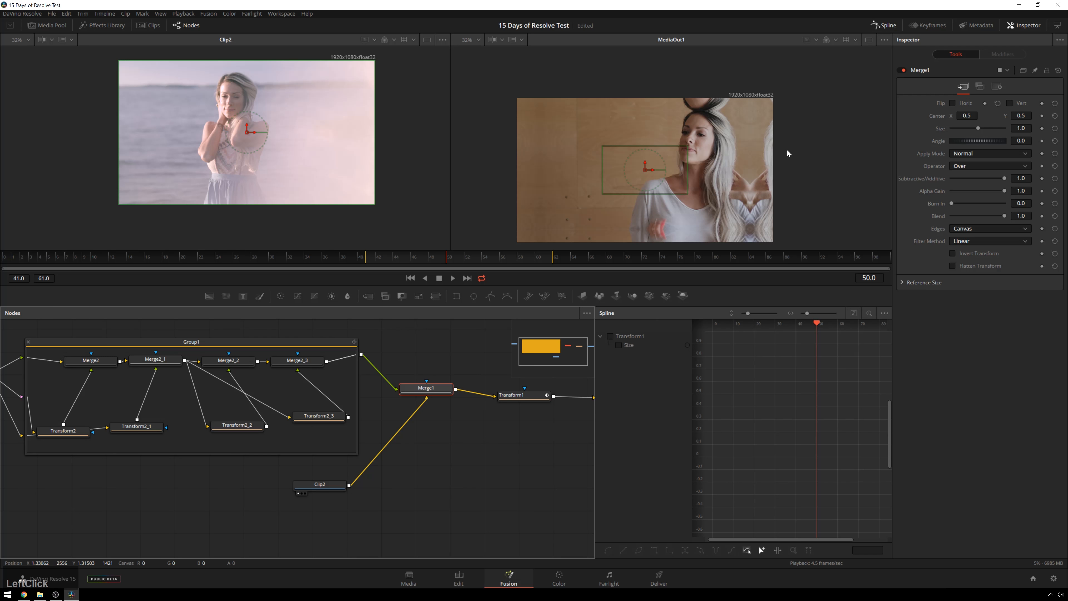
{"action": "left_click", "coordinate": [618, 345]}
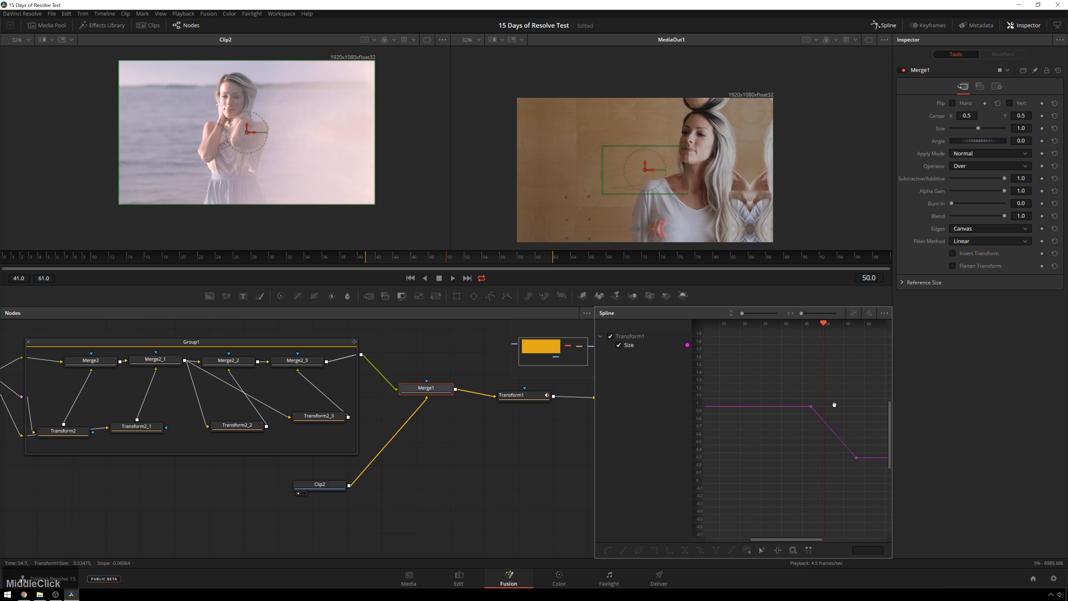
{"action": "left_click", "coordinate": [851, 314]}
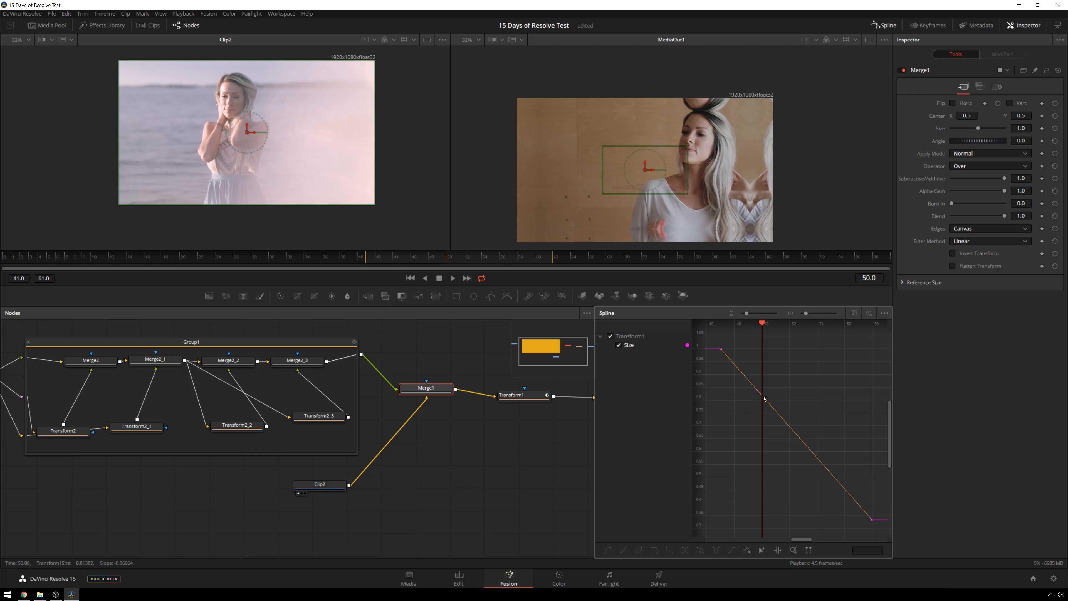
{"action": "left_click", "coordinate": [872, 520]}
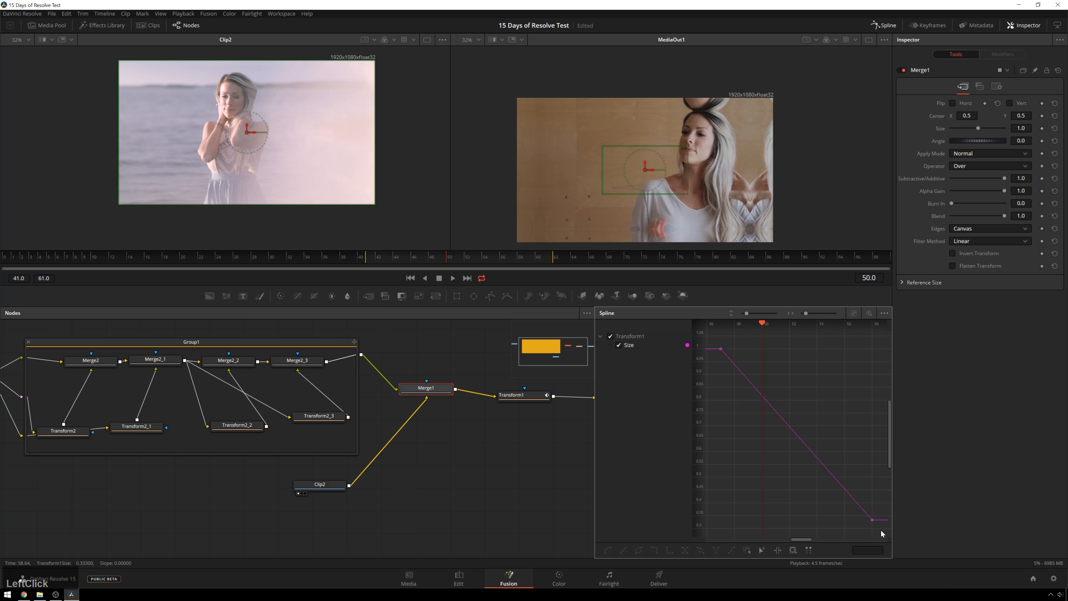
{"action": "left_click_drag", "start_coordinate": [822, 463], "coordinate": [732, 517]}
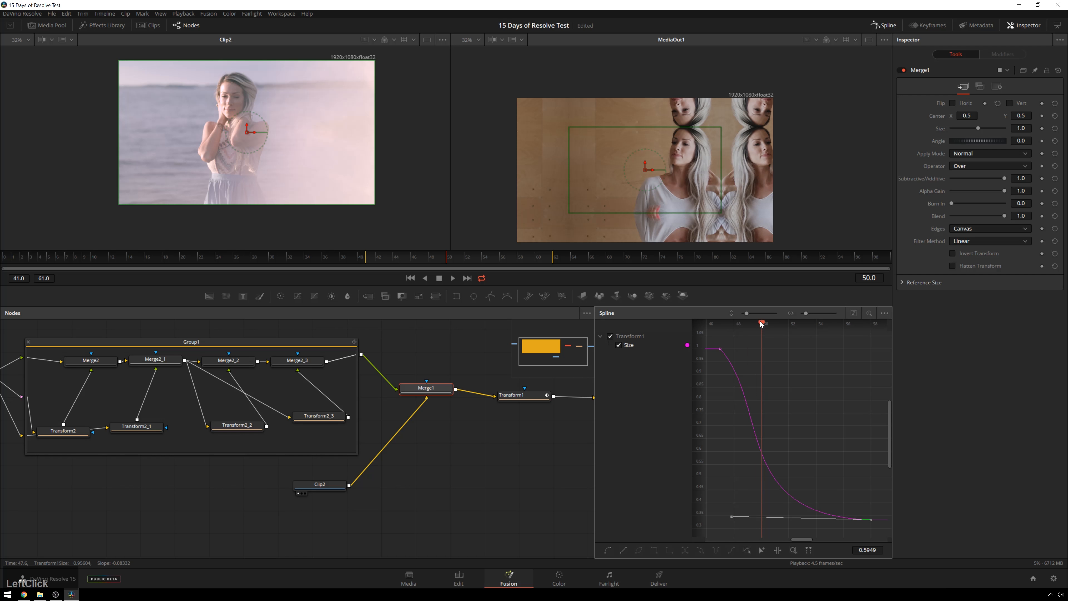
Step: Extend the Size curve's end handle back to about frame 47 and the start keyframe's handle forward to about frame 58
{"action": "left_click_drag", "start_coordinate": [761, 323], "coordinate": [721, 323]}
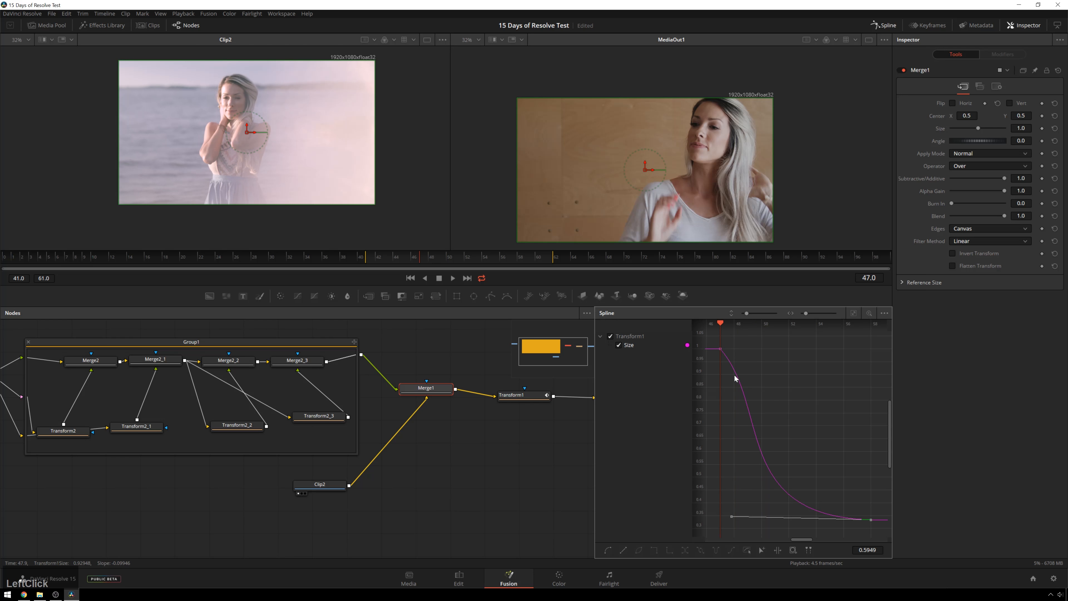
{"action": "left_click", "coordinate": [732, 517]}
{"action": "left_click", "coordinate": [737, 517]}
{"action": "left_click_drag", "start_coordinate": [859, 543], "coordinate": [859, 543]}
{"action": "left_click_drag", "start_coordinate": [731, 518], "coordinate": [724, 517]}
{"action": "left_click_drag", "start_coordinate": [734, 325], "coordinate": [750, 325]}
{"action": "left_click", "coordinate": [718, 351]}
{"action": "left_click_drag", "start_coordinate": [718, 350], "coordinate": [883, 353]}
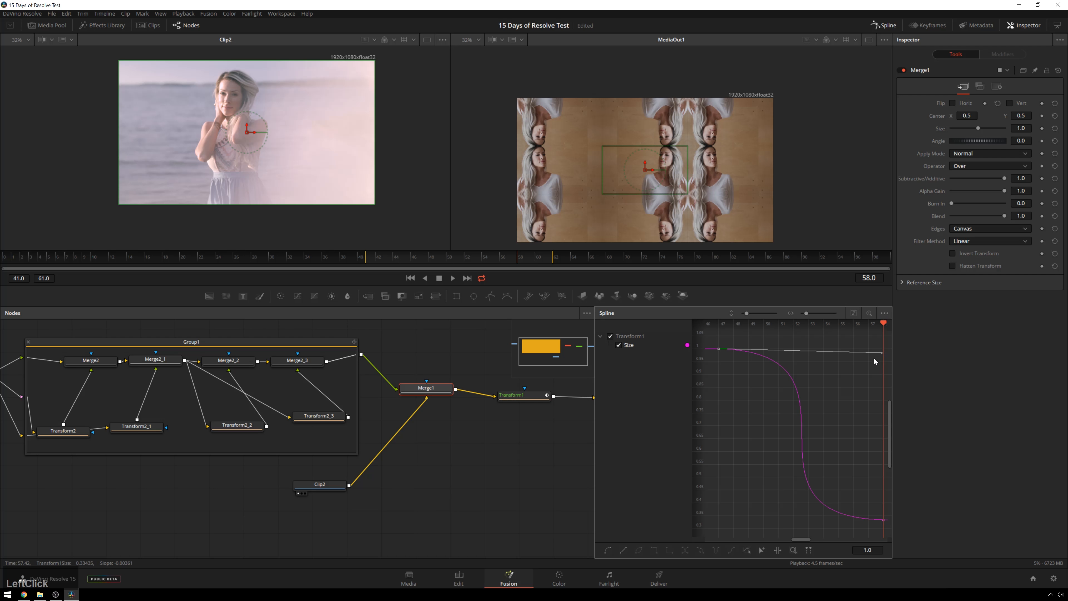
Step: Scrub back through the eased zoom-out, play the range to review it, and deselect the curve's keyframe
{"action": "left_click", "coordinate": [874, 322]}
{"action": "left_click_drag", "start_coordinate": [859, 329], "coordinate": [721, 331]}
{"action": "key", "text": "space"}
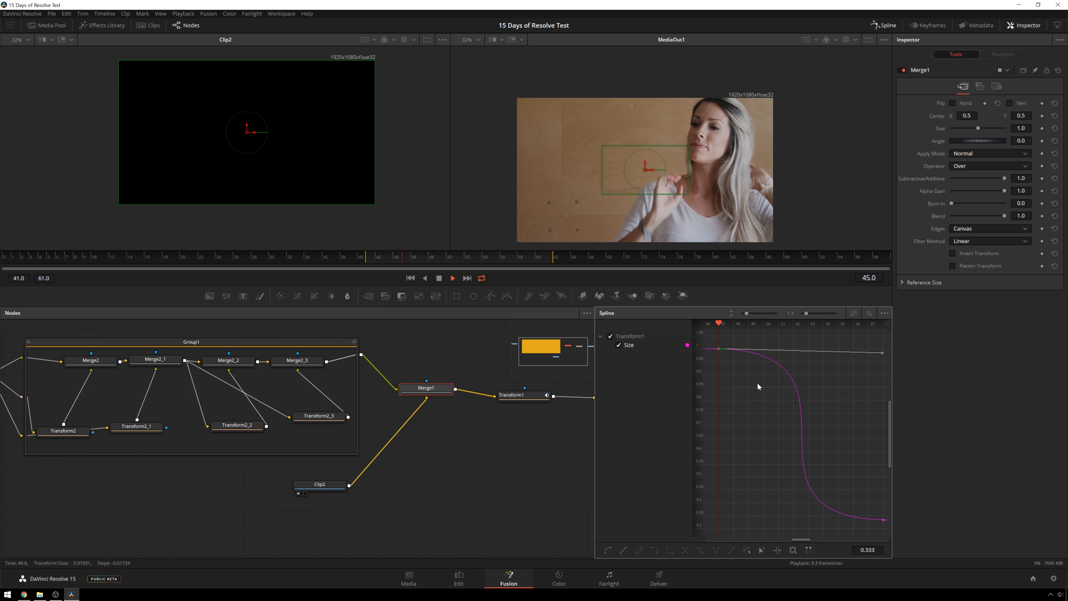
{"action": "key", "text": "space"}
{"action": "left_click", "coordinate": [749, 428]}
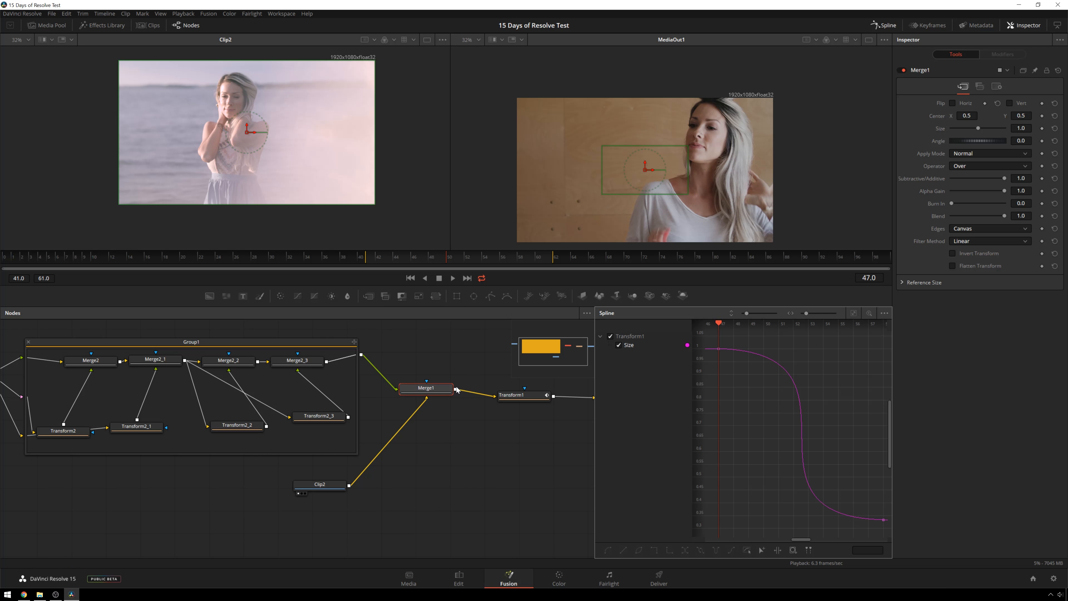
Step: Nudge Merge1 in the node graph and animate its Blend from 1.0 at frame 51 to 0.0 at frame 54
{"action": "left_click_drag", "start_coordinate": [436, 389], "coordinate": [439, 395]}
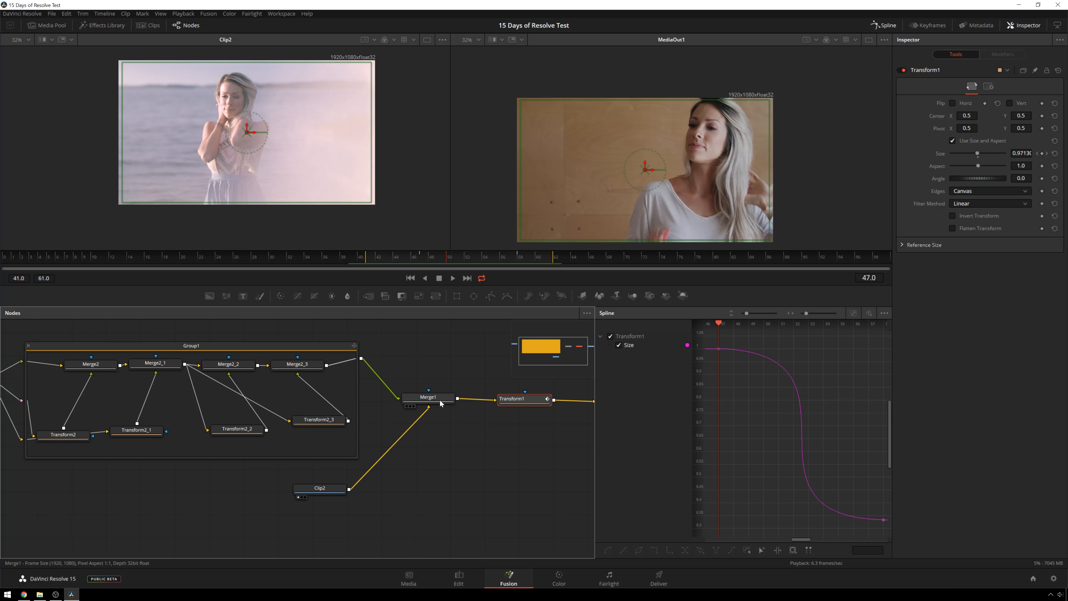
{"action": "left_click", "coordinate": [440, 400]}
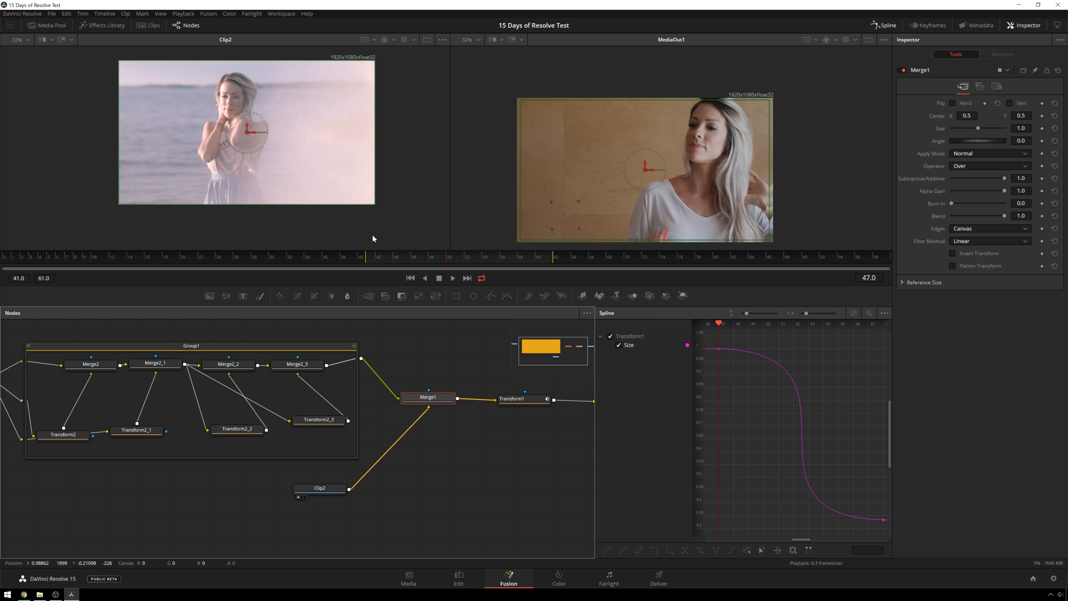
{"action": "left_click", "coordinate": [745, 324]}
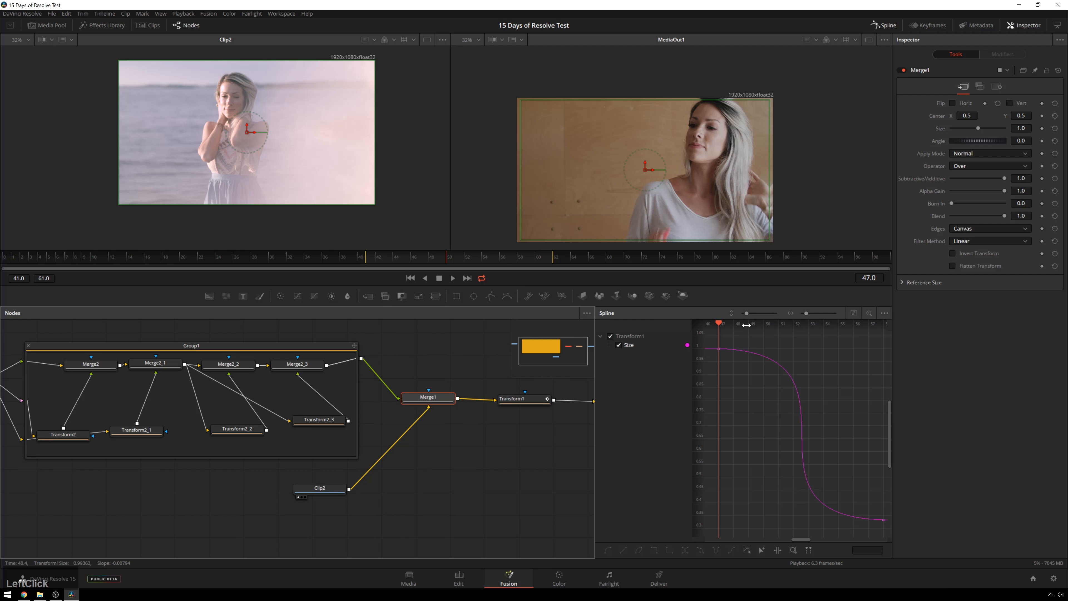
{"action": "left_click", "coordinate": [774, 327]}
{"action": "left_click", "coordinate": [729, 357]}
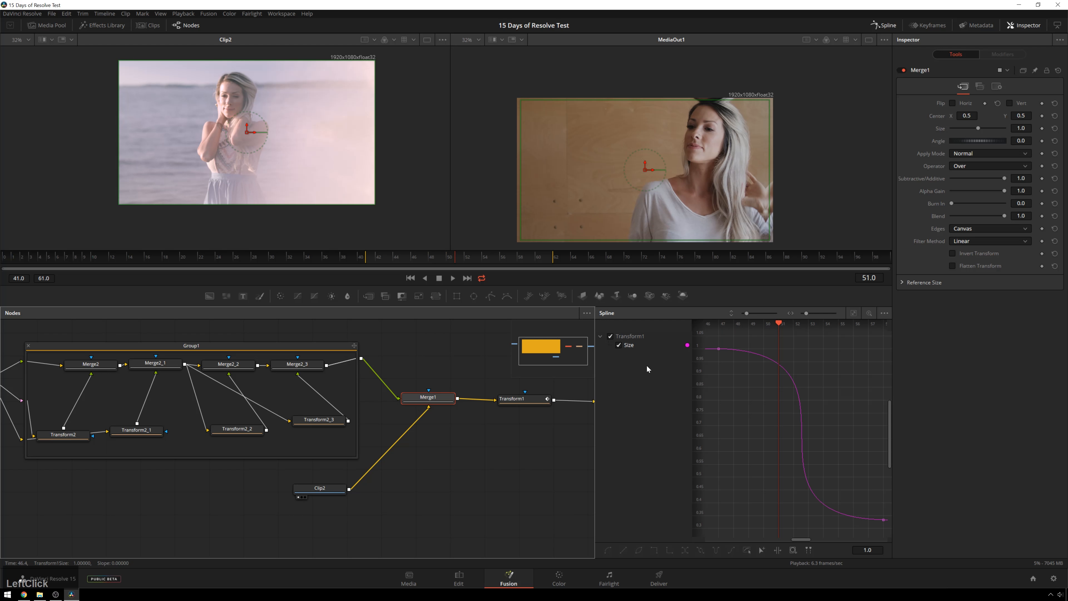
{"action": "left_click", "coordinate": [997, 87]}
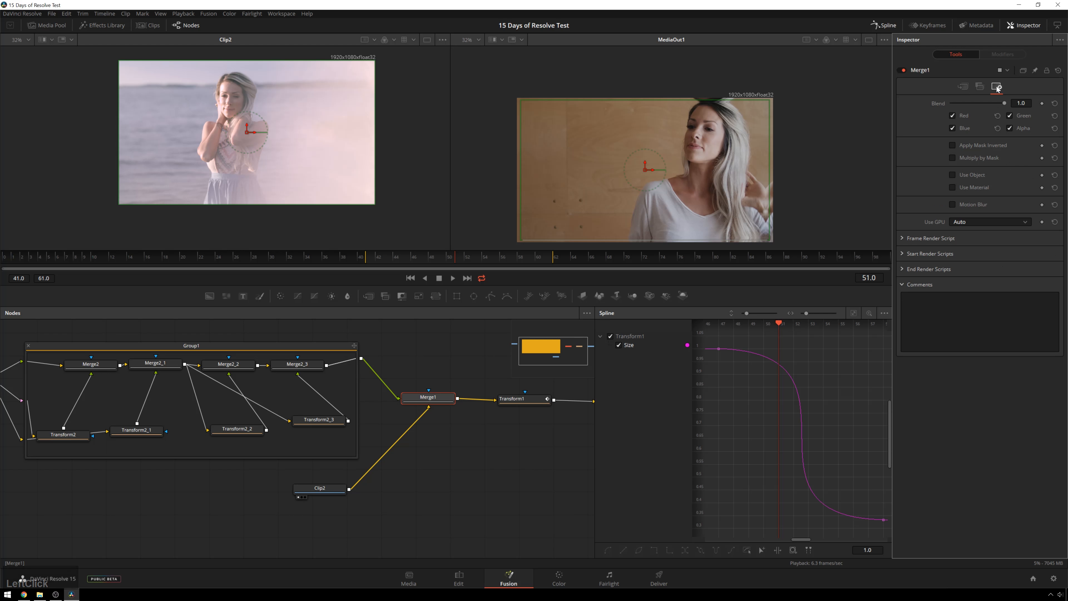
{"action": "left_click", "coordinate": [1042, 104]}
{"action": "left_click_drag", "start_coordinate": [779, 329], "coordinate": [819, 324]}
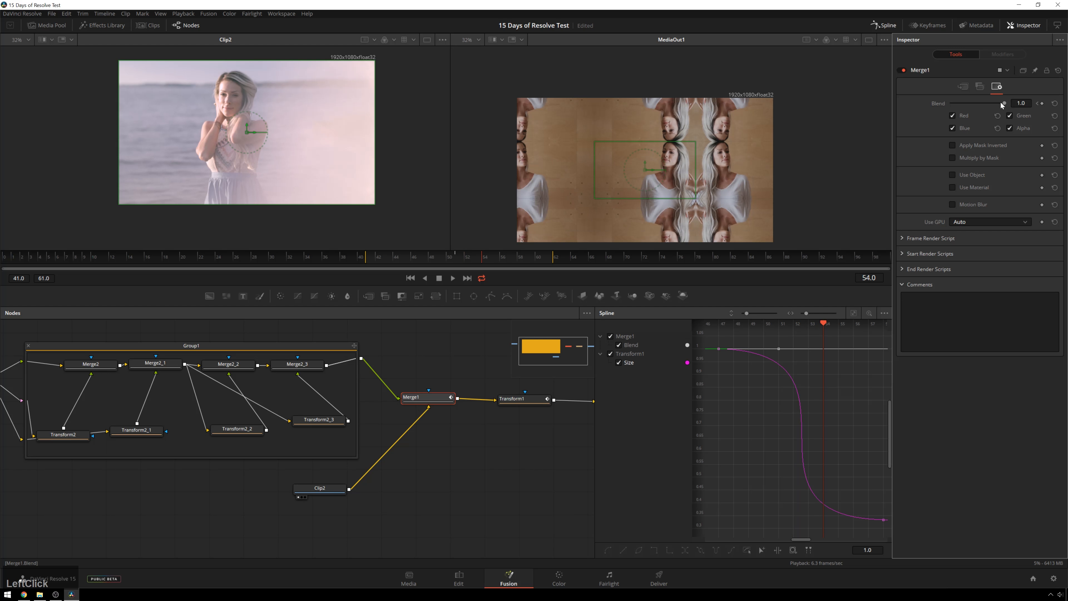
{"action": "left_click_drag", "start_coordinate": [1004, 102], "coordinate": [937, 104]}
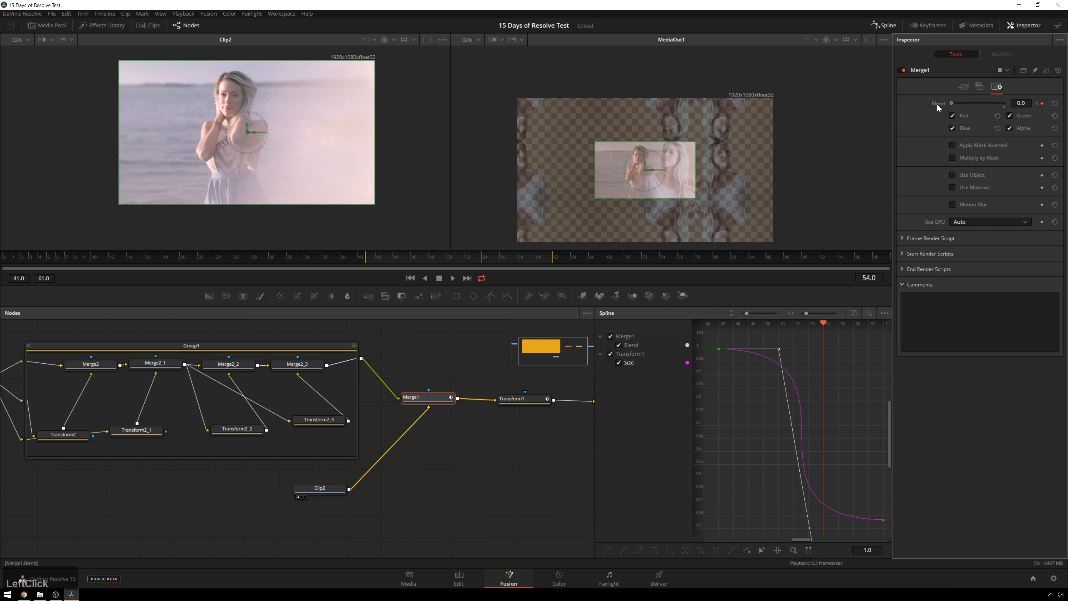
Step: Move Clip2 aside and insert a Transform node between Clip2 and Merge1
{"action": "left_click_drag", "start_coordinate": [319, 488], "coordinate": [299, 494]}
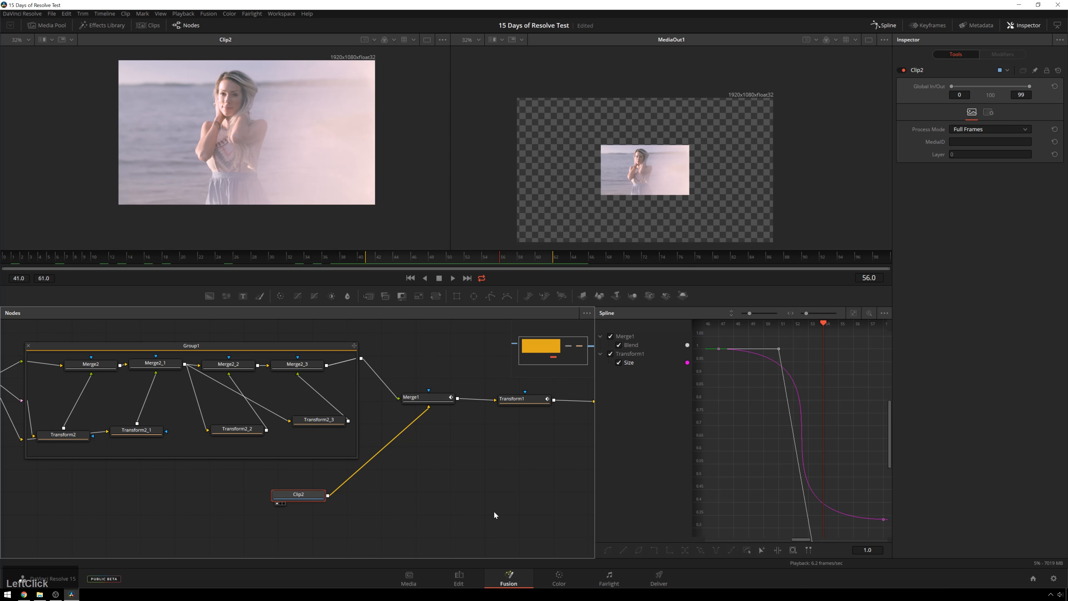
{"action": "key", "text": "ctrl+space"}
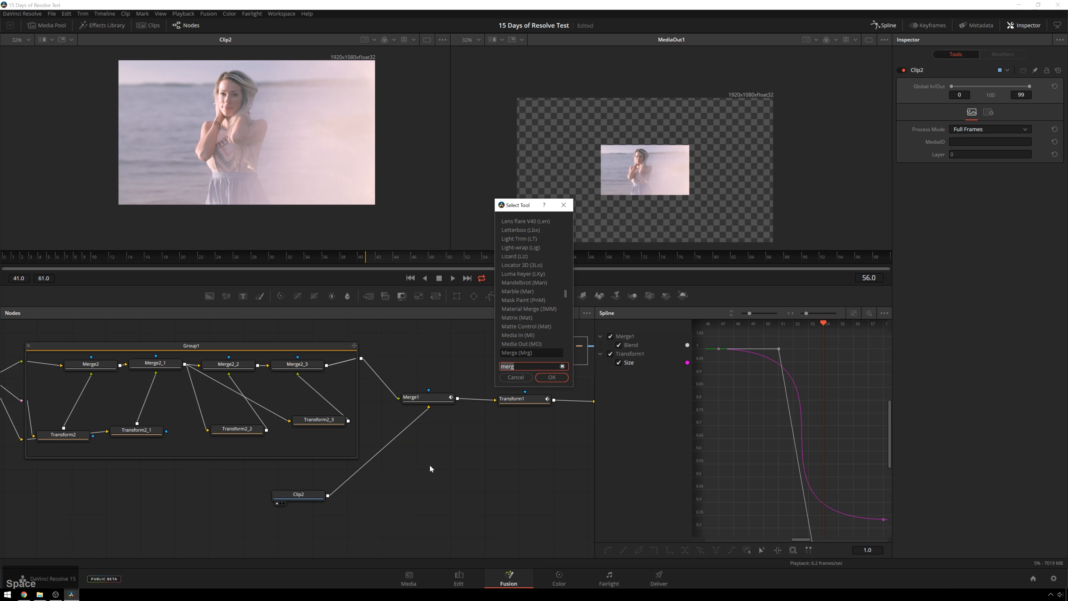
{"action": "type", "text": "transform"}
{"action": "key", "text": "KP_Enter"}
{"action": "left_click_drag", "start_coordinate": [445, 467], "coordinate": [385, 451]}
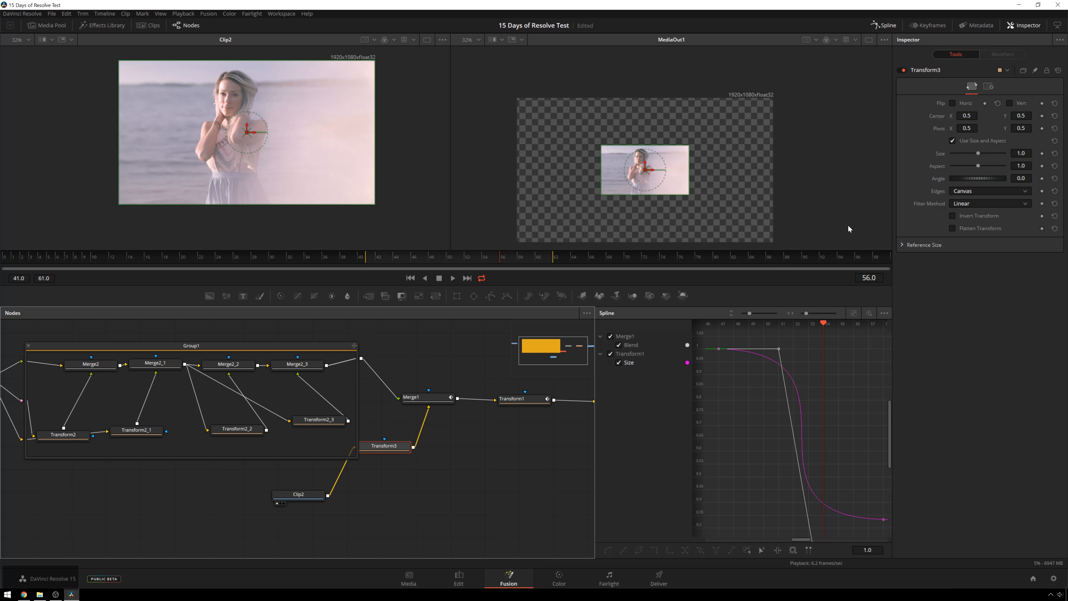
Step: Set the Size of the Transform node after Clip2 to 3.0
{"action": "left_click", "coordinate": [1021, 153]}
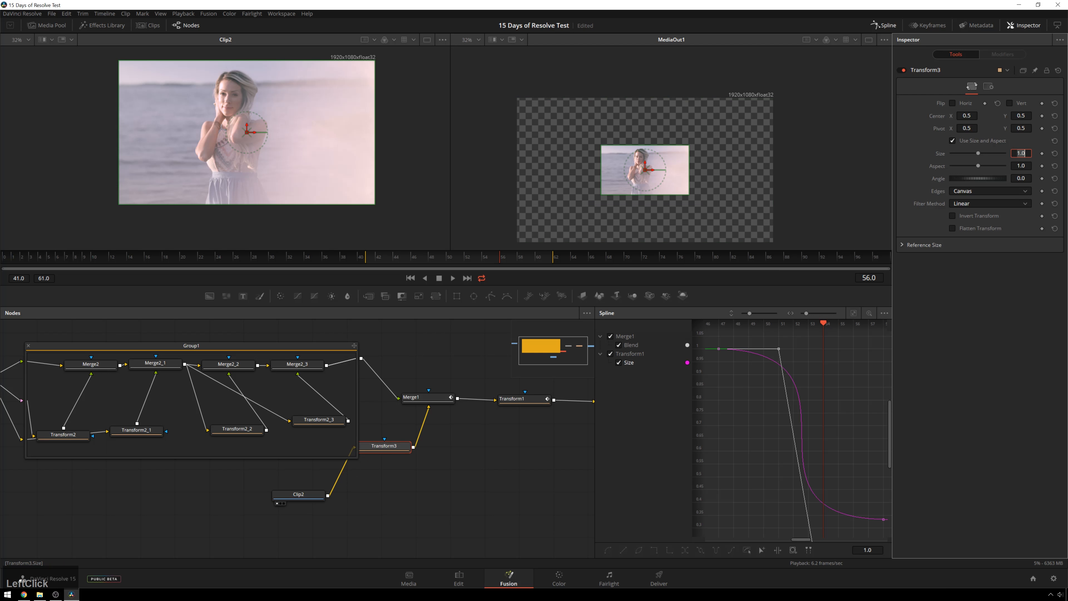
{"action": "type", "text": "3"}
{"action": "key", "text": "KP_Enter"}
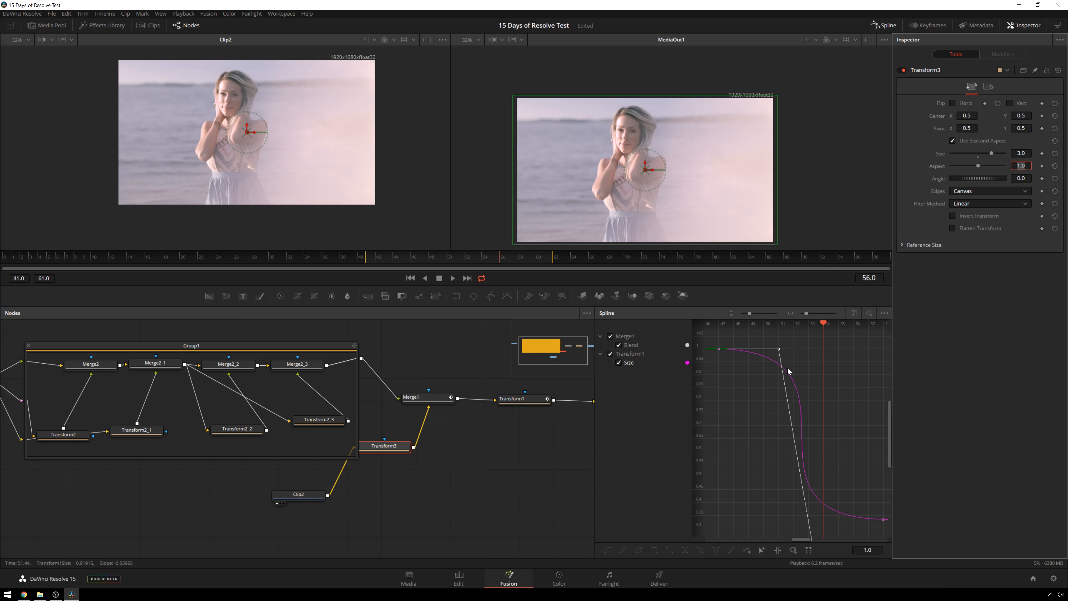
Step: Scrub past the end of the transition and play the range repeatedly to review the blend into Clip2
{"action": "left_click_drag", "start_coordinate": [524, 251], "coordinate": [559, 262]}
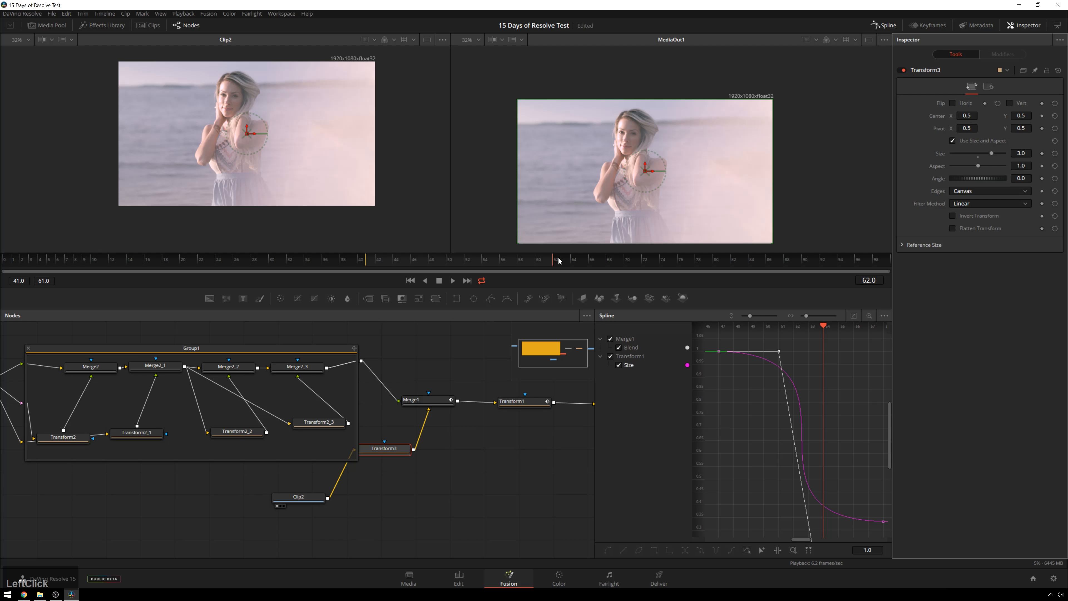
{"action": "left_click", "coordinate": [524, 506]}
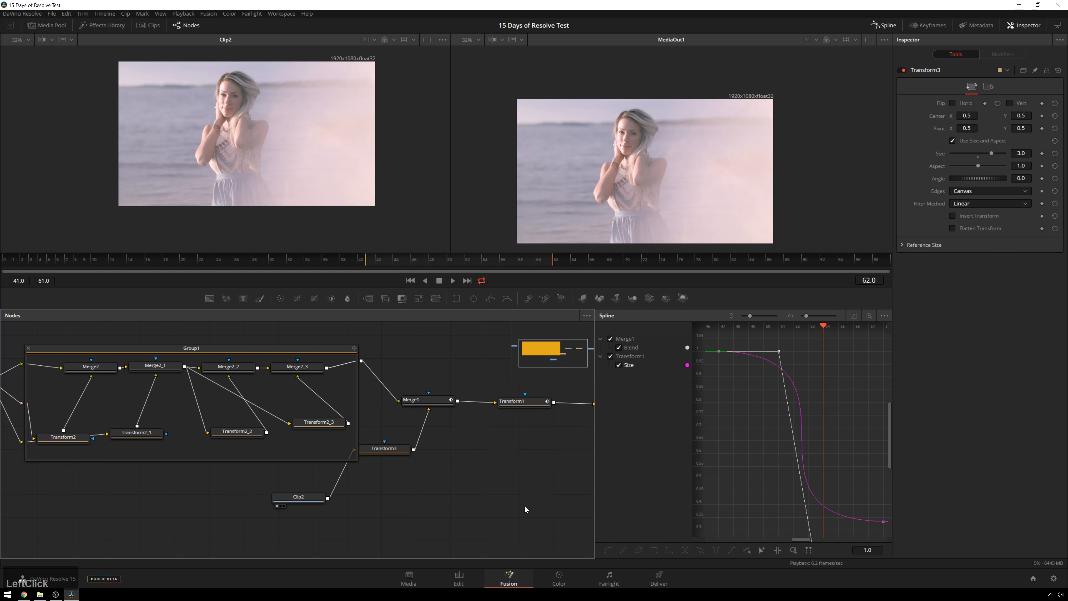
{"action": "key", "text": "space"}
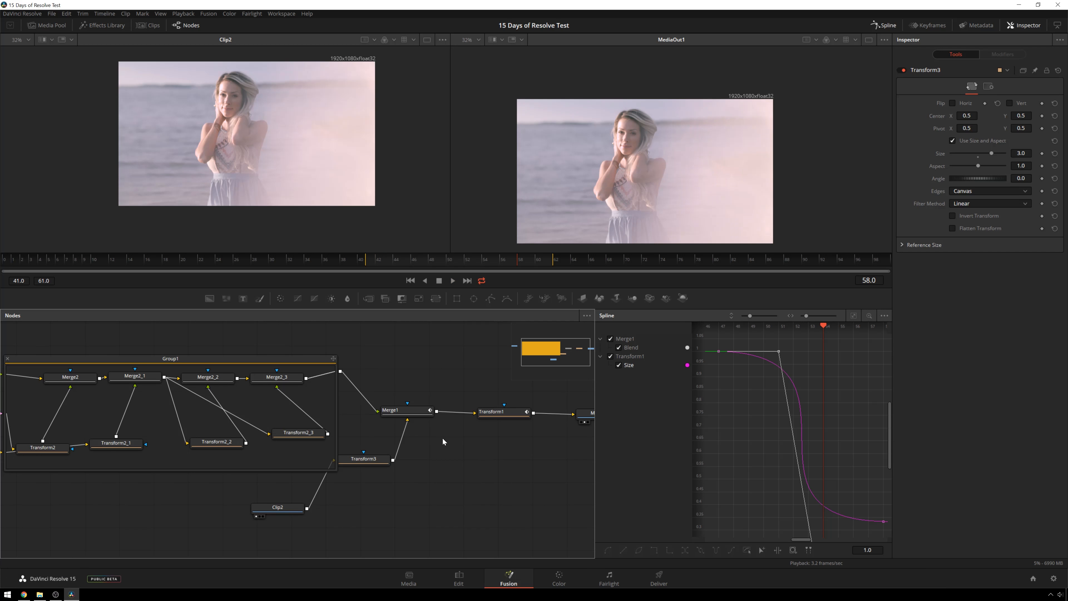
{"action": "key", "text": "space"}
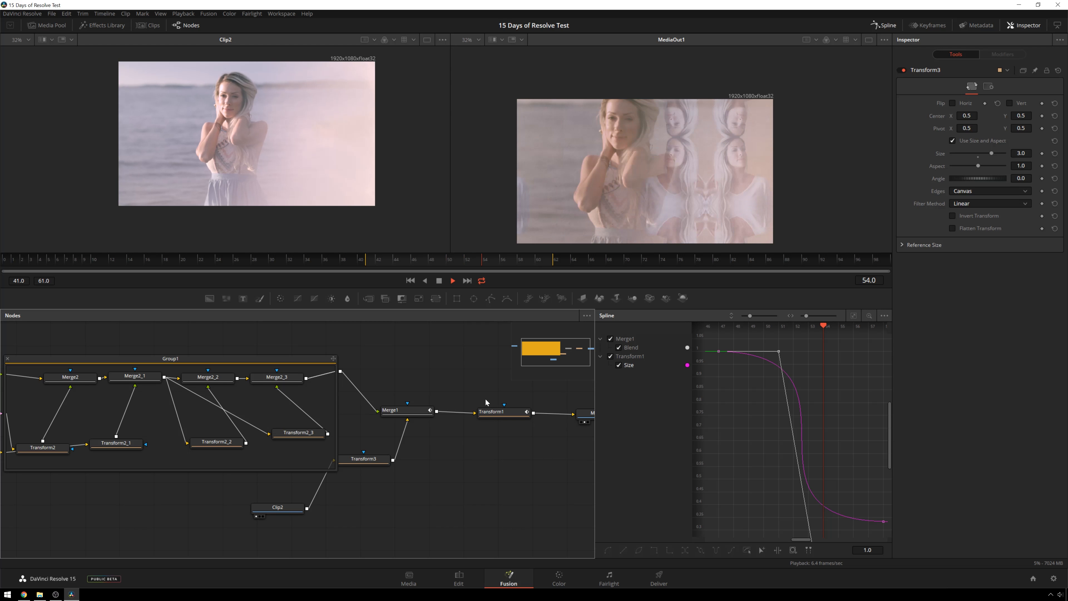
{"action": "key", "text": "space"}
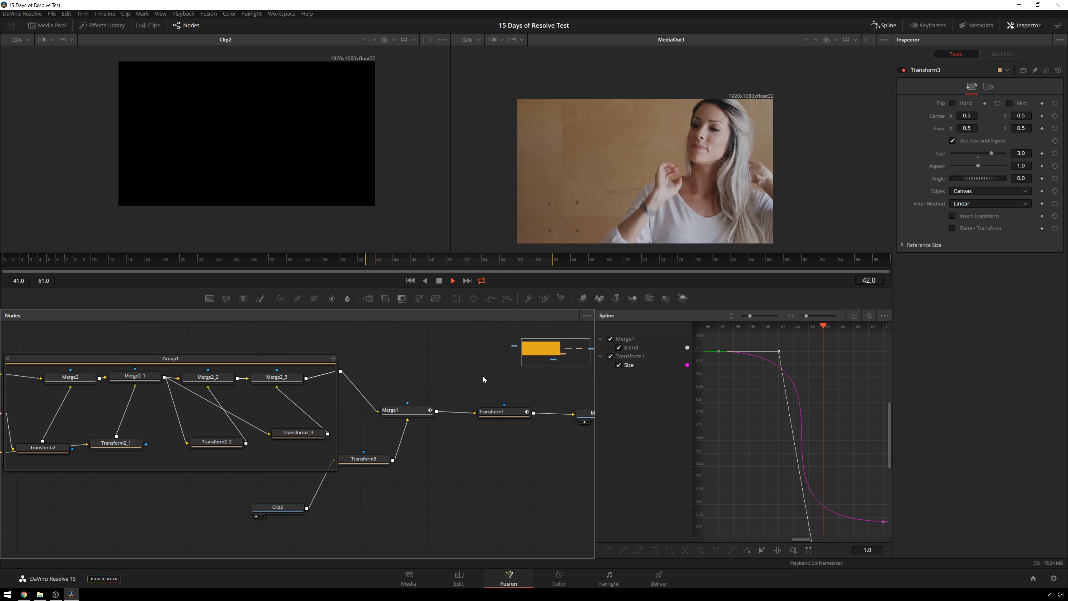
{"action": "key", "text": "space"}
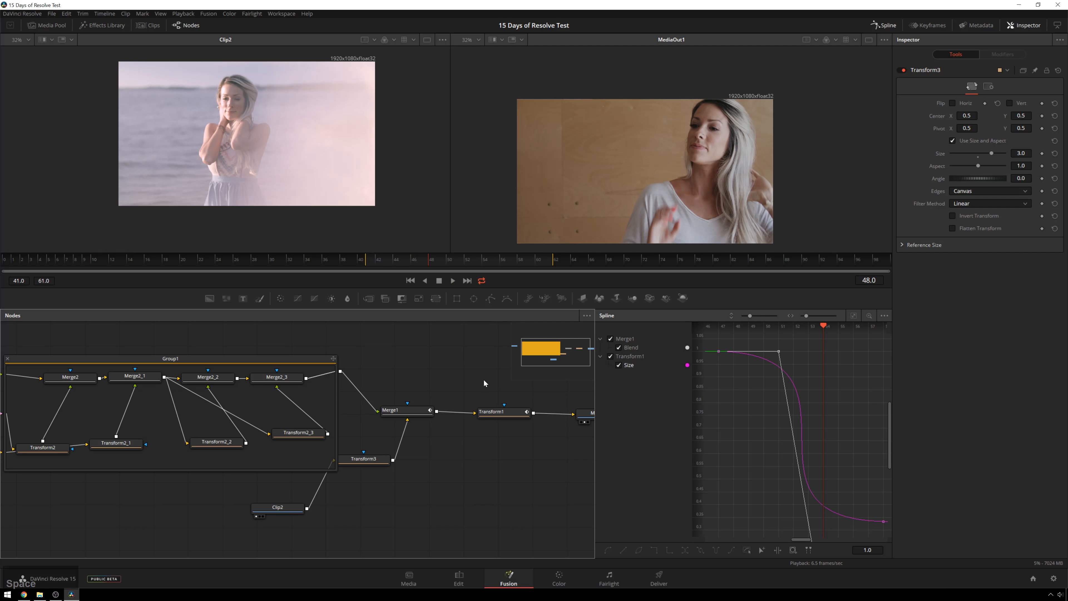
Step: Open the common settings of Transform1 containing the Motion Blur option, and save the project
{"action": "left_click", "coordinate": [497, 417]}
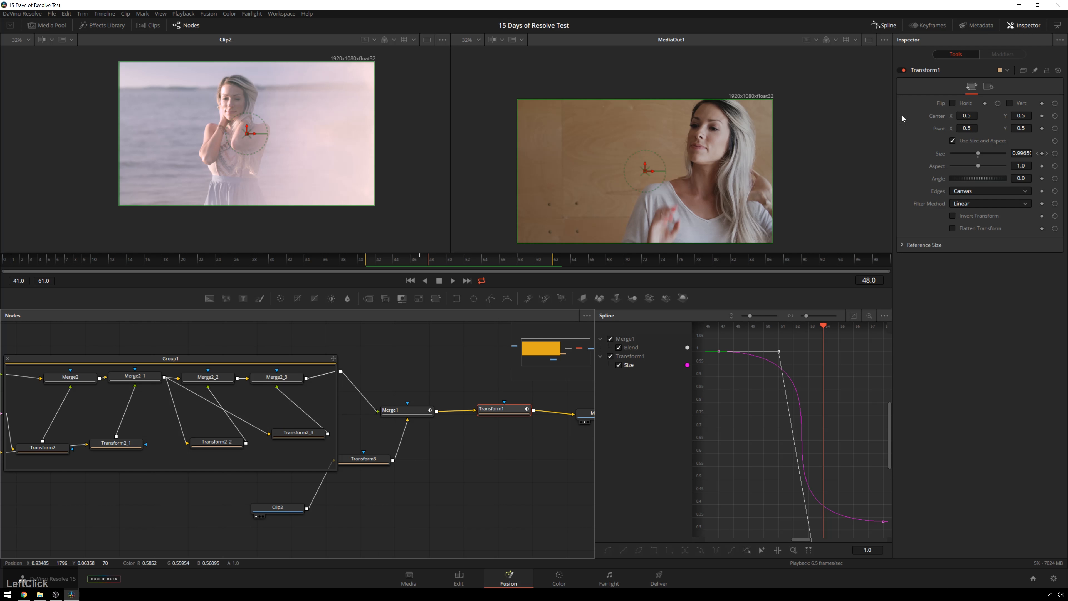
{"action": "left_click", "coordinate": [989, 86]}
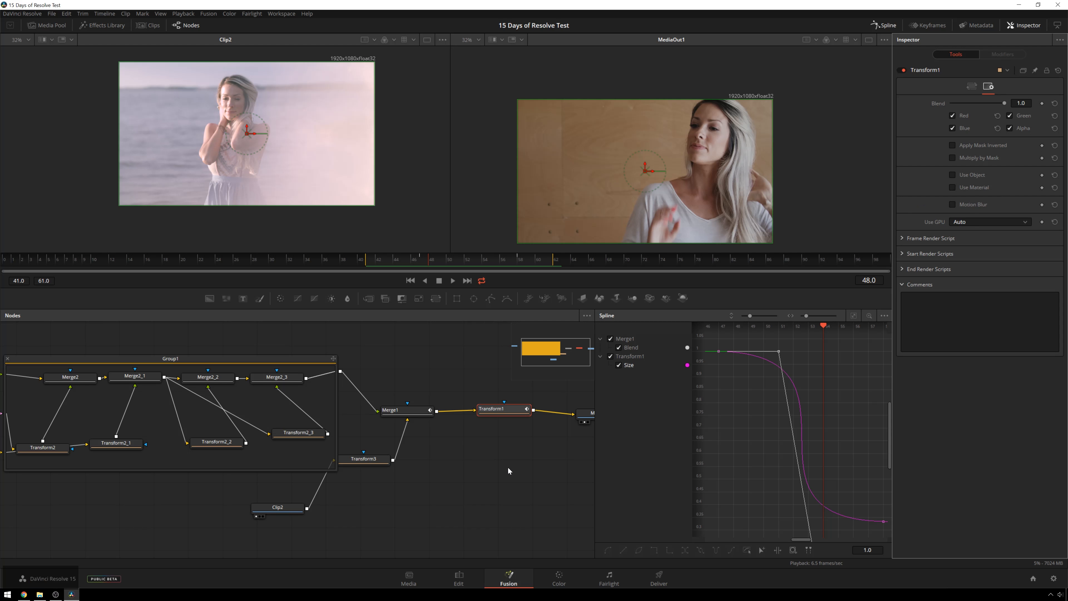
{"action": "key", "text": "ctrl+s"}
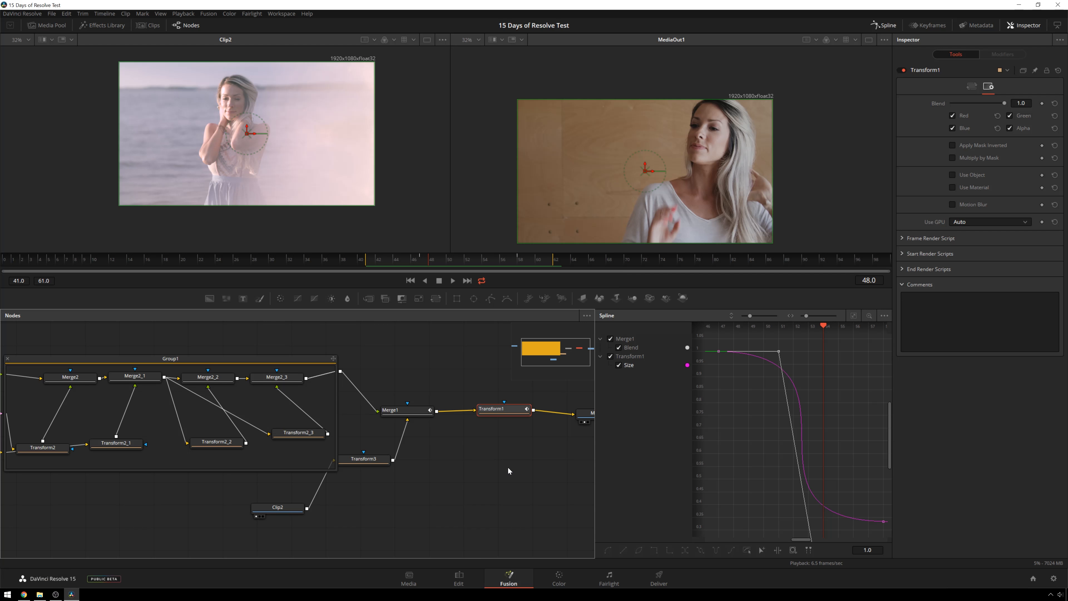